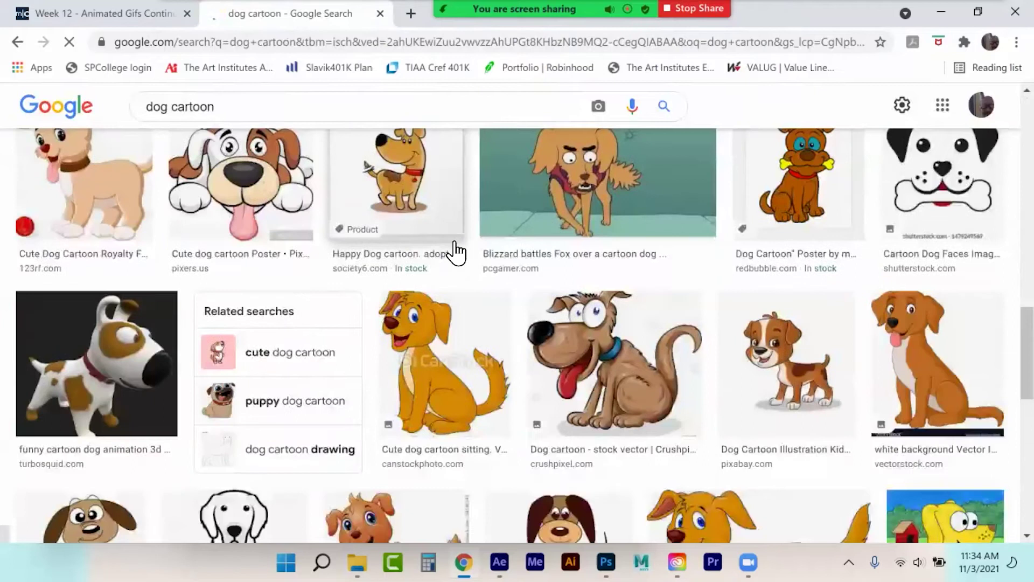
# Browse the dog cartoon image results and open the preview of the sitting brown puppy with a red collar
pyautogui.scroll(-1, 454, 243)
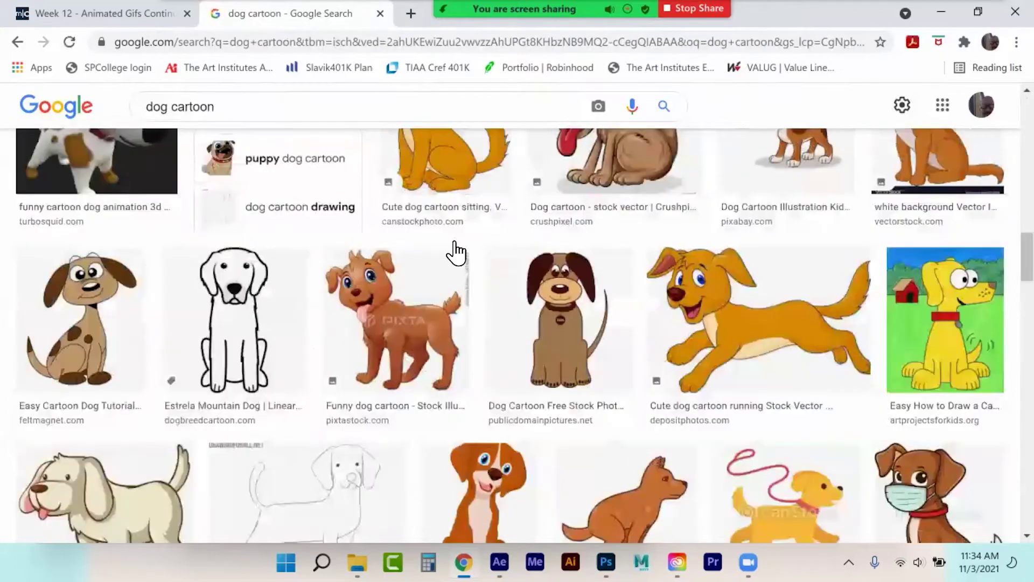
pyautogui.scroll(-4, 455, 252)
pyautogui.scroll(-3, 455, 251)
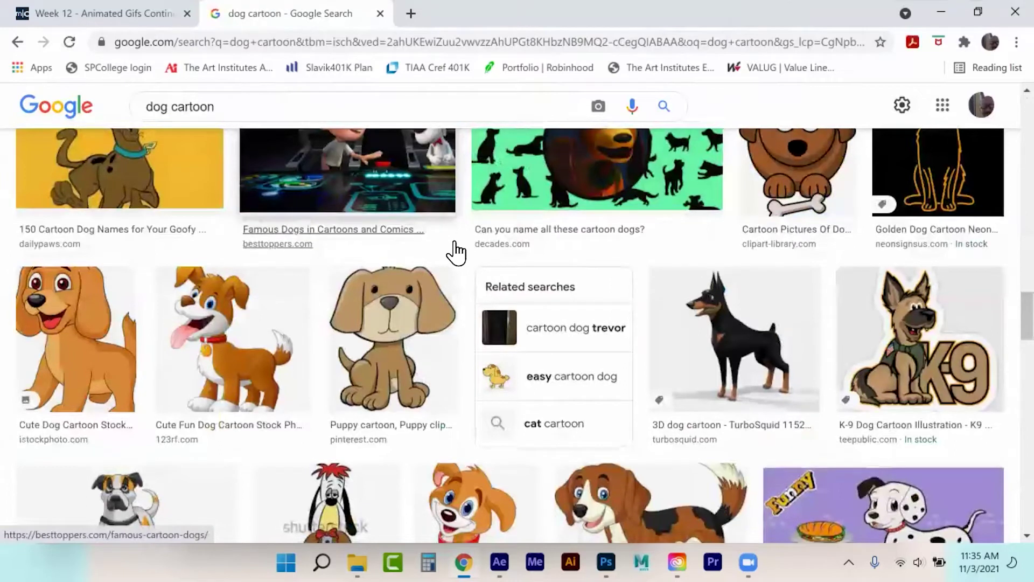
pyautogui.scroll(-2, 487, 374)
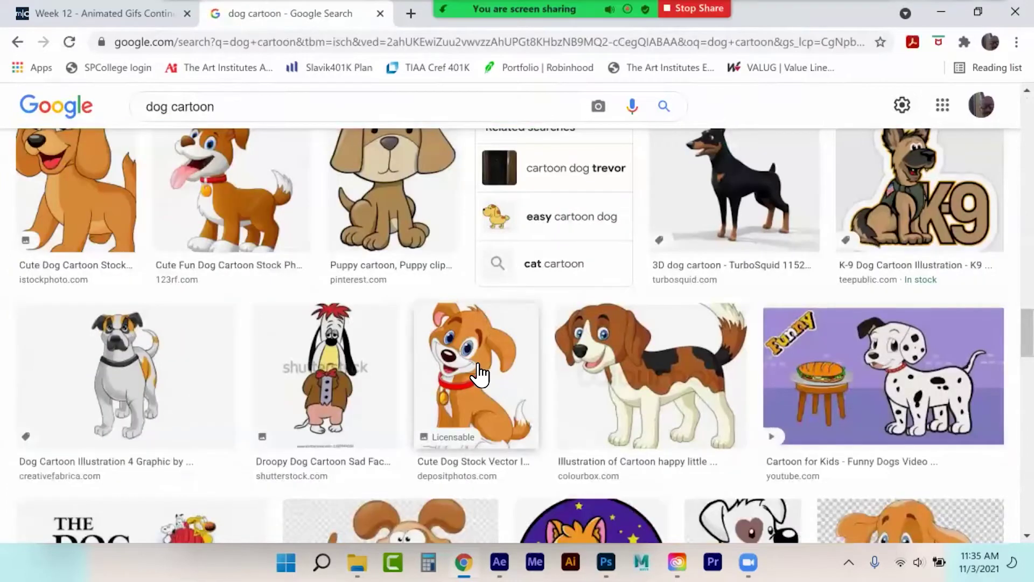
pyautogui.click(479, 375)
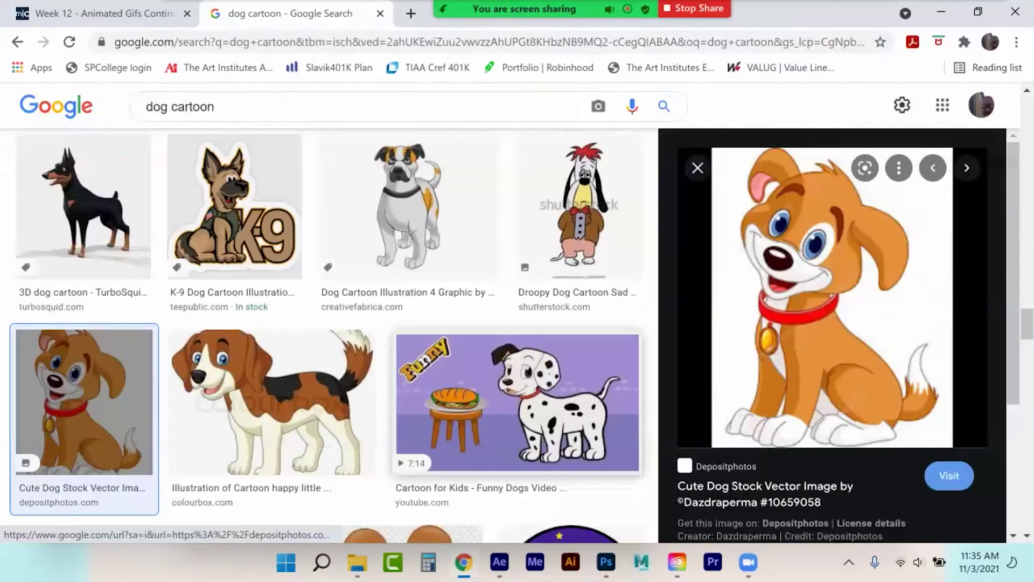
# Save the previewed puppy picture as a JPEG named dog in the PSDs4Giffing folder
pyautogui.rightClick(810, 229)
pyautogui.click(876, 420)
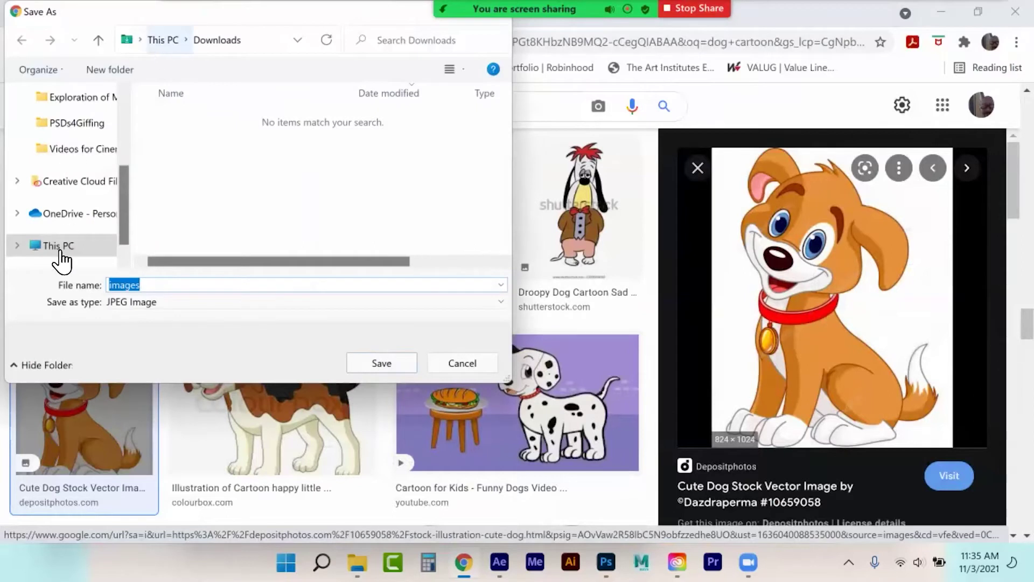
pyautogui.click(77, 130)
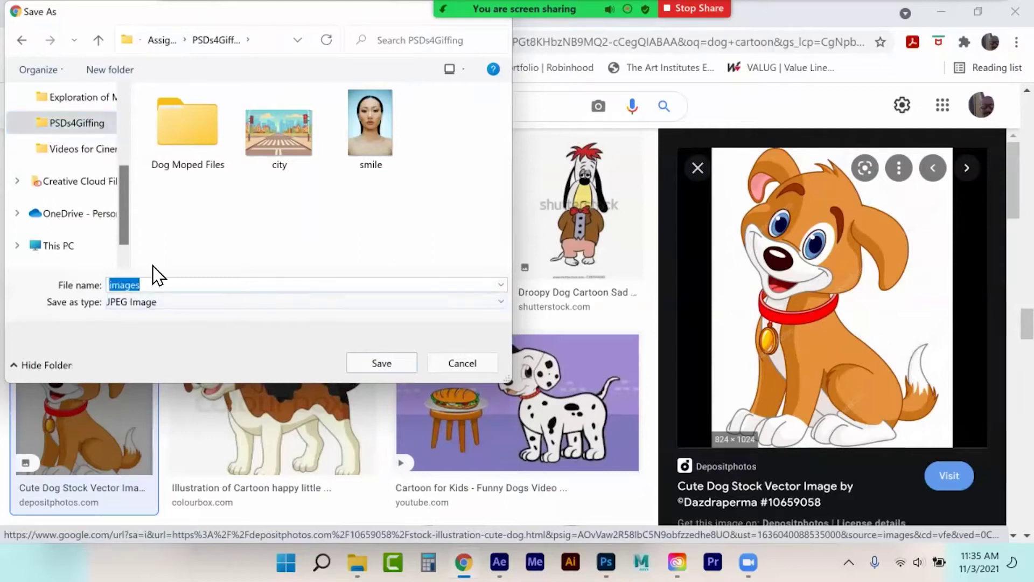
pyautogui.write('dog')
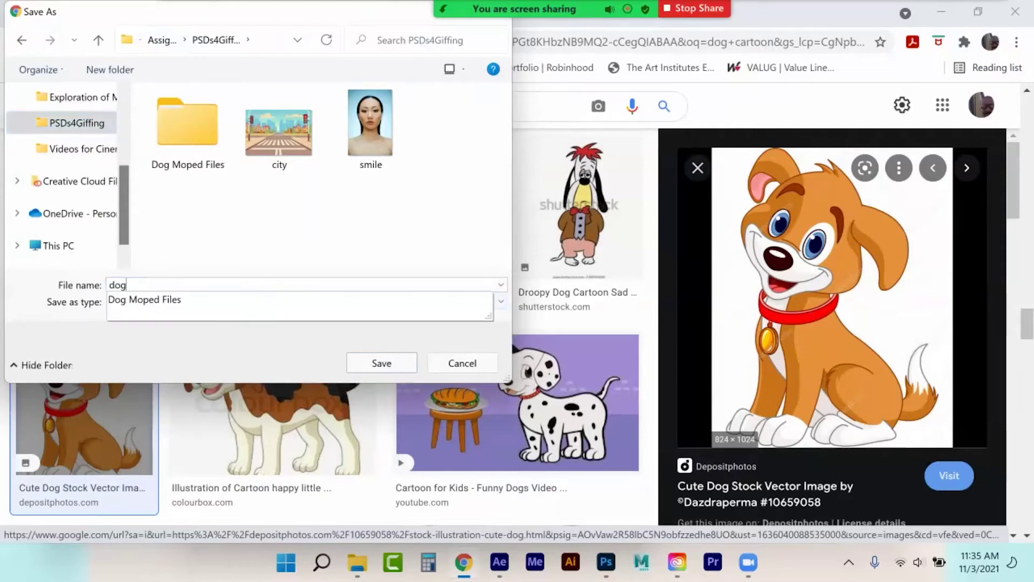
pyautogui.click(369, 364)
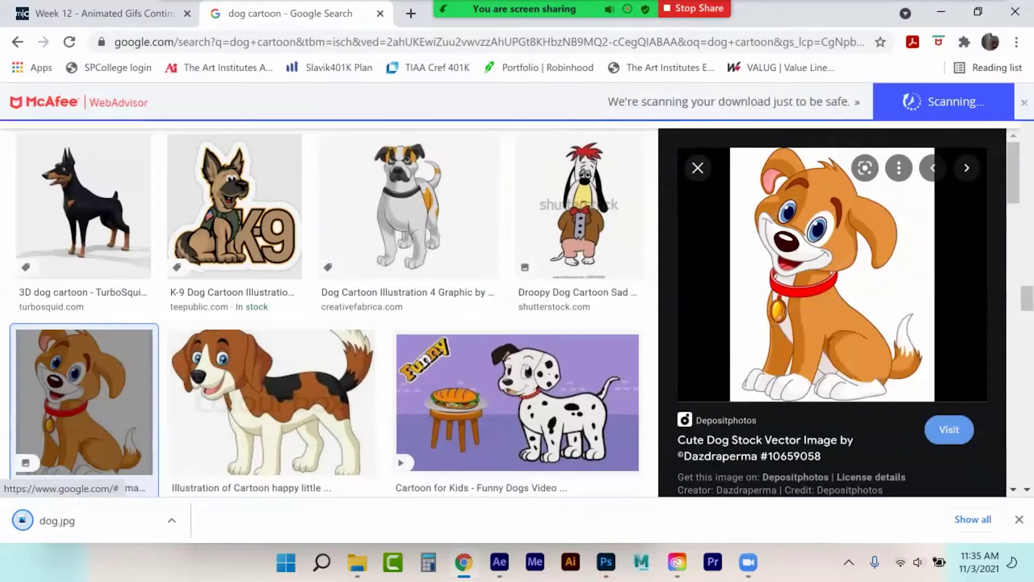
# Close the image preview, switch to Photoshop and close the open untitled document without saving it
pyautogui.click(697, 168)
pyautogui.click(606, 562)
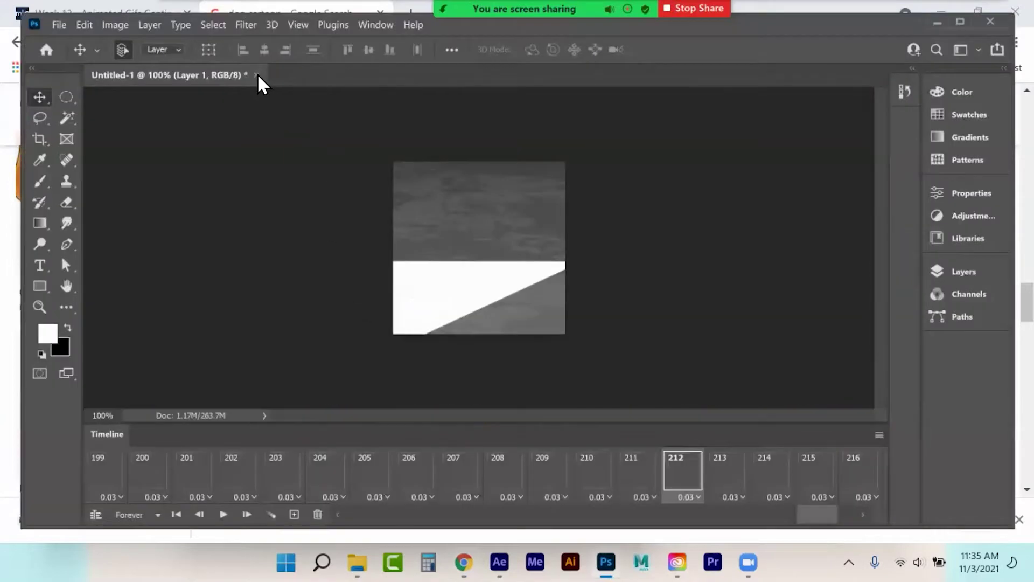
pyautogui.click(624, 251)
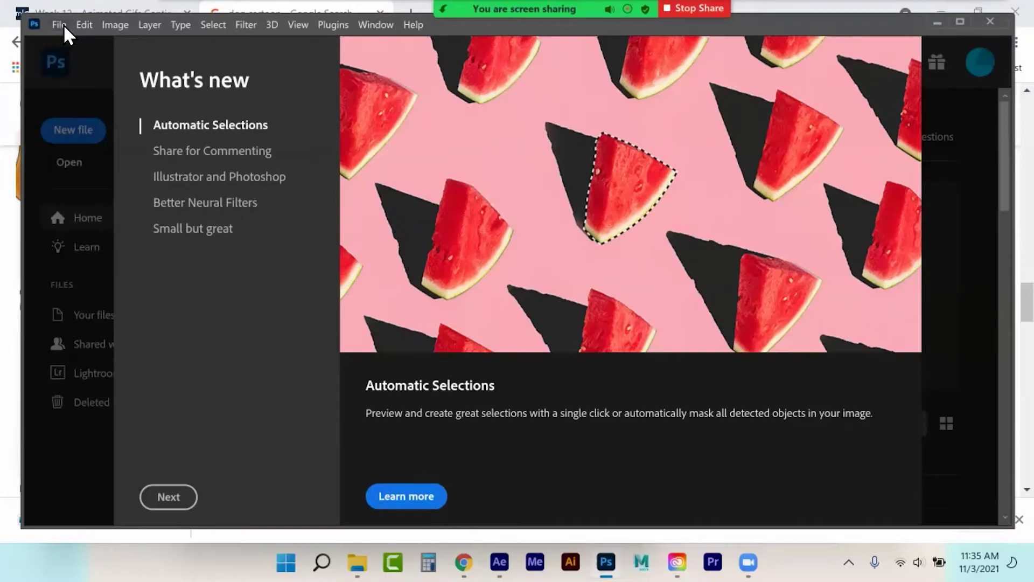
# Create a new 640 x 640 px document at 72 ppi with a white background and hide the Timeline
pyautogui.click(59, 25)
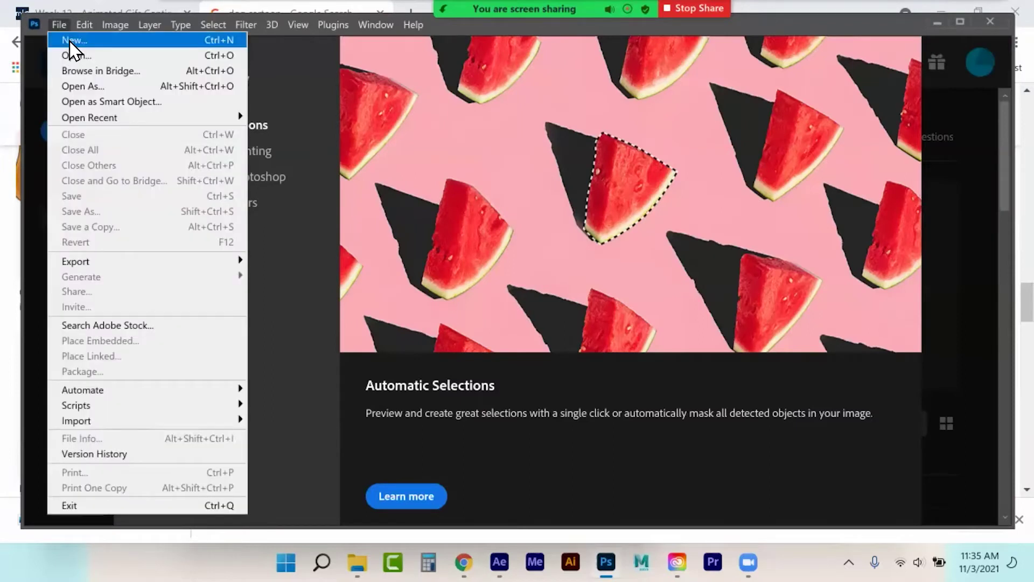
pyautogui.click(70, 41)
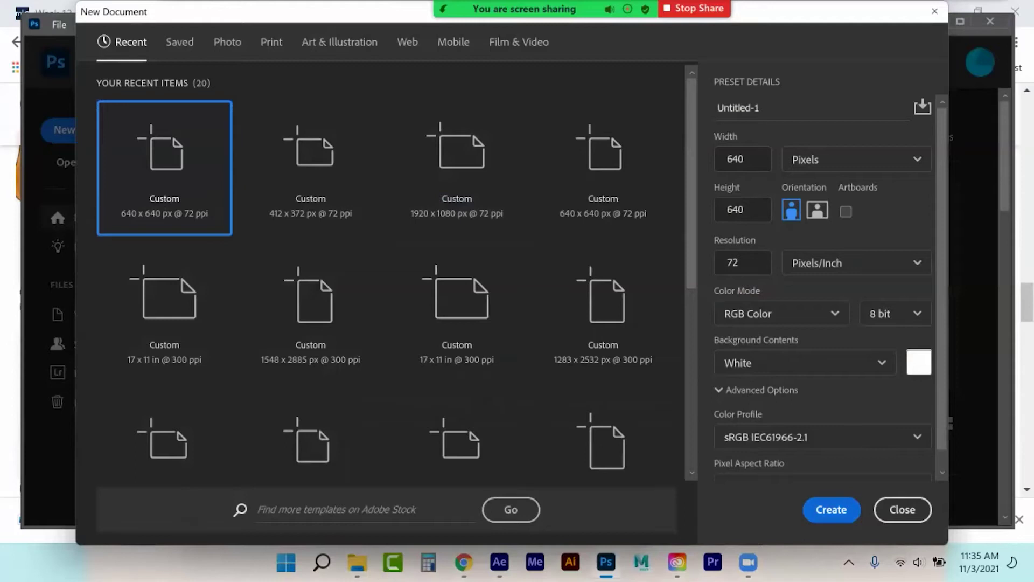
pyautogui.press('Return')
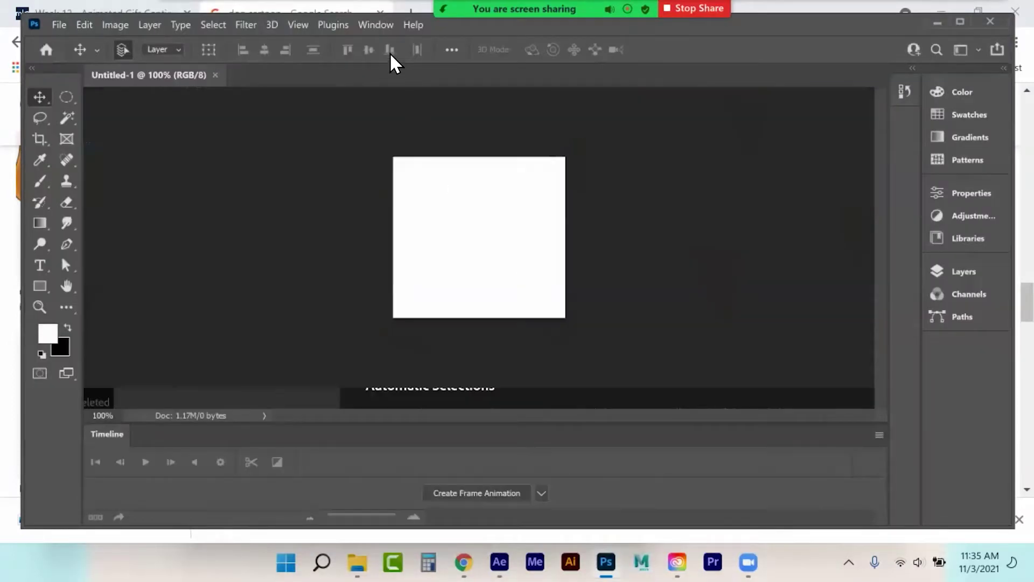
pyautogui.click(382, 27)
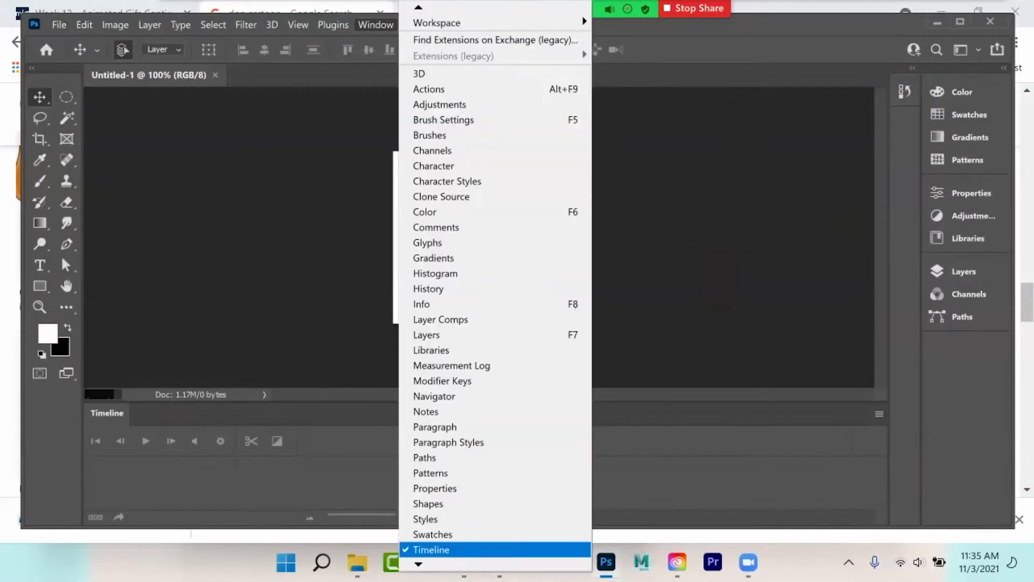
pyautogui.click(422, 549)
# Place the dog image from the PSDs4Giffing folder into the document as an embedded object
pyautogui.click(61, 26)
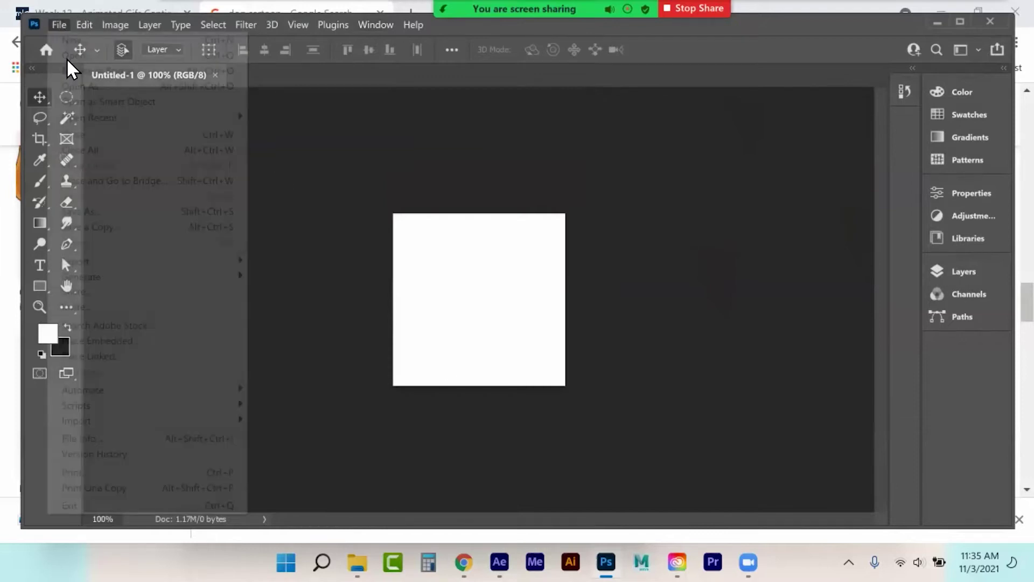
pyautogui.click(92, 341)
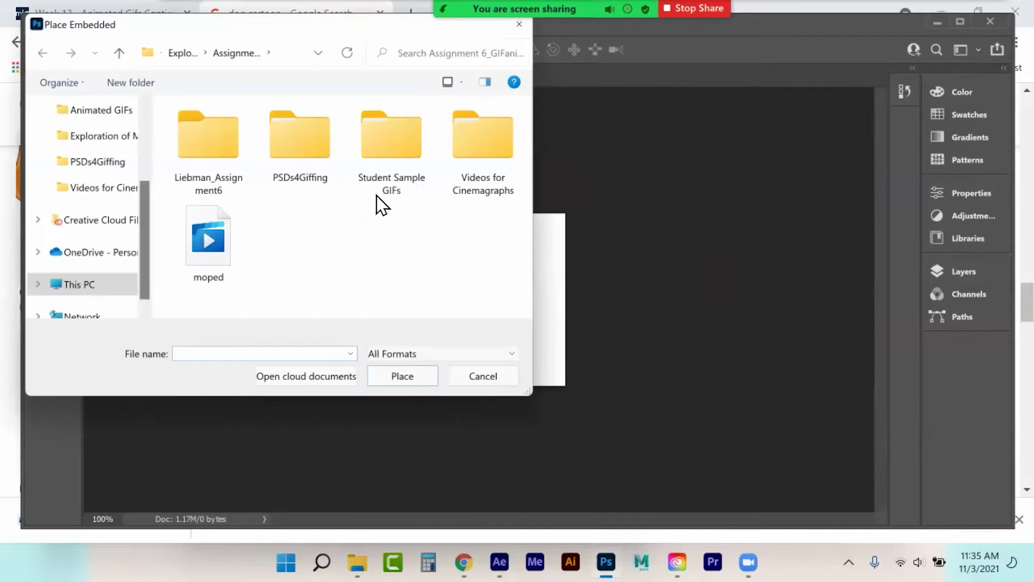
pyautogui.click(300, 154)
pyautogui.press('Return')
pyautogui.click(391, 236)
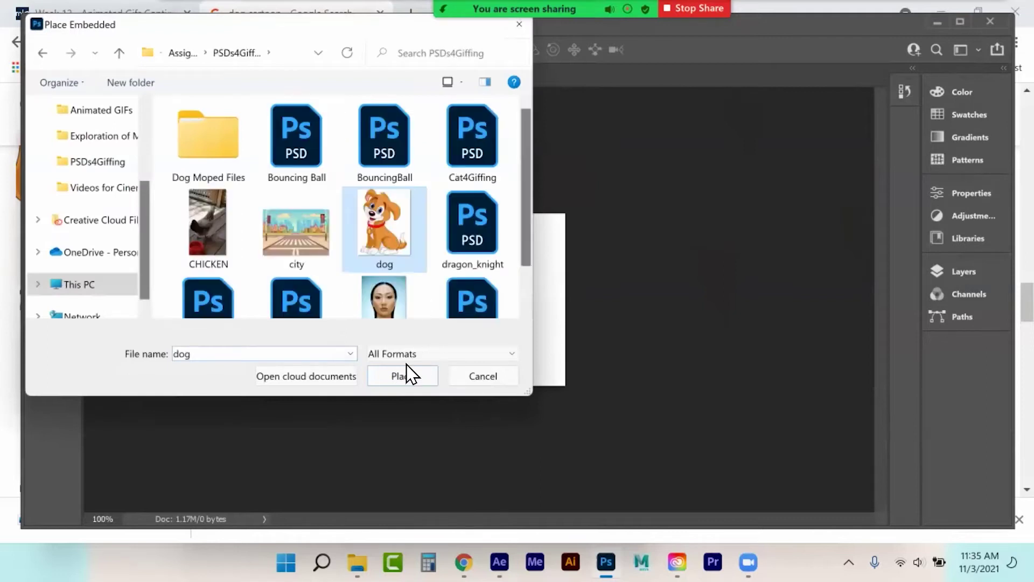
pyautogui.click(404, 375)
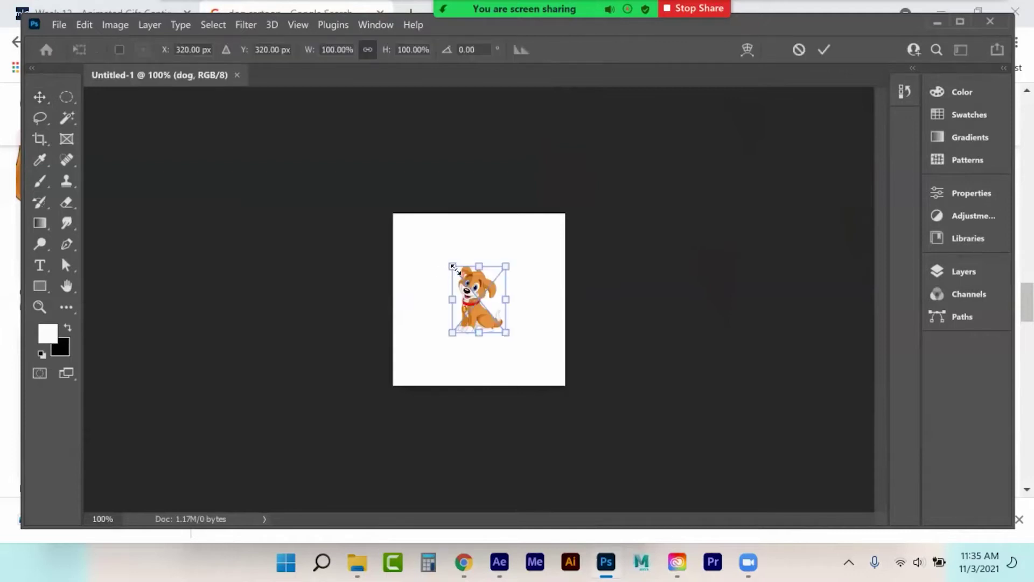
# Enlarge the placed dog until it nearly fills the canvas, center it and commit the placement
pyautogui.moveTo(452, 267); pyautogui.dragTo(393, 214)
pyautogui.moveTo(505, 331); pyautogui.dragTo(534, 369)
pyautogui.moveTo(474, 311); pyautogui.dragTo(490, 319)
pyautogui.press('Return')
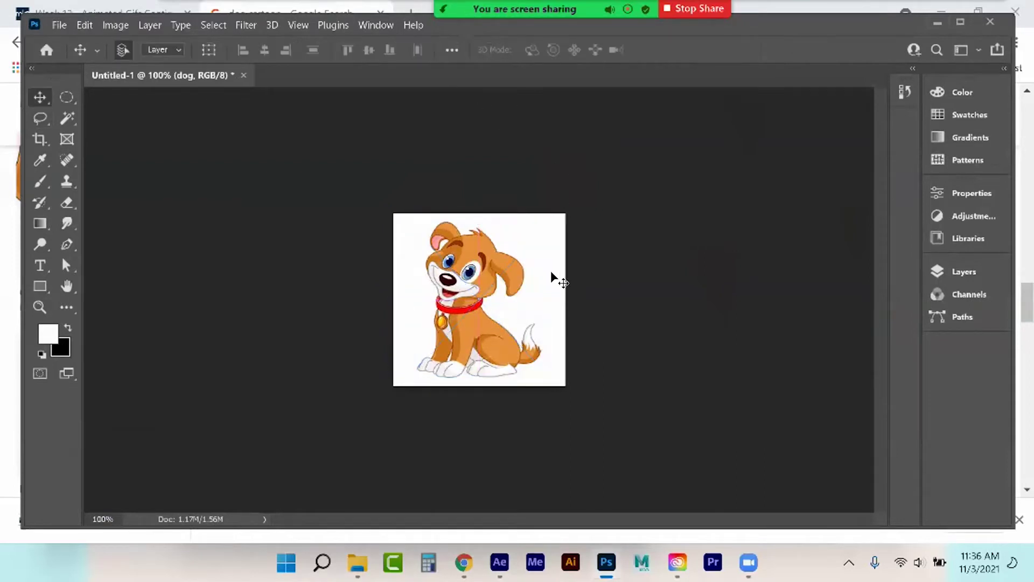
# Show the document's layers and delete the Background layer
pyautogui.press('F7')
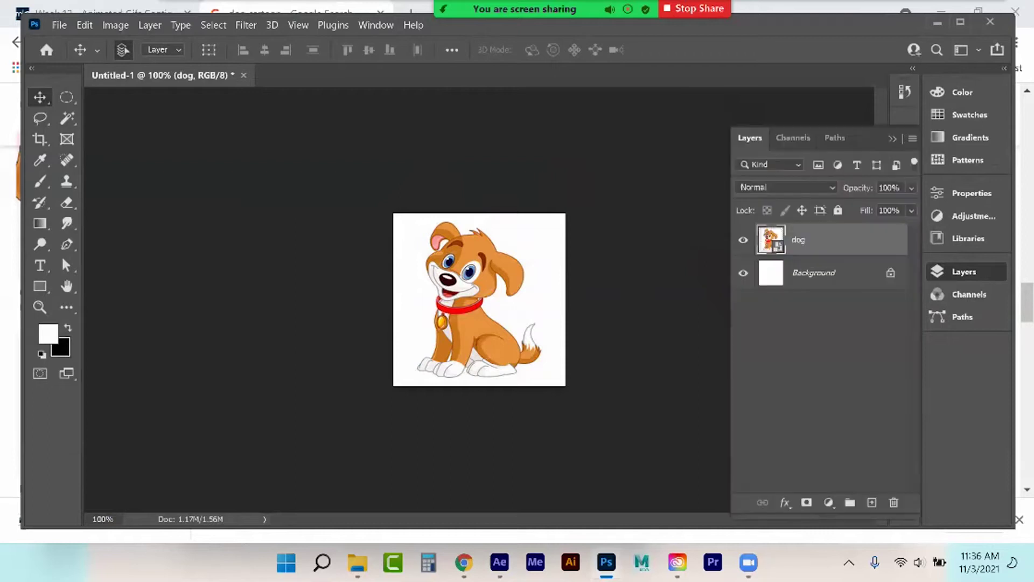
pyautogui.click(813, 272)
pyautogui.press('Delete')
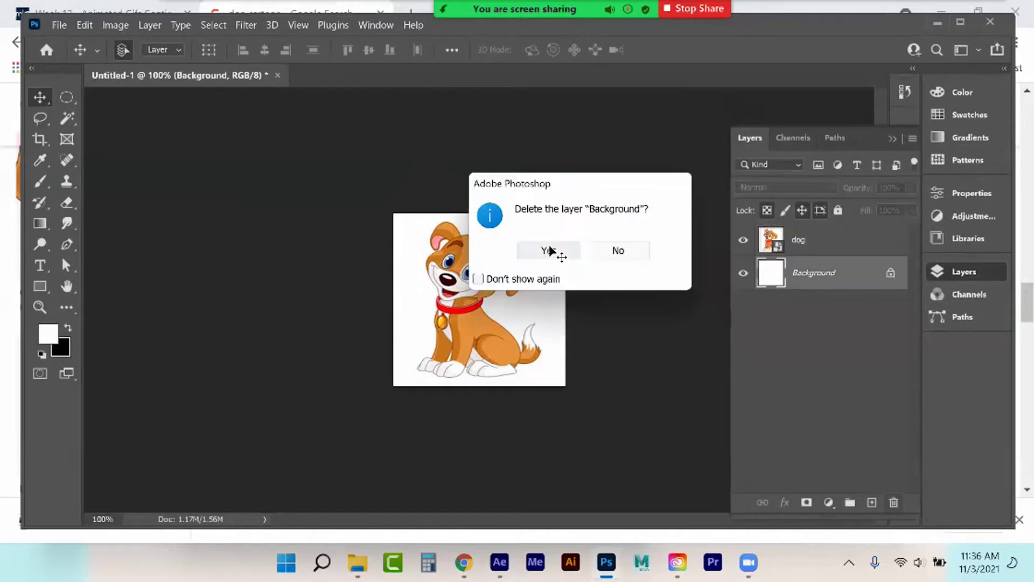
pyautogui.click(548, 250)
# Rasterize the dog smart object layer
pyautogui.hotkey('ctrl', '+')
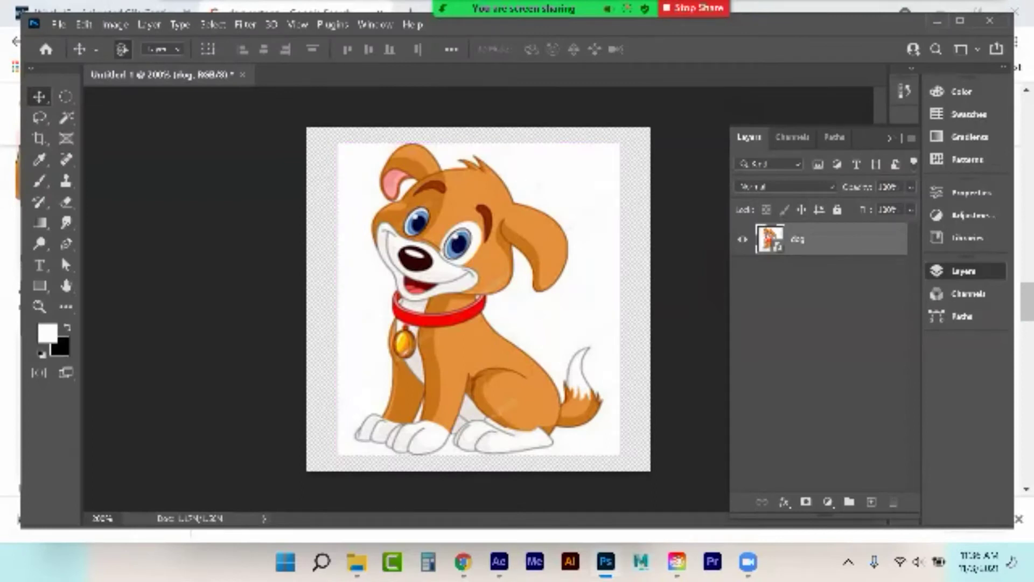
pyautogui.rightClick(778, 238)
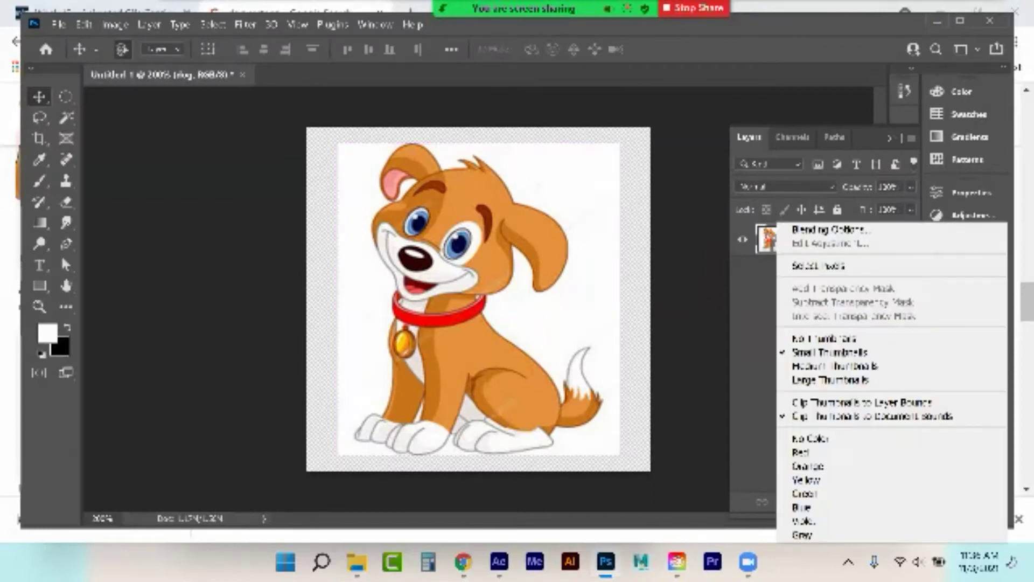
pyautogui.press('Escape')
pyautogui.rightClick(826, 239)
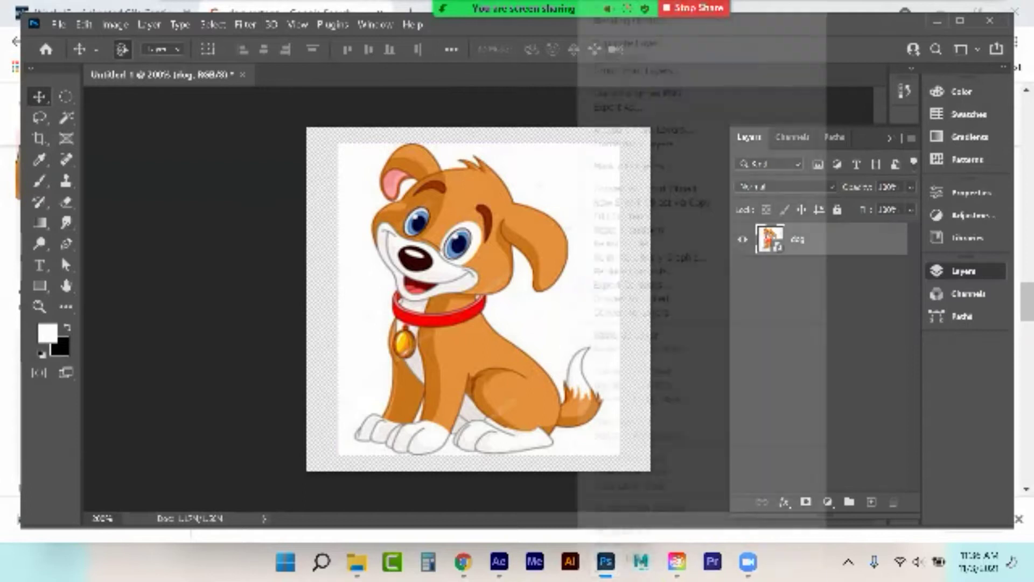
pyautogui.click(625, 335)
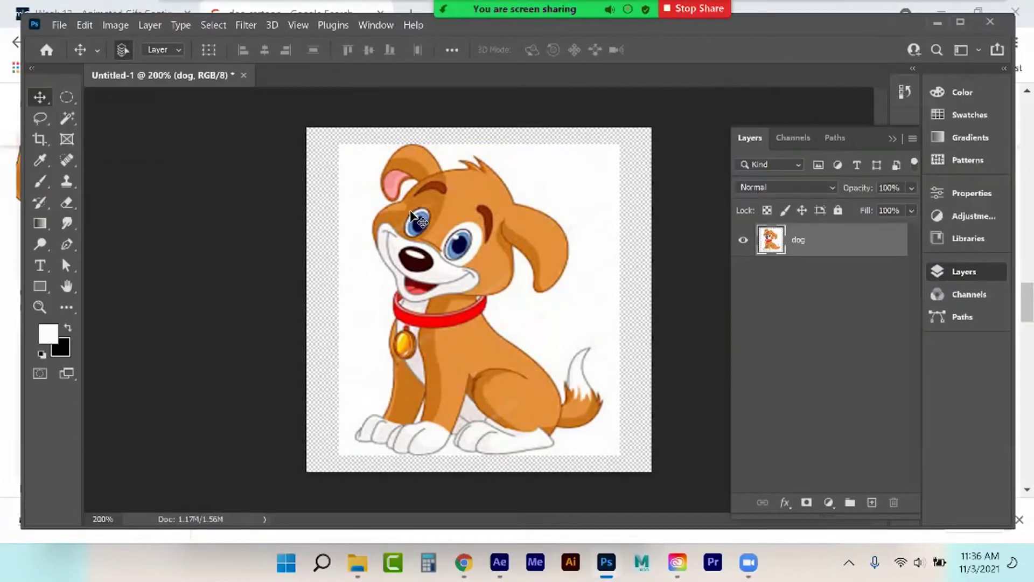
# Select the white area around the dog with the Magic Wand at tolerance 30, including the gap beside the folded ear
pyautogui.click(68, 122)
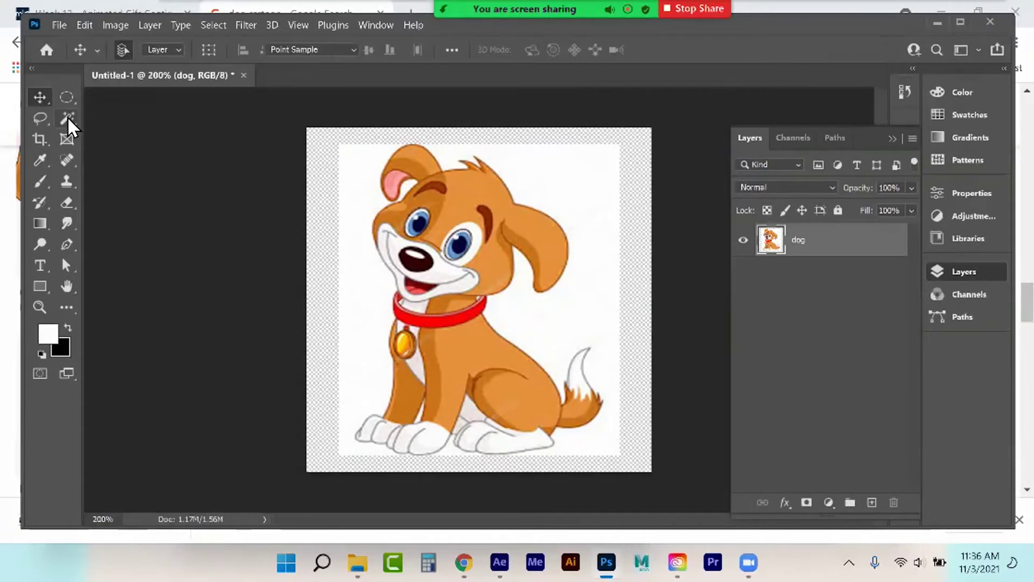
pyautogui.click(376, 163)
pyautogui.keyDown('shift'); pyautogui.click(411, 191); pyautogui.keyUp('shift')
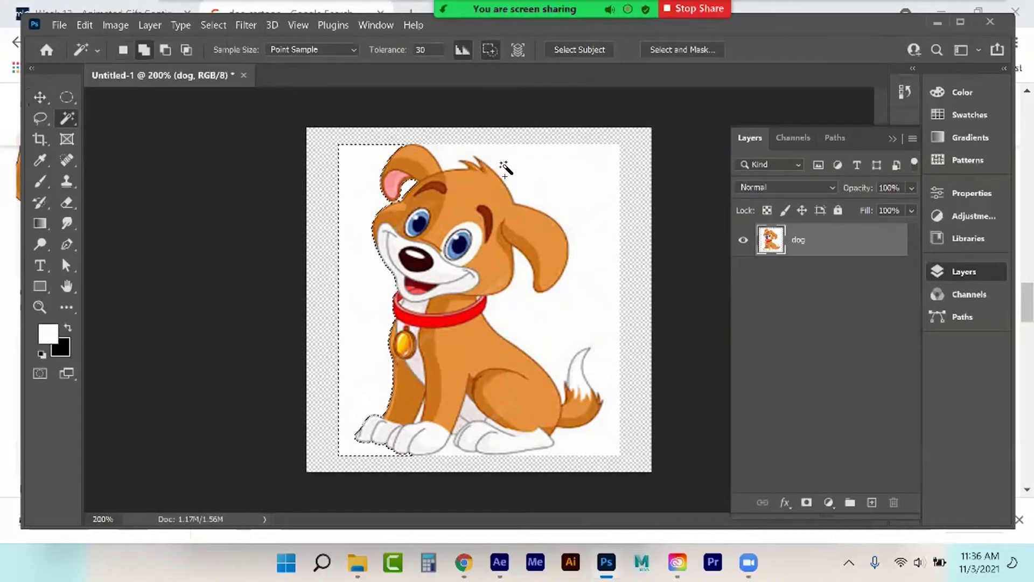
pyautogui.click(503, 161)
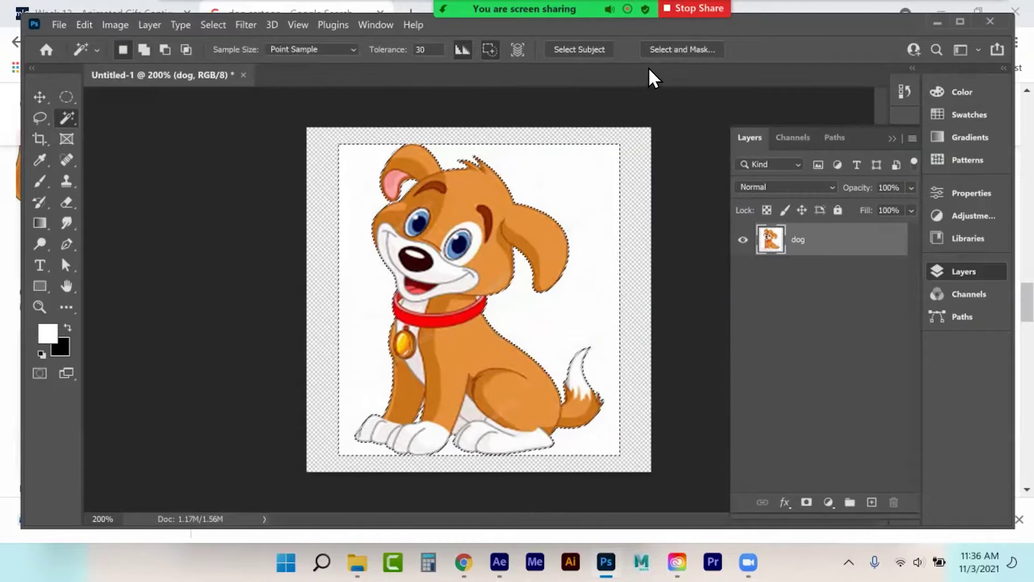
# Refine the background selection in Select and Mask with Smooth 4, Feather 0.6 px and Shift Edge +21%
pyautogui.click(666, 50)
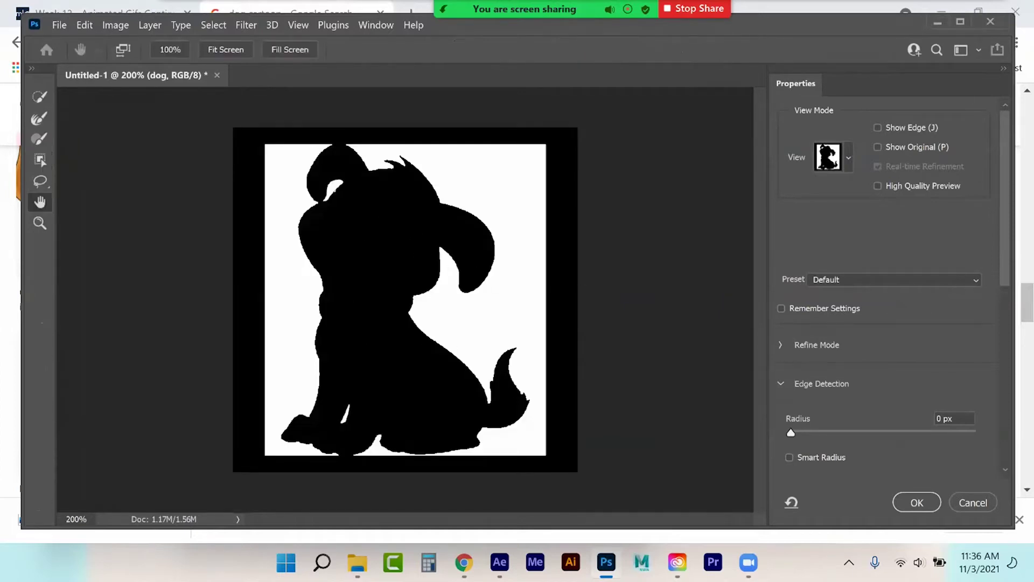
pyautogui.scroll(-5, 889, 296)
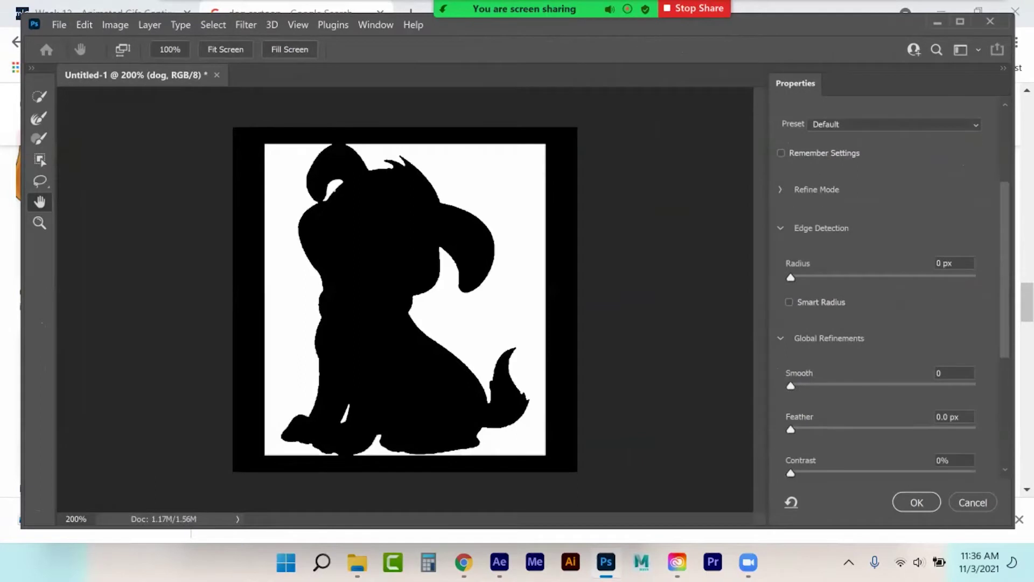
pyautogui.moveTo(791, 385); pyautogui.dragTo(797, 385)
pyautogui.moveTo(790, 429); pyautogui.dragTo(796, 430)
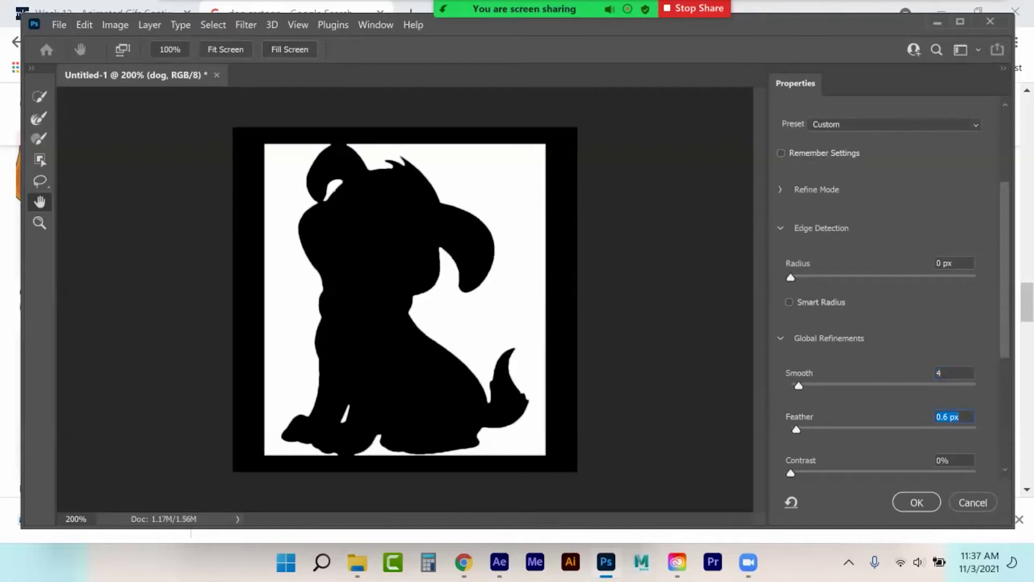
pyautogui.scroll(-1, 893, 295)
pyautogui.scroll(-2, 889, 296)
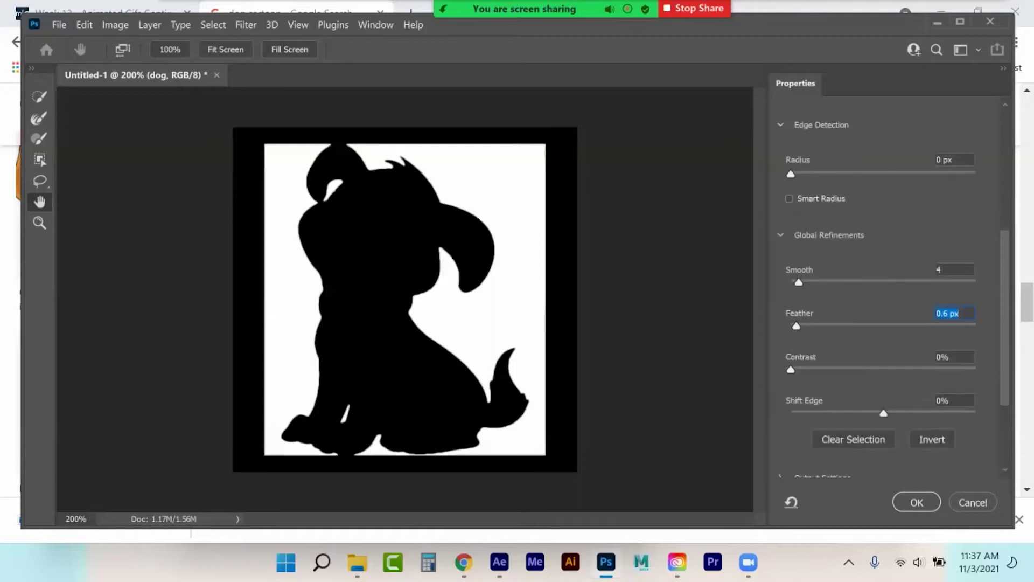
pyautogui.moveTo(883, 413); pyautogui.dragTo(903, 413)
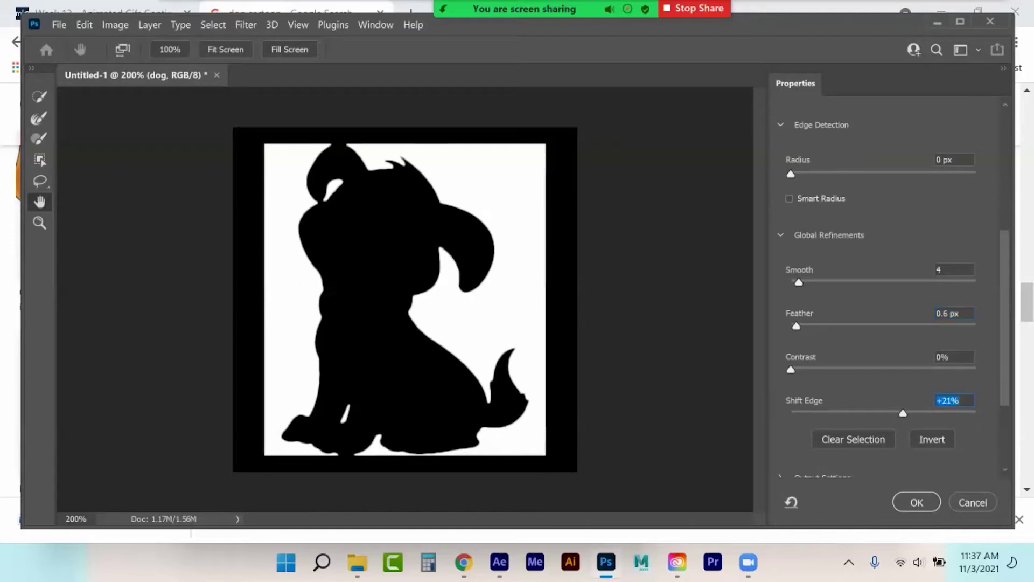
pyautogui.press('Return')
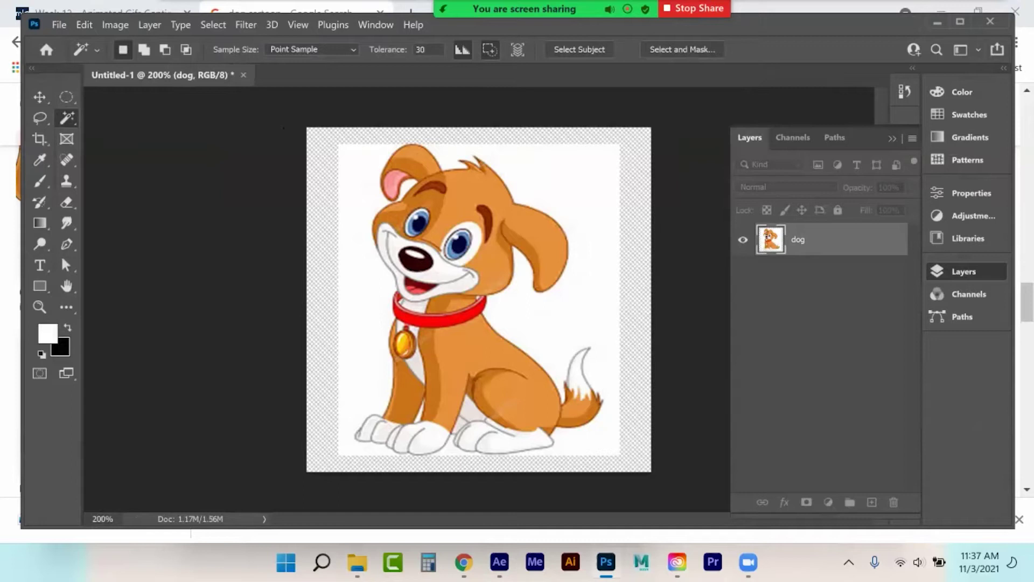
# Switch to Creative Cloud Desktop and cancel the running installation of Media Encoder v 15.4.2
pyautogui.click(677, 562)
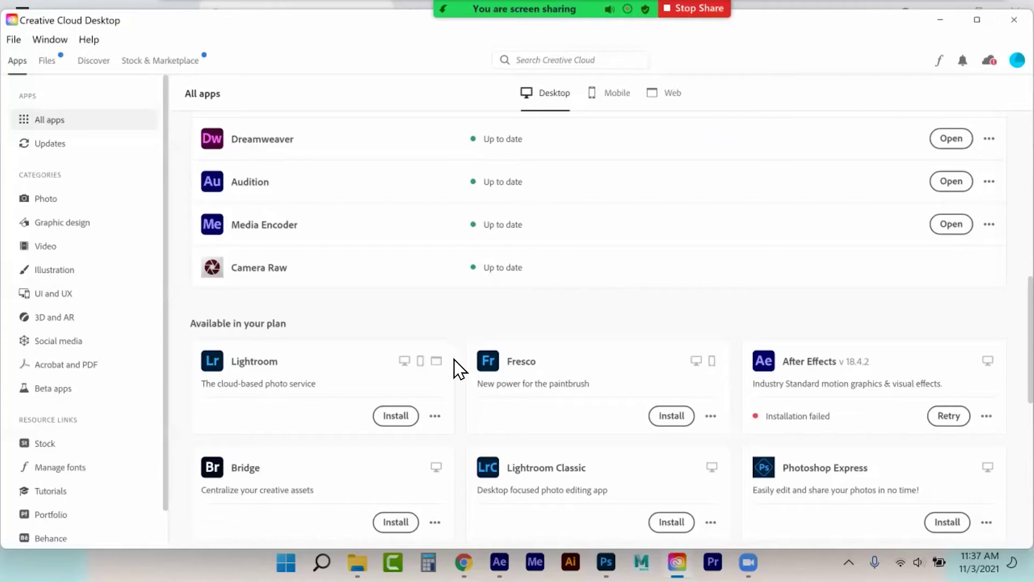
pyautogui.scroll(-7, 598, 323)
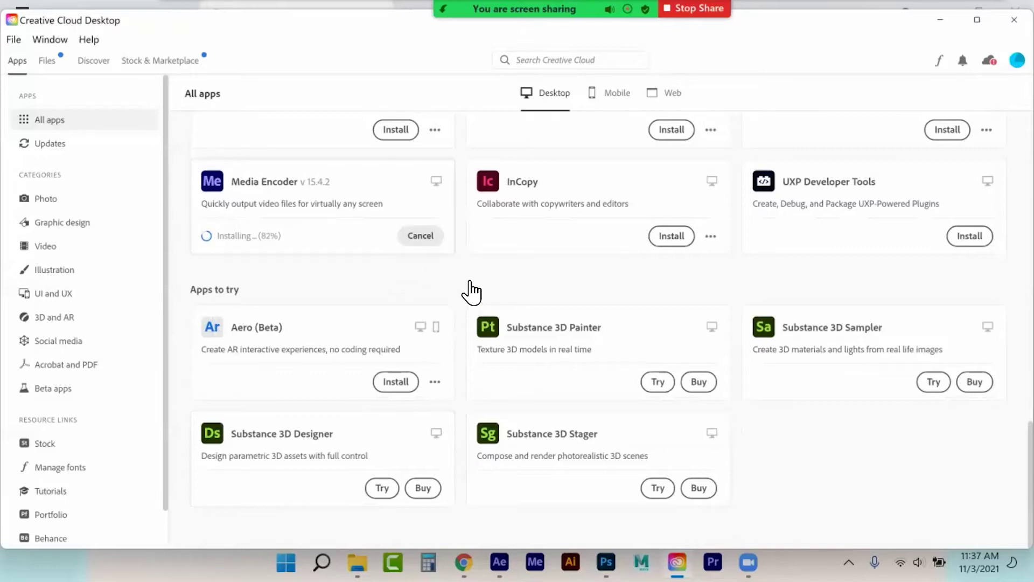
pyautogui.click(421, 235)
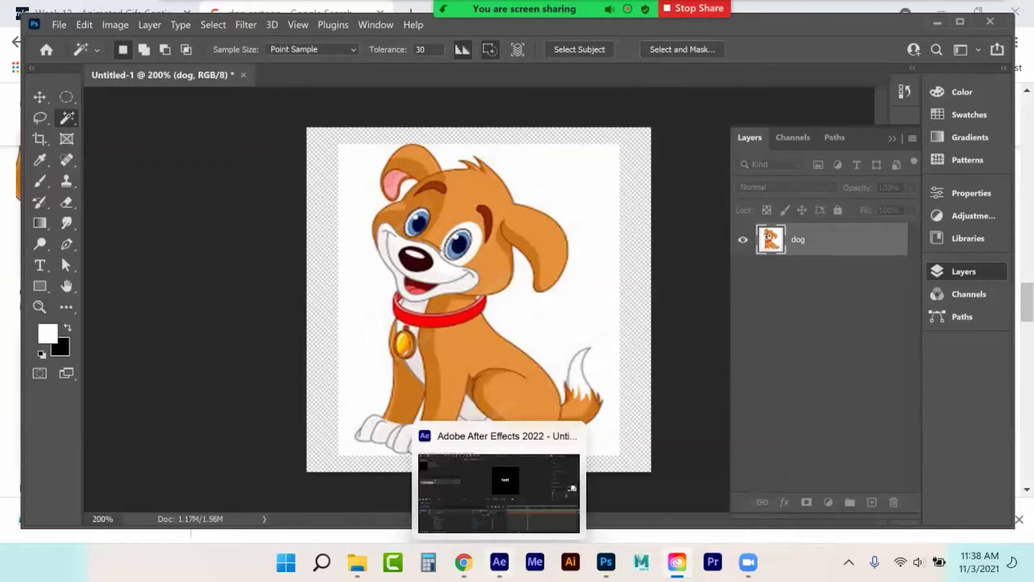
# Switch to After Effects, empty its disk cache, and close it without saving the untitled project
pyautogui.click(499, 561)
pyautogui.rightClick(499, 562)
pyautogui.click(500, 562)
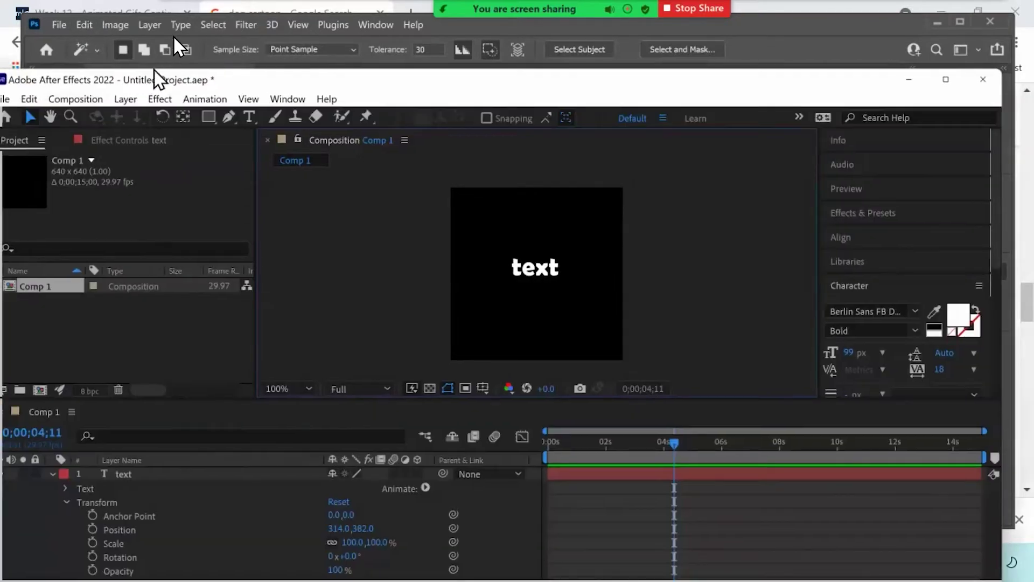
pyautogui.moveTo(162, 76); pyautogui.dragTo(175, 39)
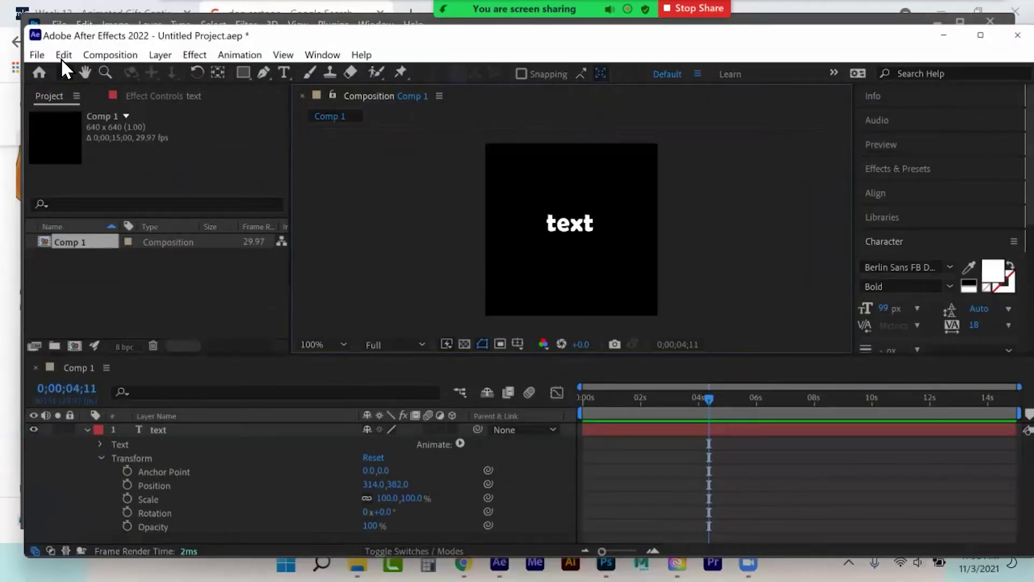
pyautogui.click(63, 54)
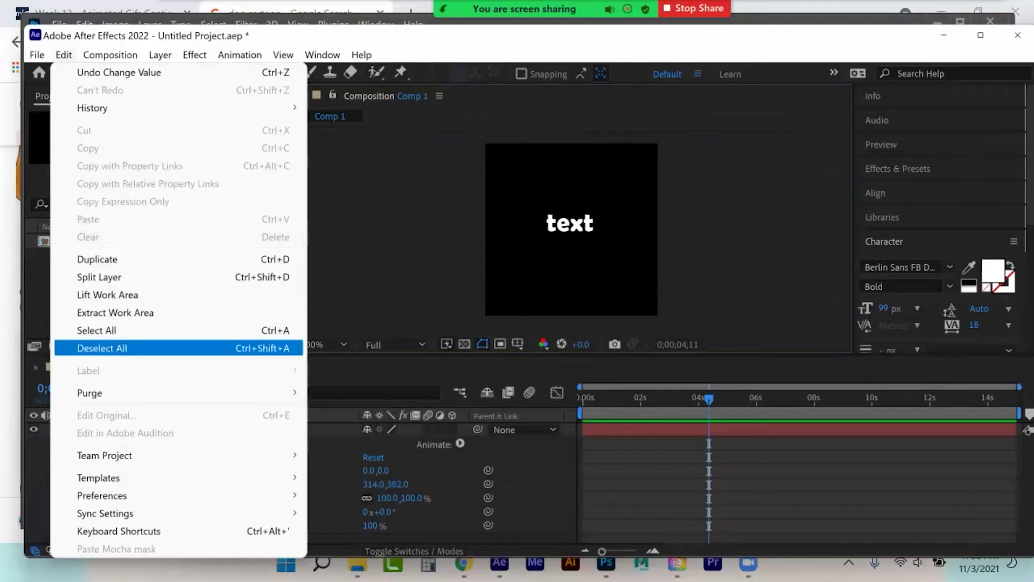
pyautogui.click(379, 392)
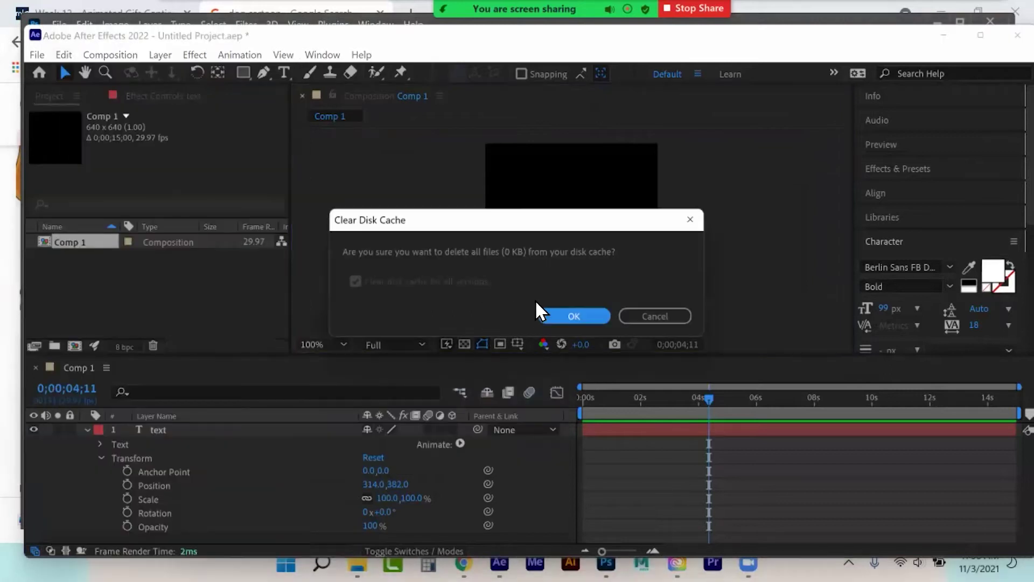
pyautogui.click(559, 317)
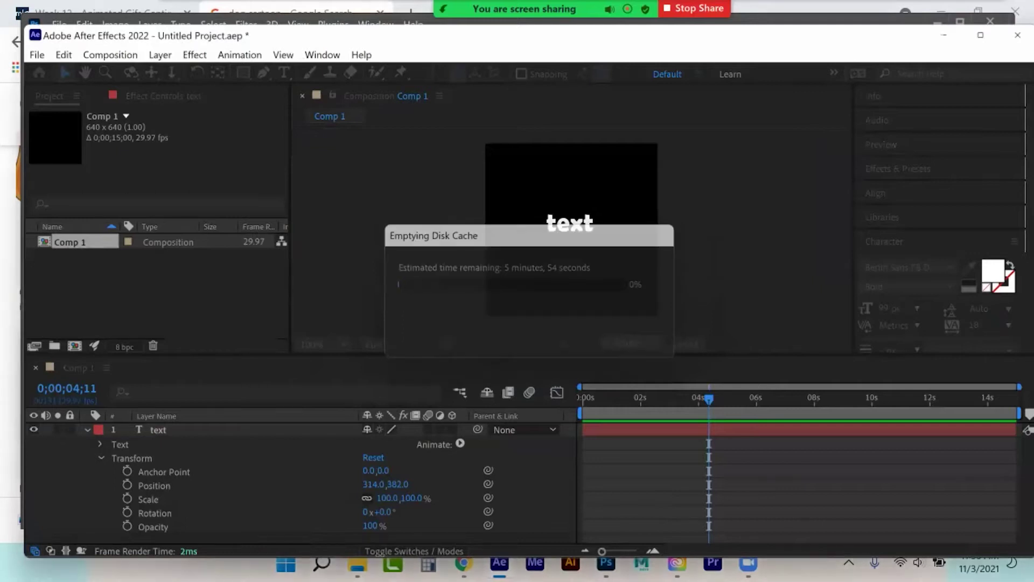
pyautogui.click(1018, 35)
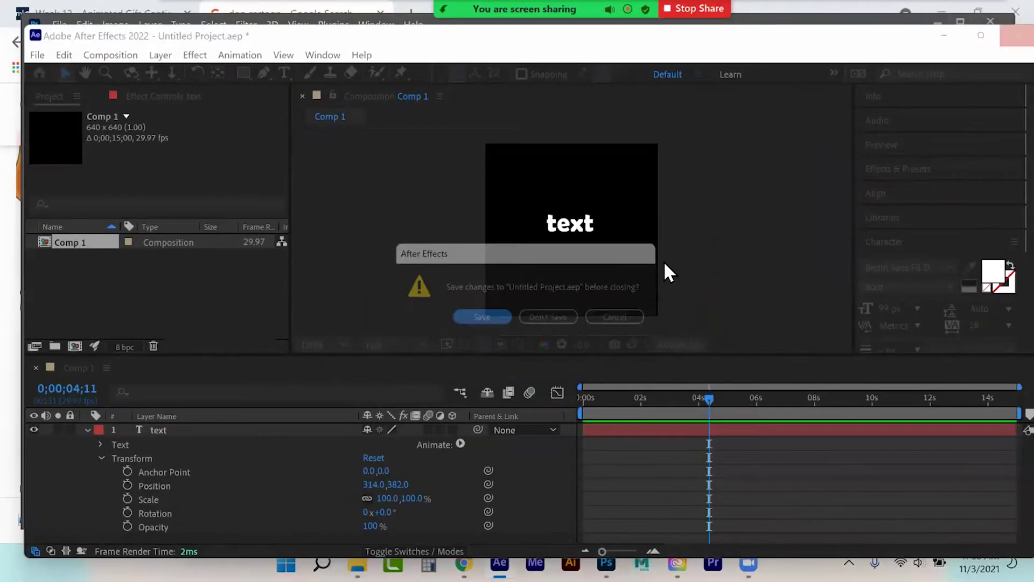
pyautogui.click(558, 318)
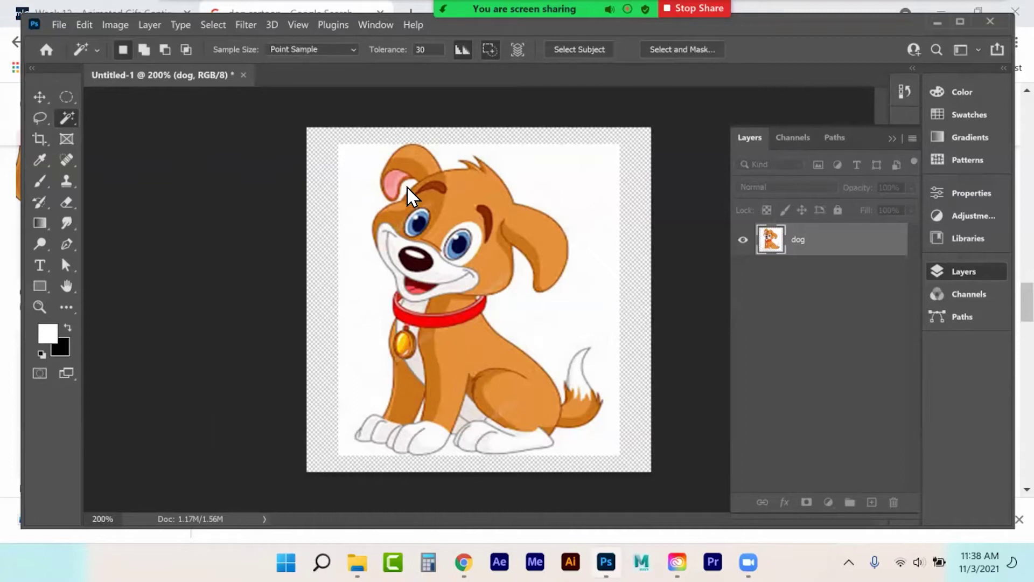
# Return to Photoshop and try to select the area around the dog with the Magic Wand
pyautogui.click(447, 204)
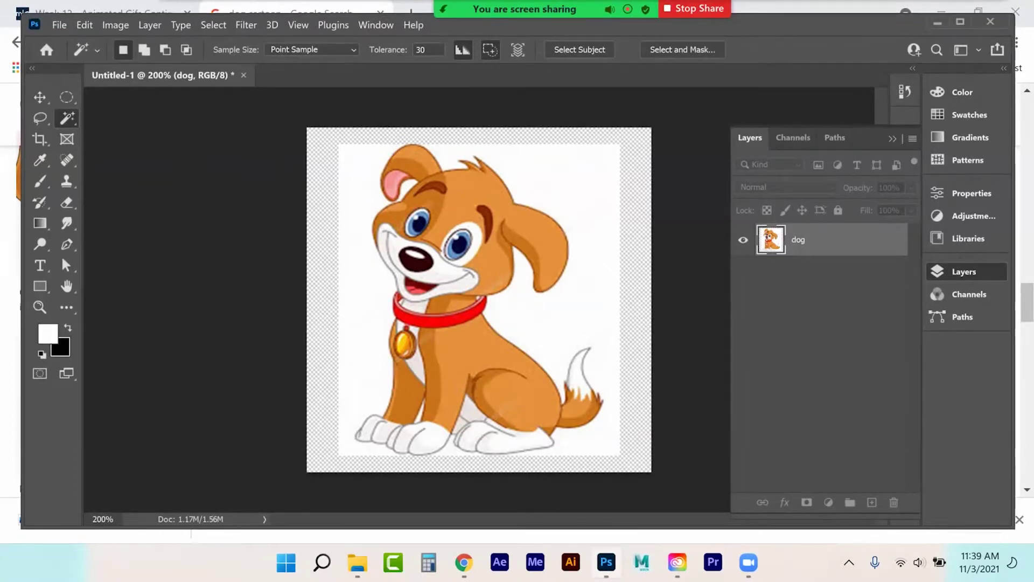
pyautogui.press('v')
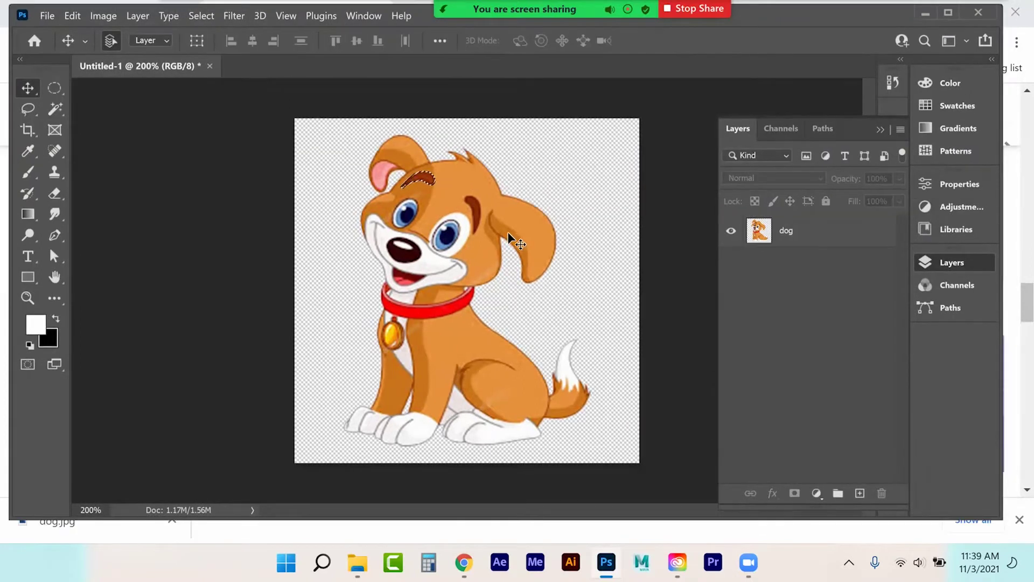
pyautogui.click(55, 109)
pyautogui.click(323, 168)
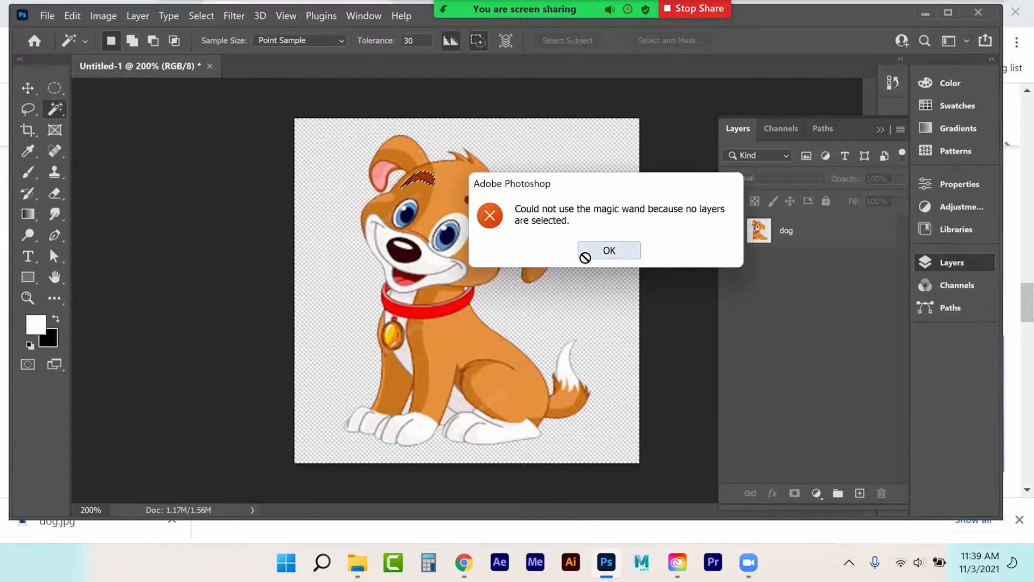
pyautogui.click(584, 250)
pyautogui.click(344, 184)
pyautogui.click(576, 247)
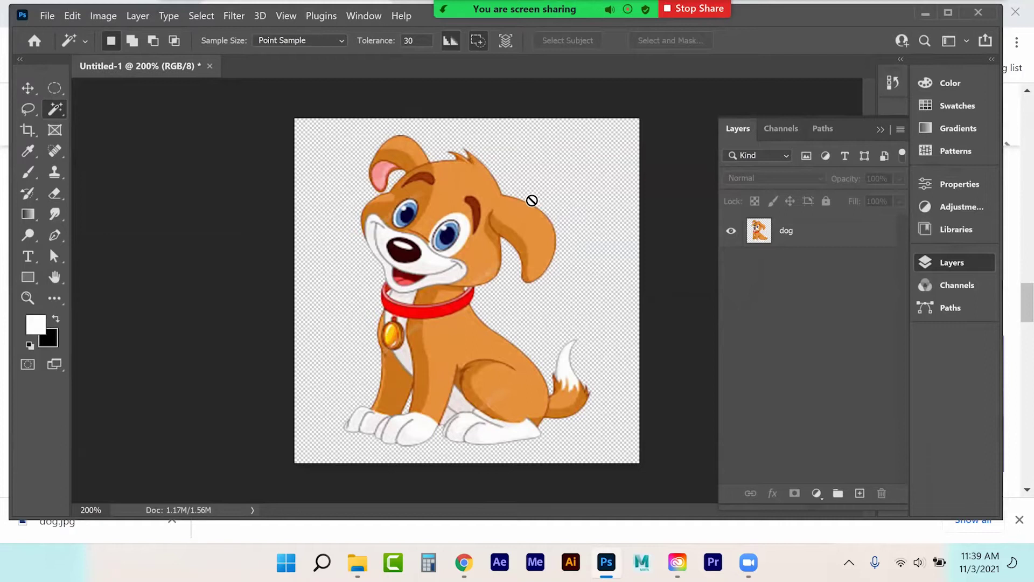
# Outline the dog's drooping ear with the Lasso at 0 px feather, looping generously around its outer side
pyautogui.click(28, 298)
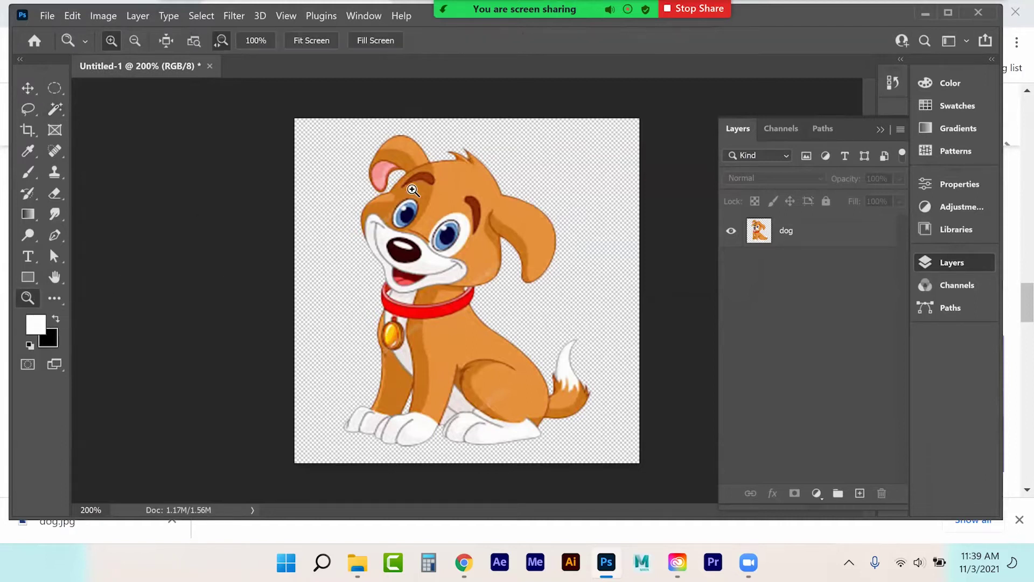
pyautogui.click(528, 237)
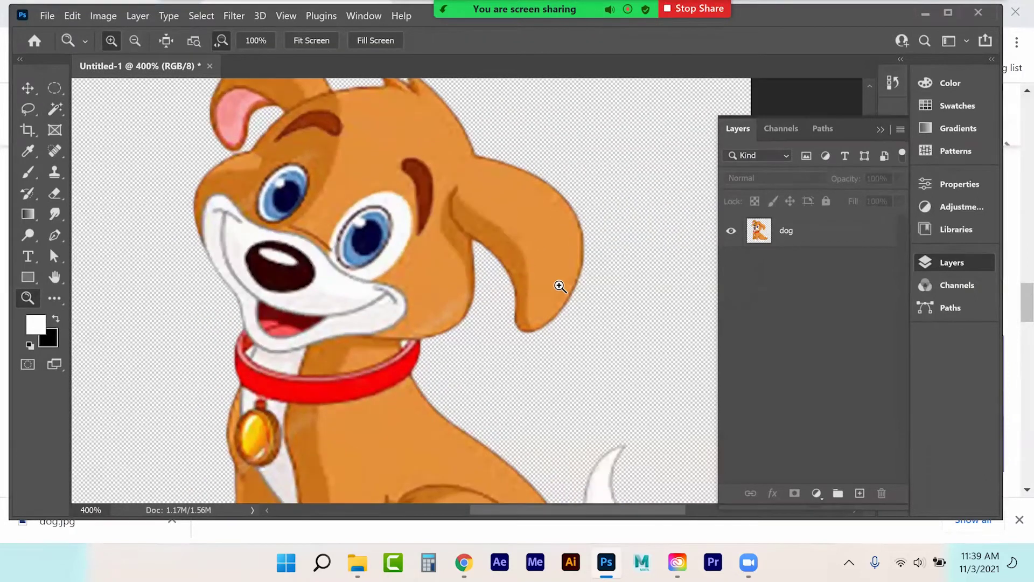
pyautogui.click(560, 286)
pyautogui.click(29, 108)
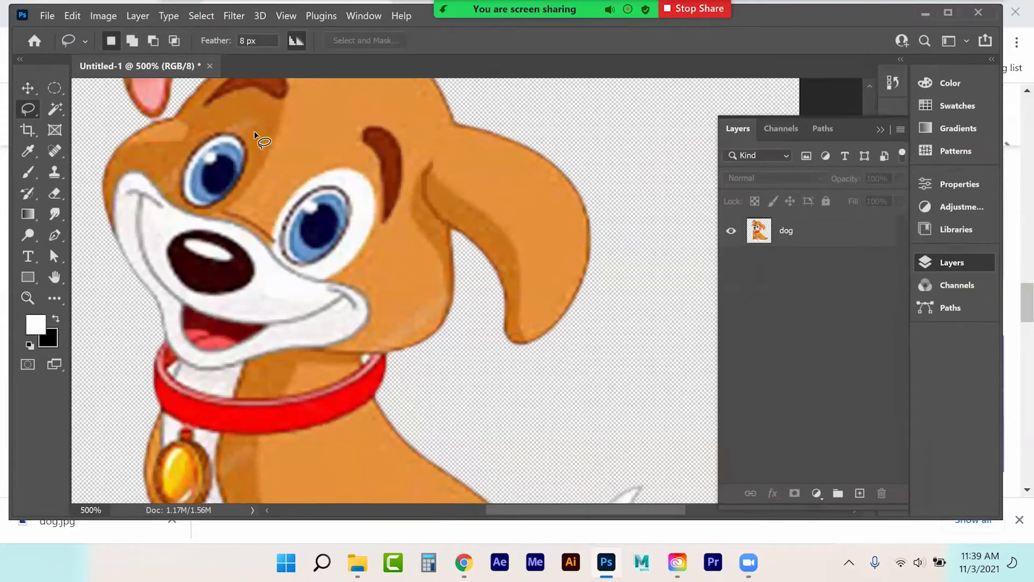
pyautogui.click(245, 43)
pyautogui.write('8')
pyautogui.press('Return')
pyautogui.write('0')
pyautogui.press('Return')
pyautogui.moveTo(461, 125)
pyautogui.mouseDown()
pyautogui.moveTo(431, 156)
pyautogui.moveTo(420, 198)
pyautogui.moveTo(476, 287)
pyautogui.moveTo(492, 365)
pyautogui.moveTo(589, 355)
pyautogui.moveTo(633, 287)
pyautogui.moveTo(657, 187)
pyautogui.moveTo(579, 99)
pyautogui.moveTo(550, 100)
pyautogui.mouseUp()
# Subtract a thin strip from the ear selection where it overlaps the head
pyautogui.press('alt')
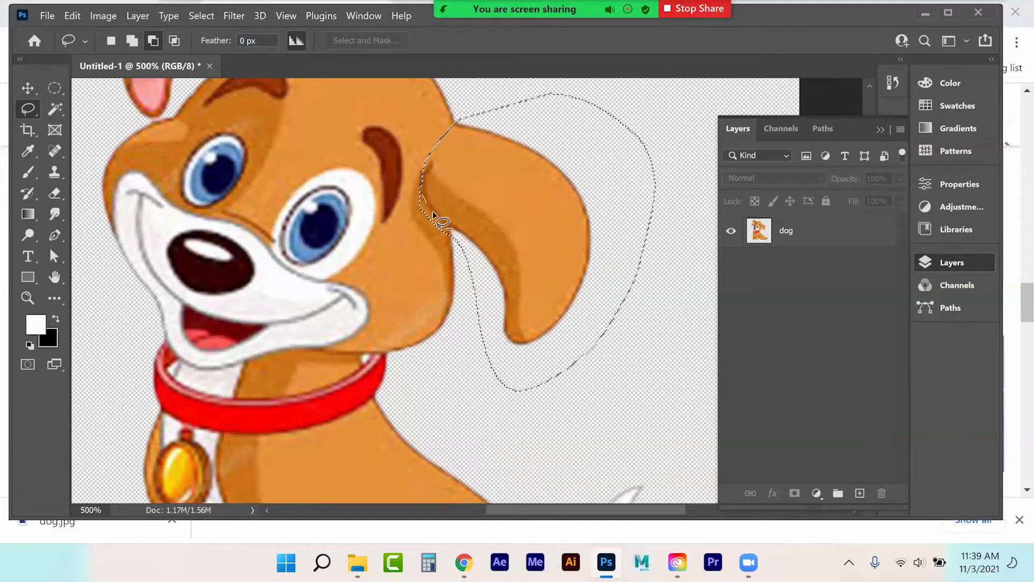
pyautogui.moveTo(454, 231)
pyautogui.mouseDown()
pyautogui.moveTo(460, 281)
pyautogui.moveTo(462, 253)
pyautogui.moveTo(422, 183)
pyautogui.mouseUp()
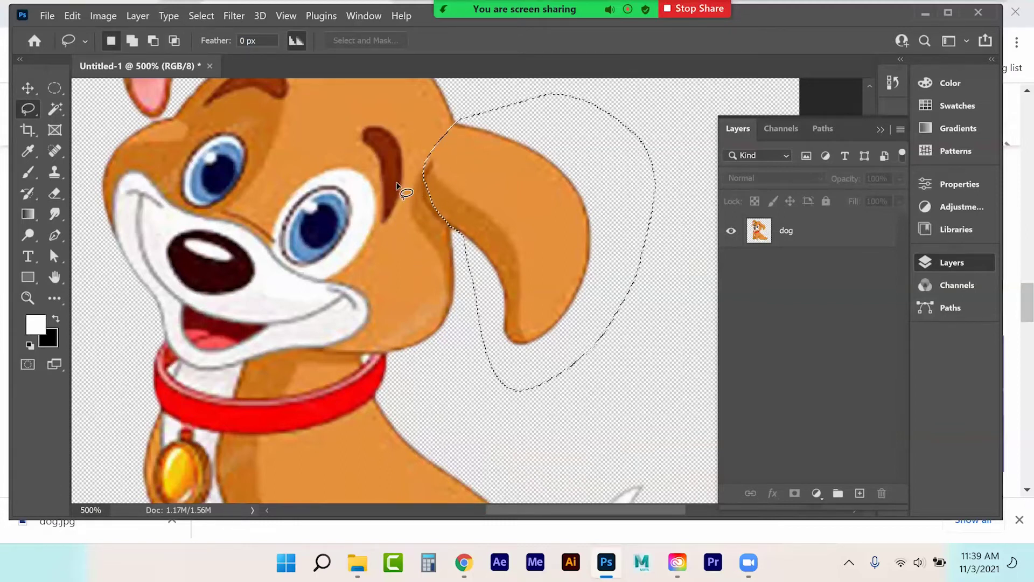
pyautogui.press('shift')
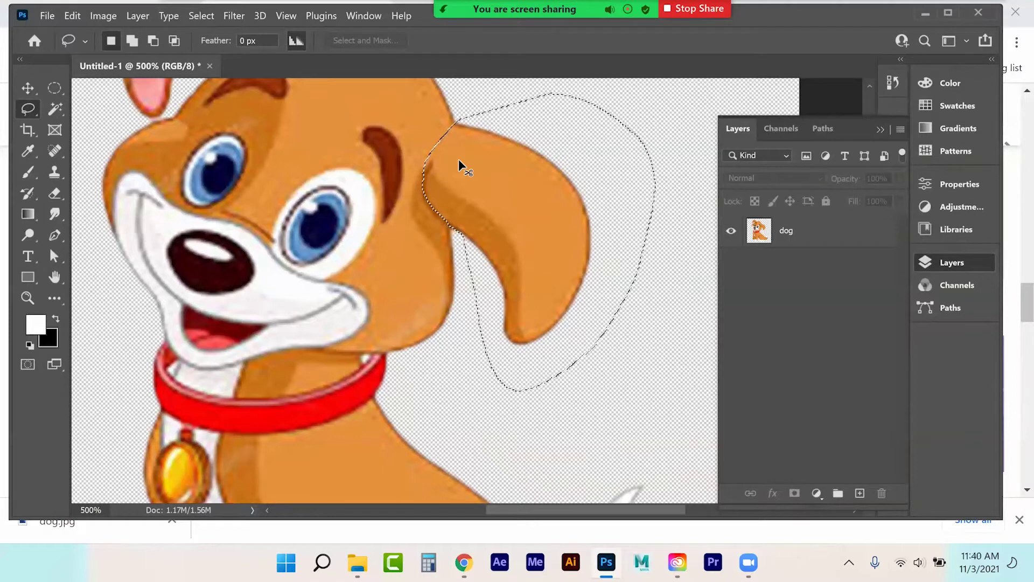
# Try to copy the selected ear
pyautogui.click(28, 88)
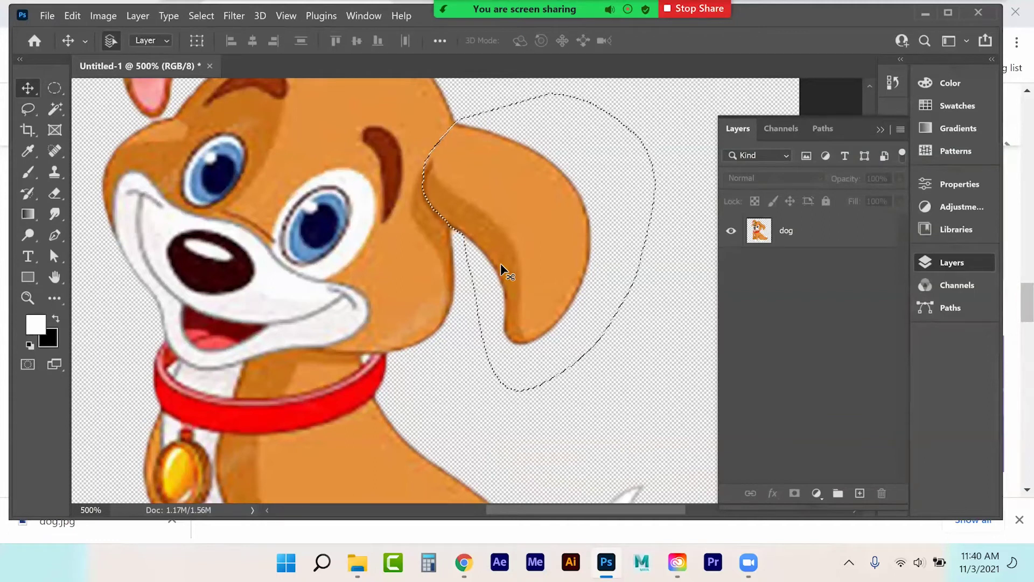
pyautogui.click(73, 16)
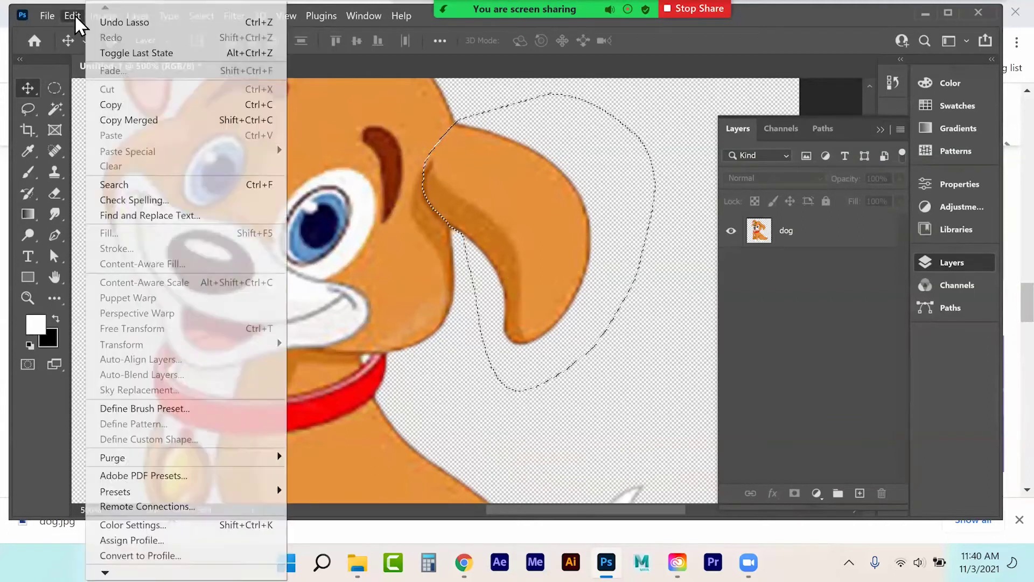
pyautogui.click(111, 104)
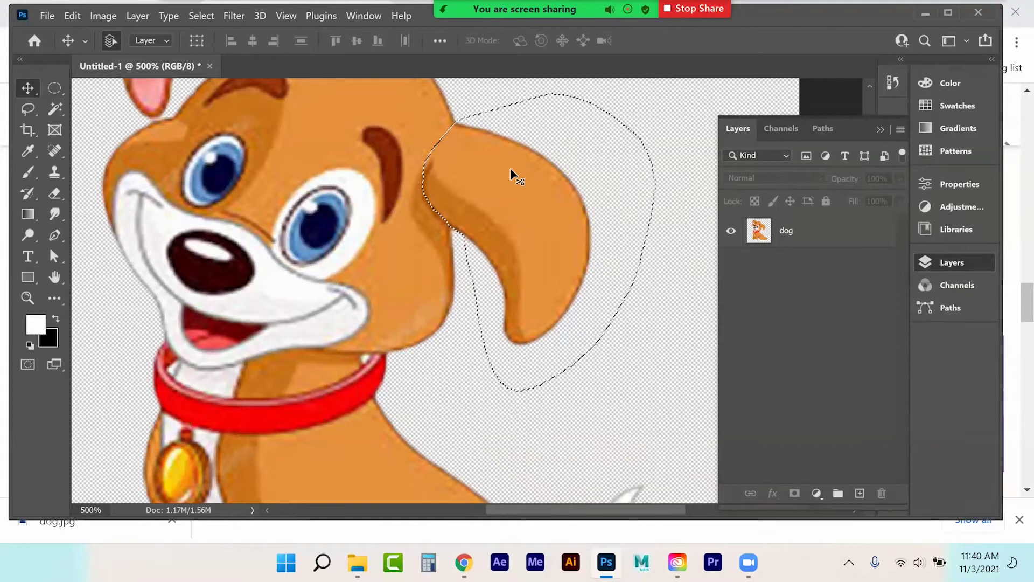
pyautogui.click(28, 109)
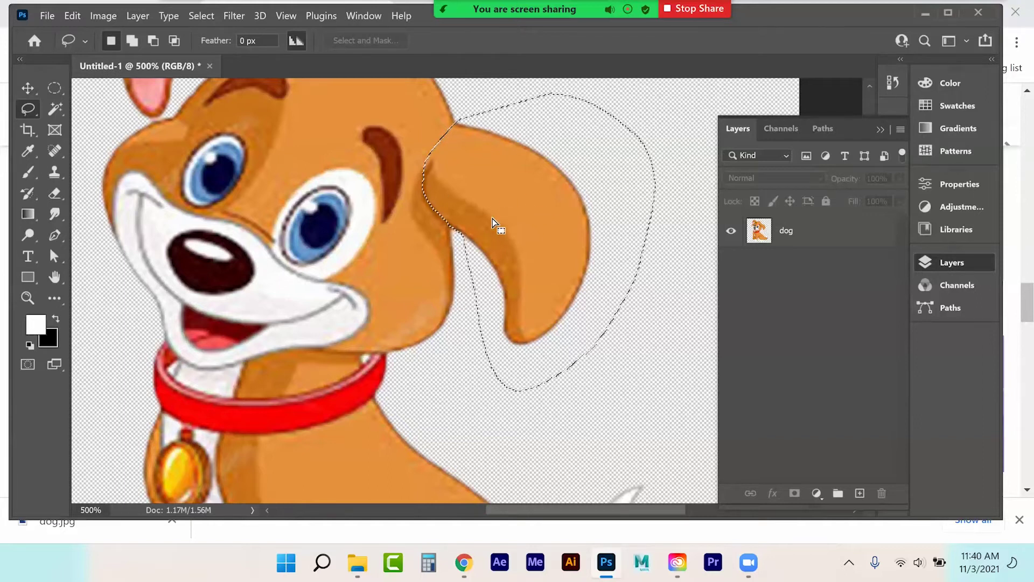
# Cut the selected ear out of the dog layer, paste it onto its own layer, and move it just beside the head
pyautogui.click(764, 233)
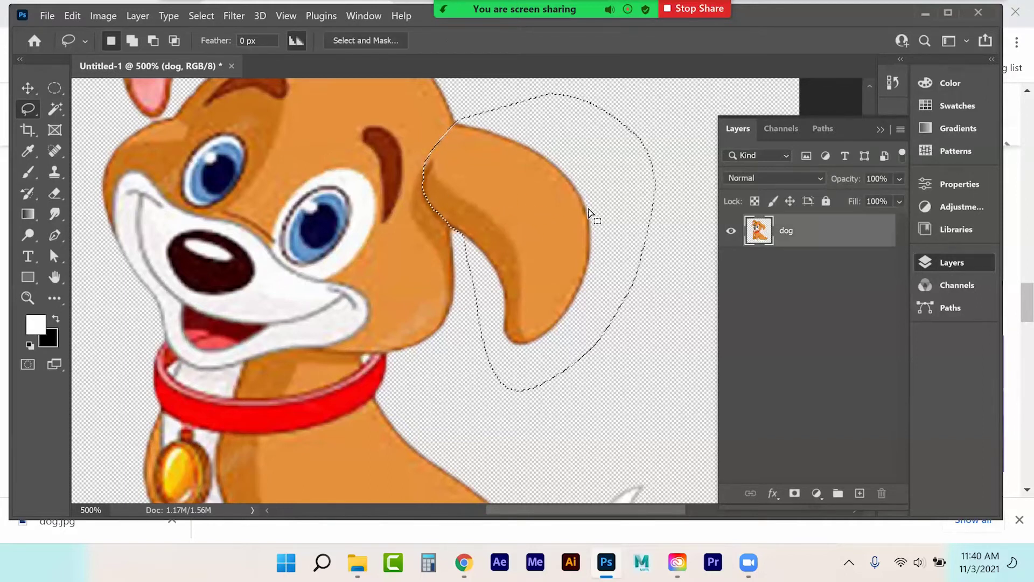
pyautogui.hotkey('ctrl', 'x')
pyautogui.hotkey('ctrl', 'v')
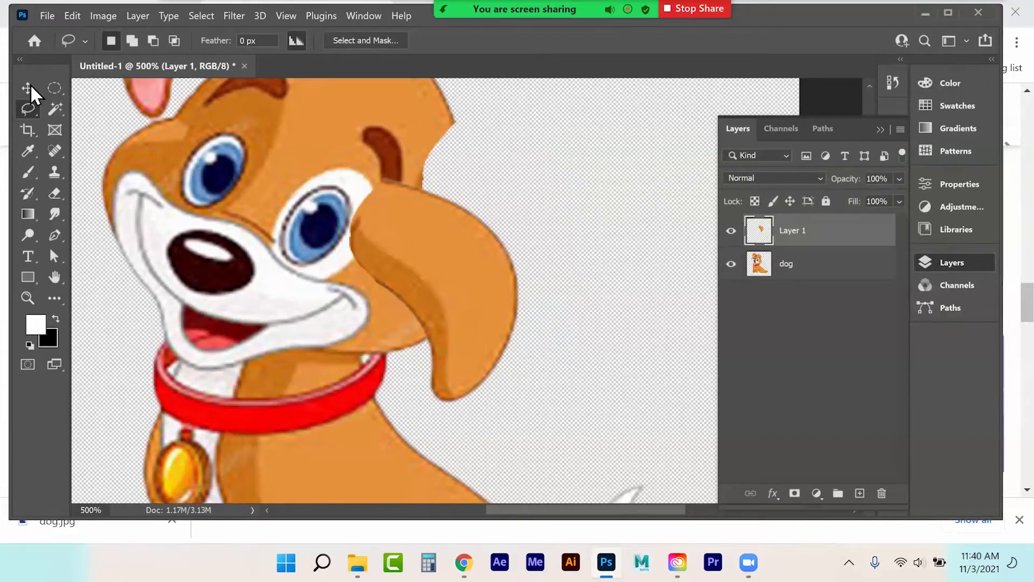
pyautogui.press('v')
pyautogui.moveTo(481, 245); pyautogui.dragTo(583, 179)
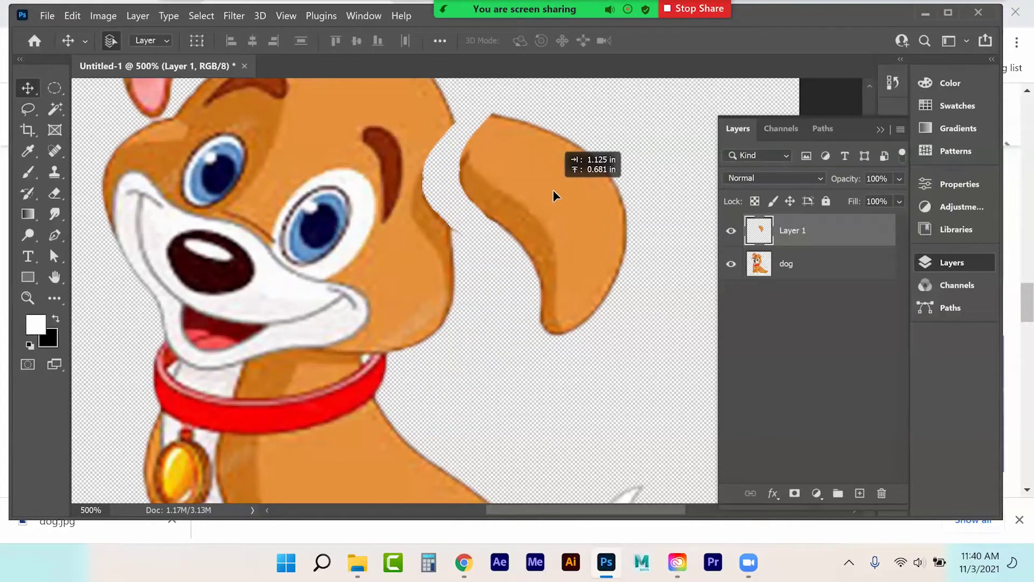
# Make the dog layer active and sample the brown outline color from the head's edge just above the cut
pyautogui.click(55, 193)
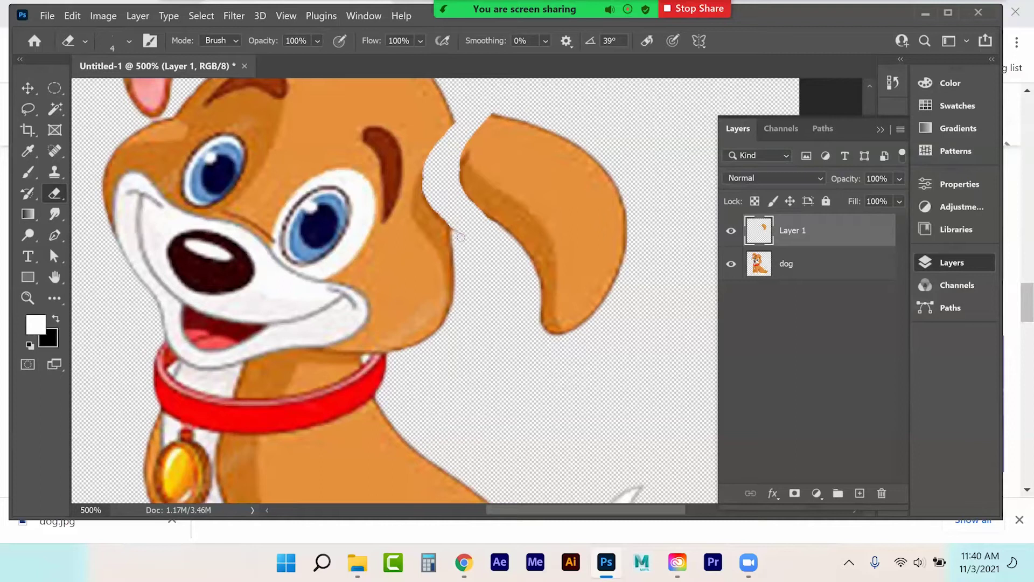
pyautogui.click(792, 264)
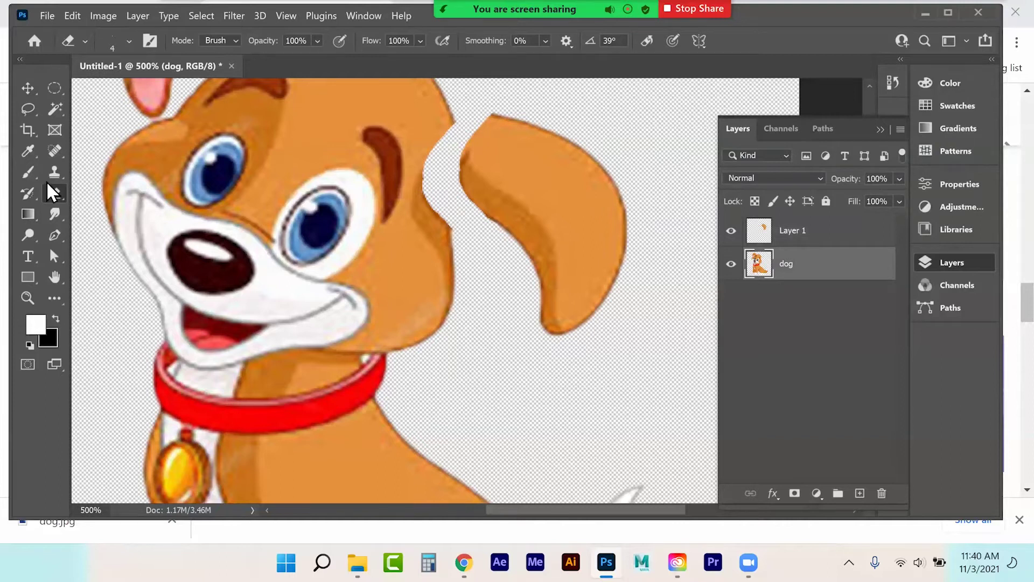
pyautogui.click(28, 172)
pyautogui.click(28, 297)
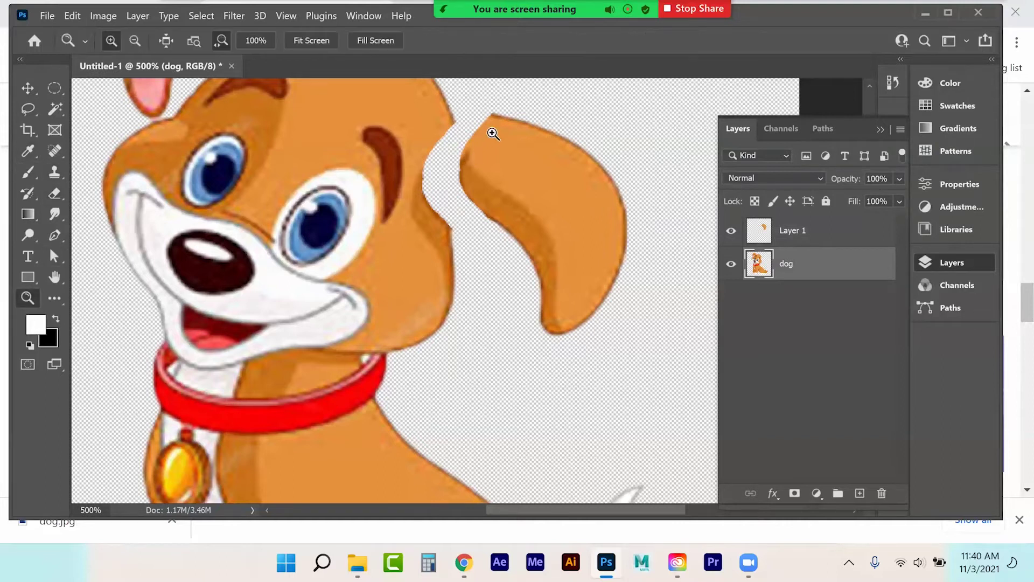
pyautogui.click(462, 175)
pyautogui.click(469, 208)
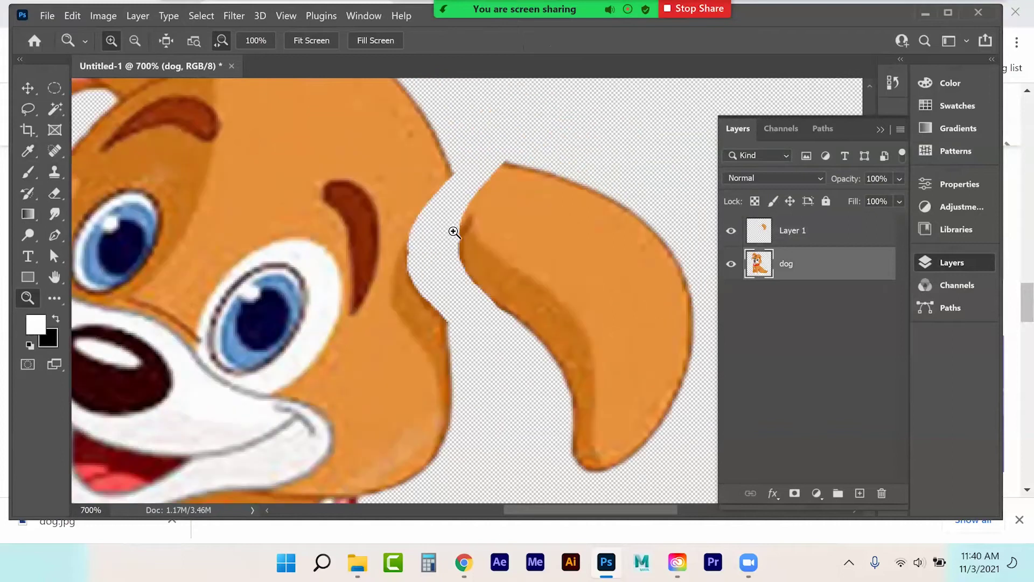
pyautogui.click(464, 219)
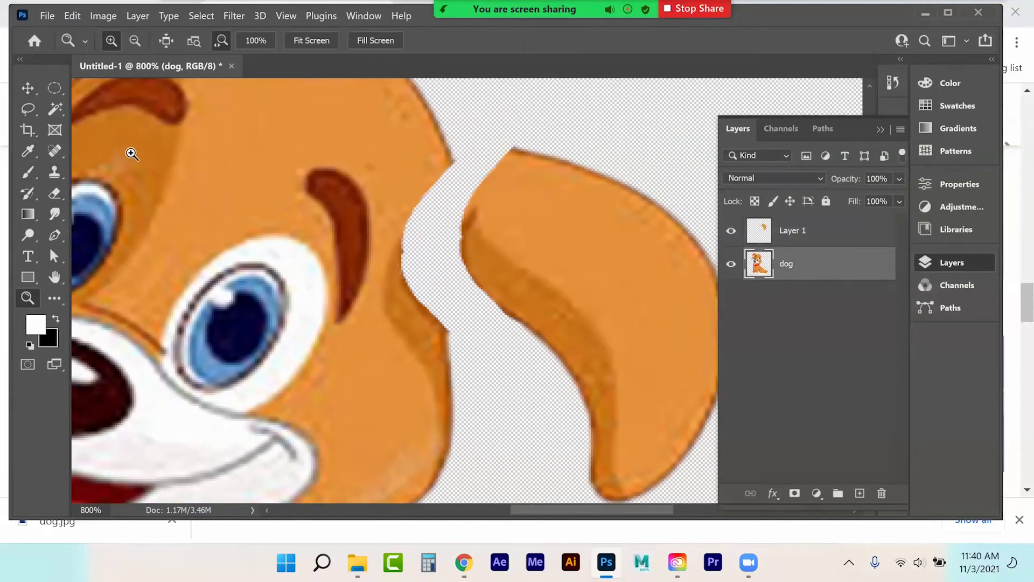
pyautogui.click(28, 173)
pyautogui.click(28, 150)
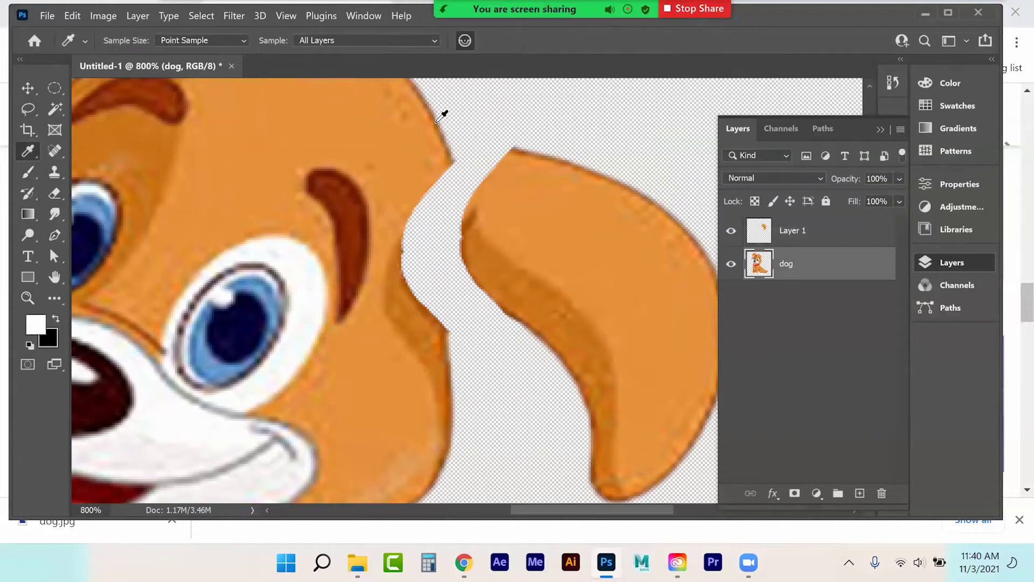
pyautogui.click(441, 119)
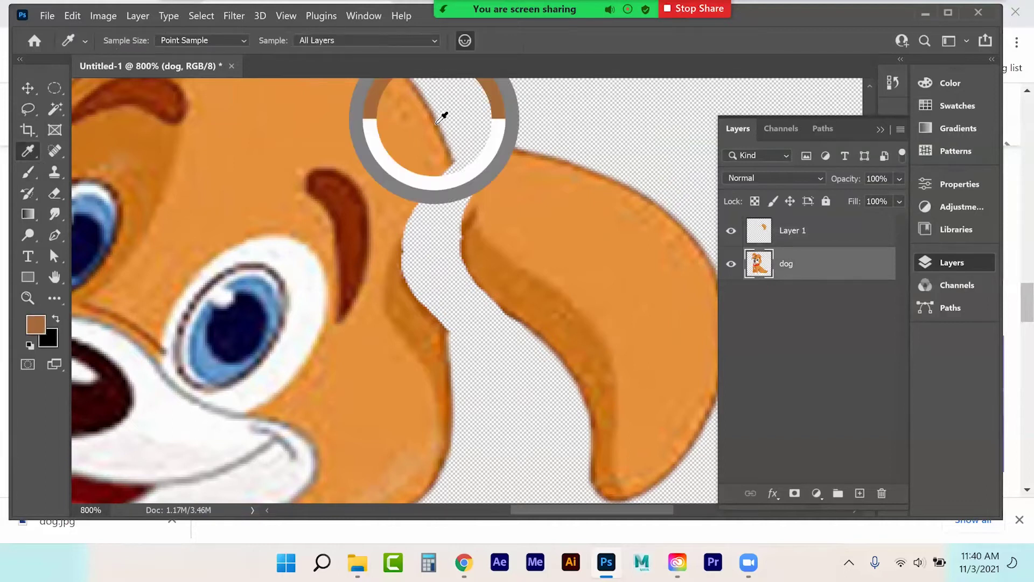
# Paint the missing head outline across the cut-out gap with a 3 px brush
pyautogui.click(28, 173)
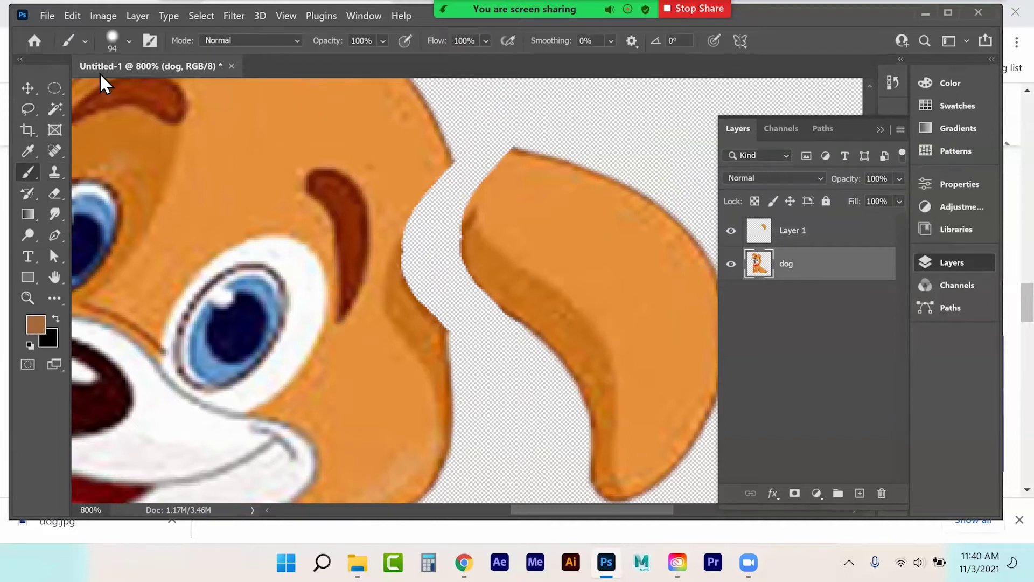
pyautogui.click(129, 41)
pyautogui.click(107, 88)
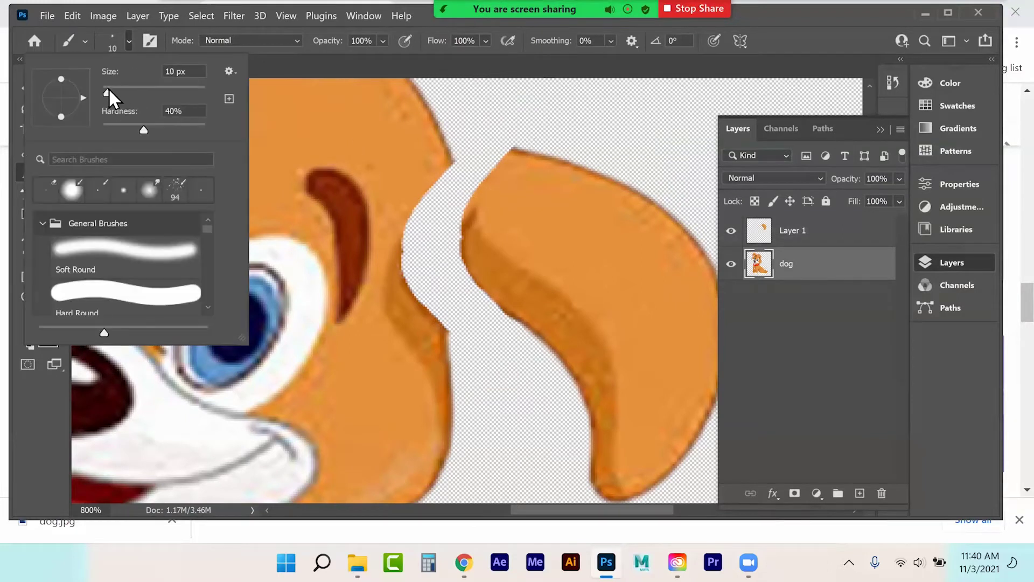
pyautogui.moveTo(106, 90); pyautogui.dragTo(101, 92)
pyautogui.write('3')
pyautogui.press('Return')
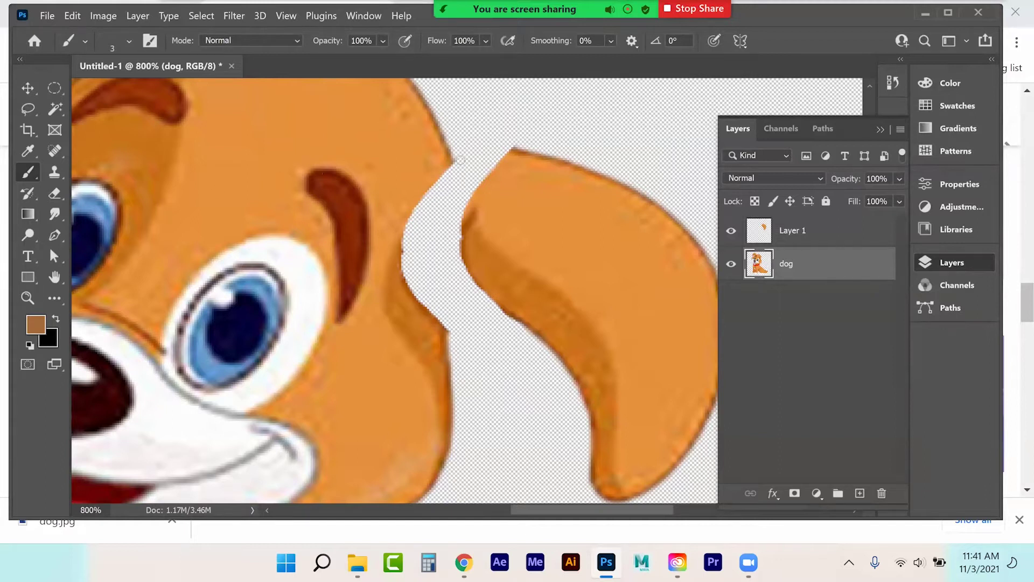
pyautogui.moveTo(454, 190)
pyautogui.mouseDown()
pyautogui.moveTo(460, 268)
pyautogui.moveTo(450, 323)
pyautogui.mouseUp()
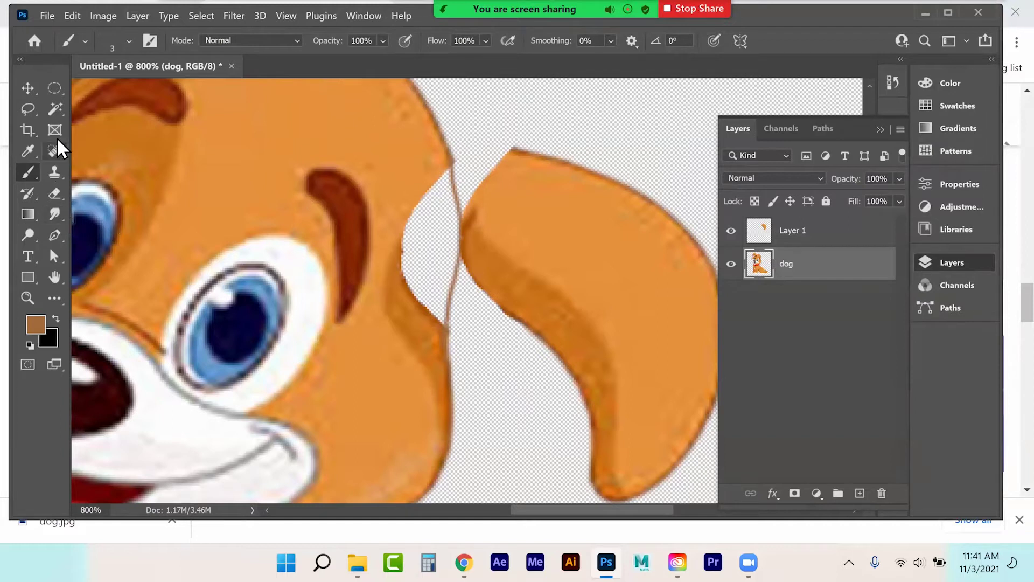
# Sample the head's orange fur and fill most of the gap inside the new outline with a 21 px brush
pyautogui.click(111, 42)
pyautogui.click(112, 87)
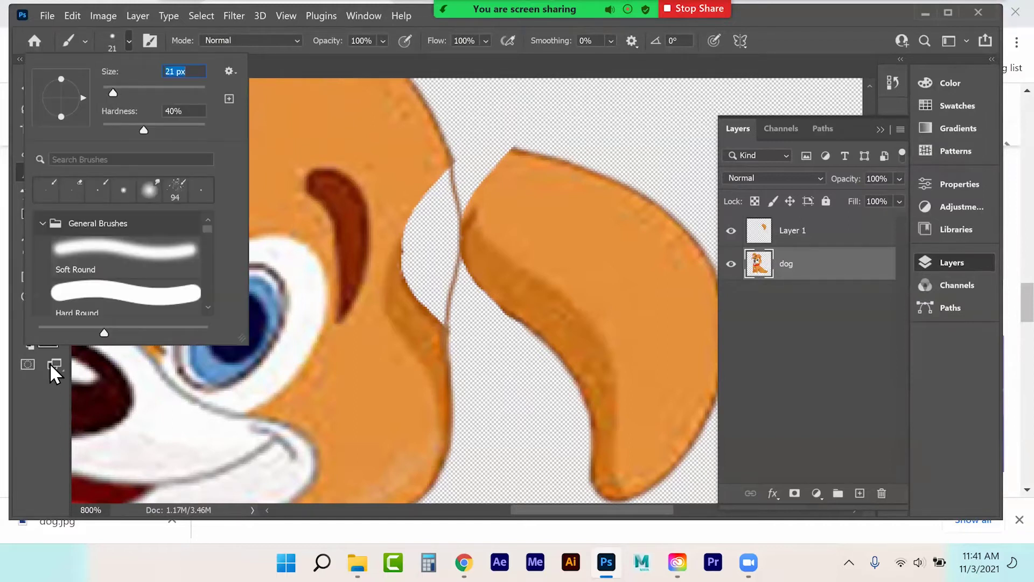
pyautogui.click(25, 263)
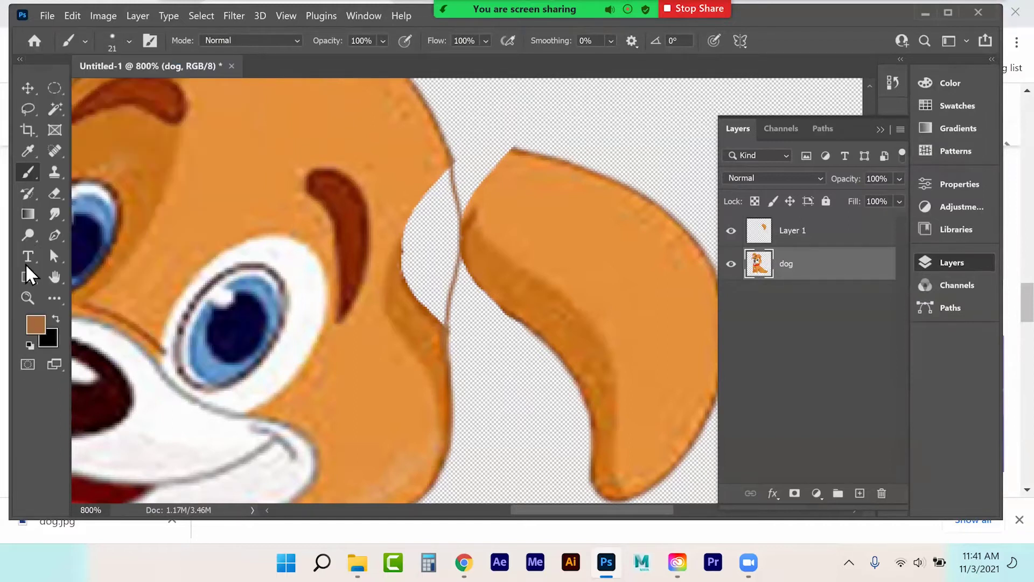
pyautogui.click(27, 151)
pyautogui.click(416, 166)
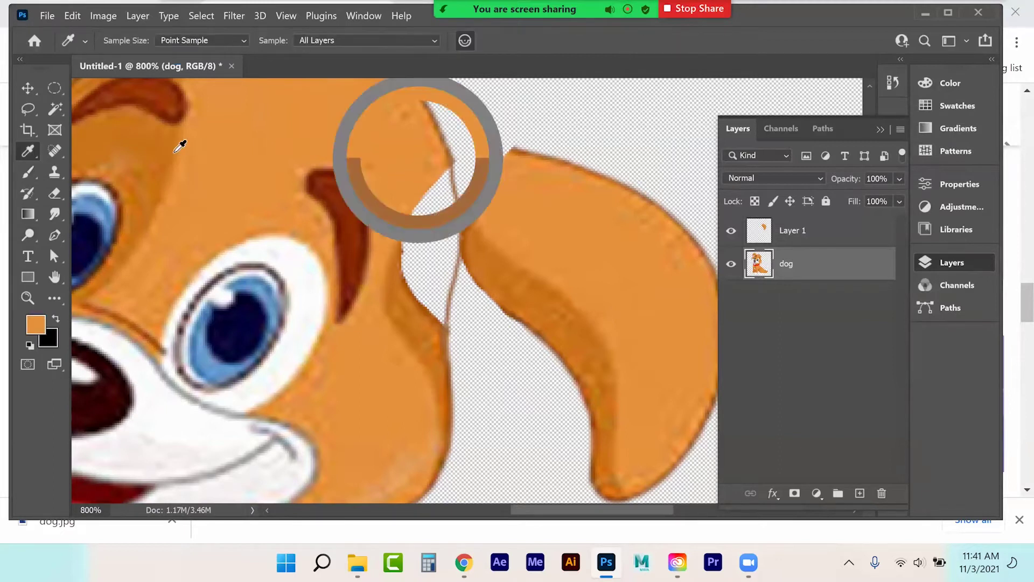
pyautogui.click(28, 173)
pyautogui.moveTo(417, 210)
pyautogui.mouseDown()
pyautogui.moveTo(431, 291)
pyautogui.moveTo(447, 253)
pyautogui.moveTo(440, 188)
pyautogui.mouseUp()
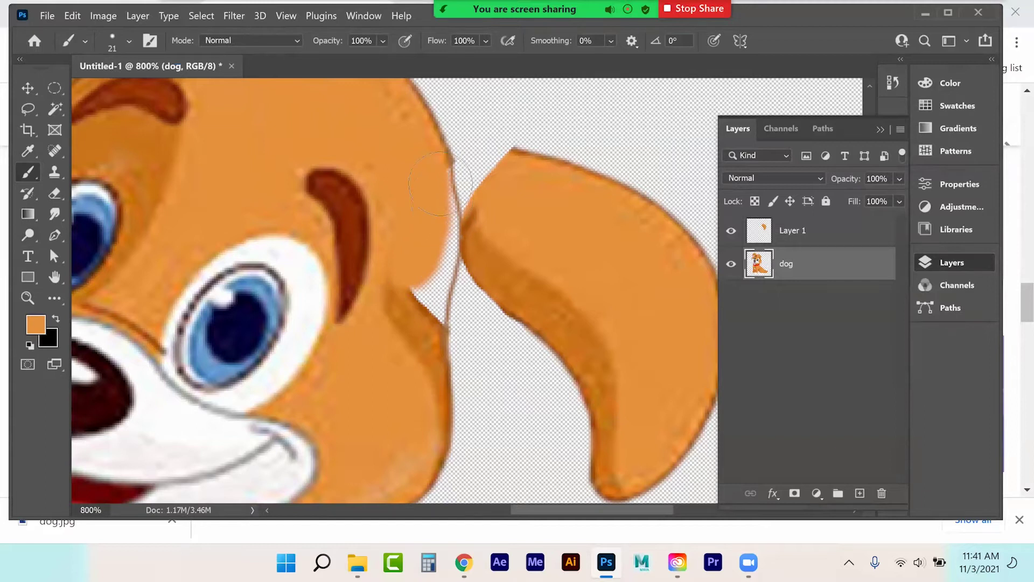
pyautogui.moveTo(436, 264); pyautogui.dragTo(426, 297)
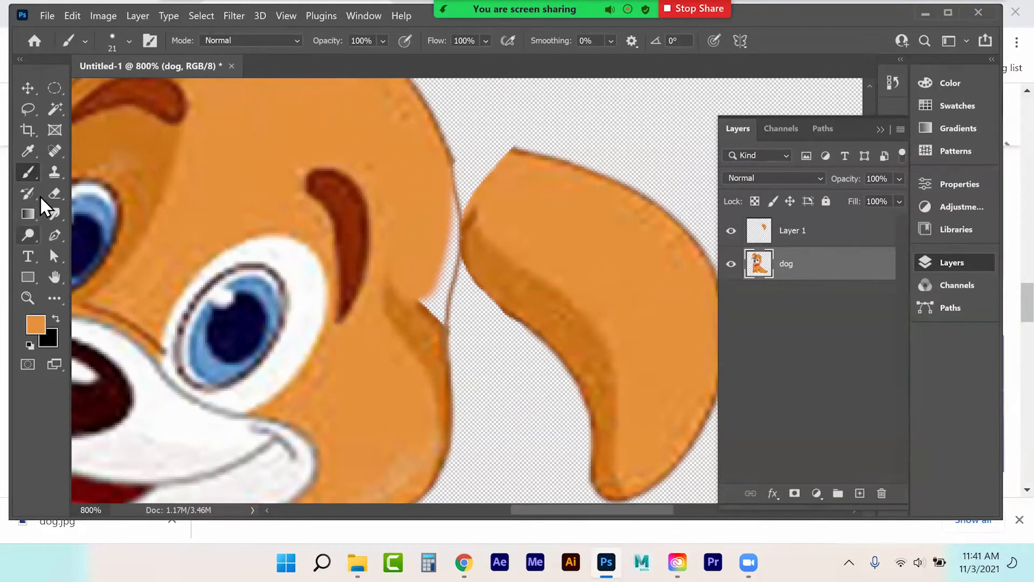
# Sample the darker brown shading and paint the lower part of the gap with an 18 px brush at 94% hardness
pyautogui.click(28, 151)
pyautogui.click(436, 328)
pyautogui.click(28, 171)
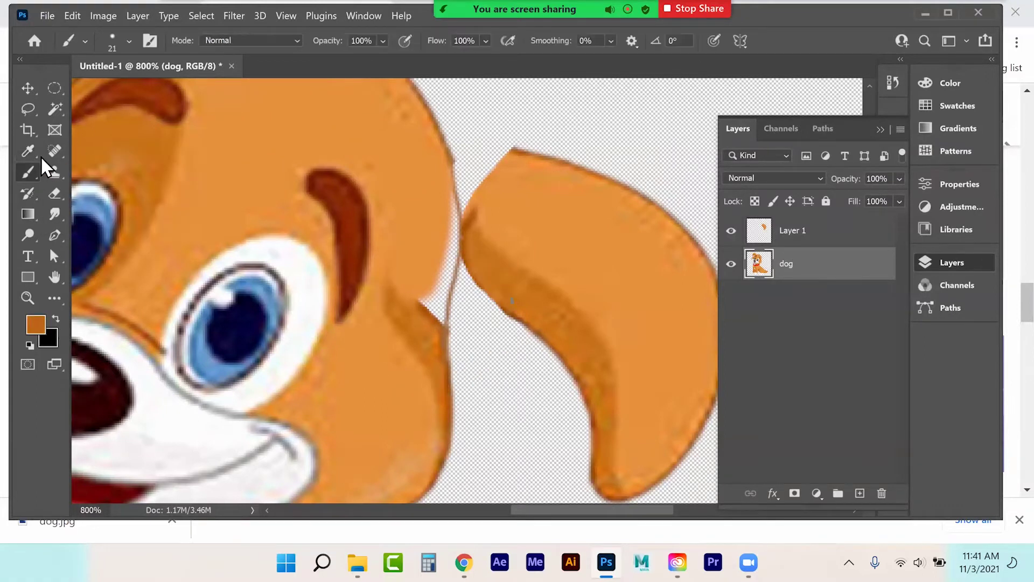
pyautogui.click(115, 41)
pyautogui.moveTo(192, 124); pyautogui.dragTo(207, 129)
pyautogui.moveTo(113, 92); pyautogui.dragTo(111, 93)
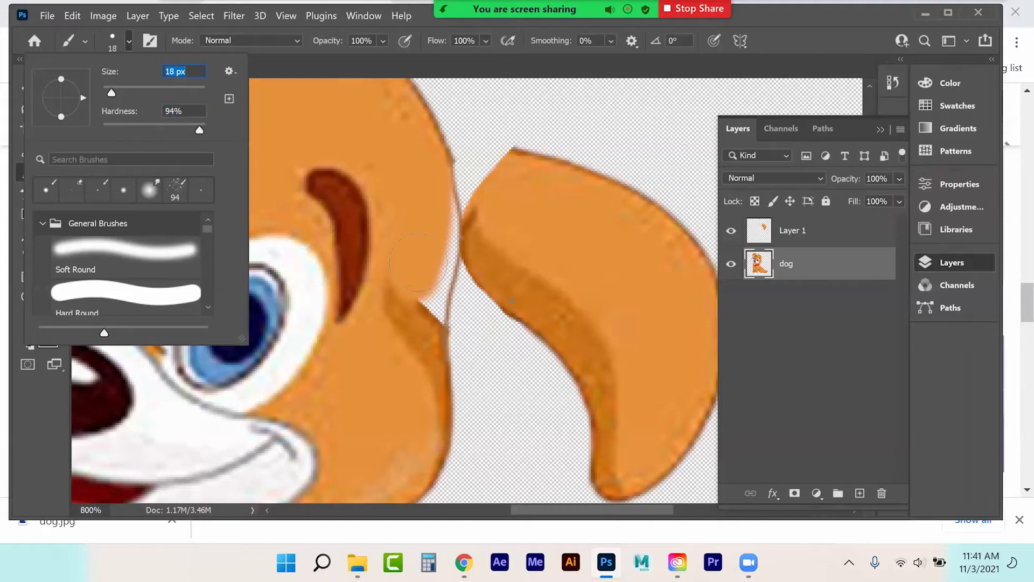
pyautogui.moveTo(416, 308)
pyautogui.mouseDown()
pyautogui.moveTo(434, 348)
pyautogui.moveTo(436, 306)
pyautogui.moveTo(429, 343)
pyautogui.mouseUp()
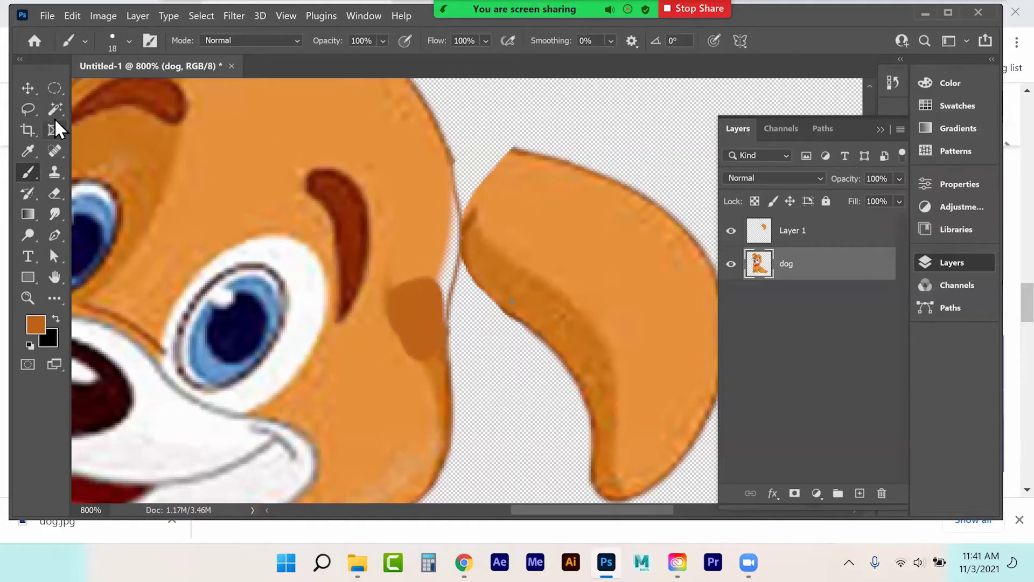
# Hide the ear layer, lasso the repaired side of the head at 0 px feather, and paint its outer edge with the darker brown
pyautogui.click(28, 109)
pyautogui.moveTo(449, 155); pyautogui.dragTo(454, 265)
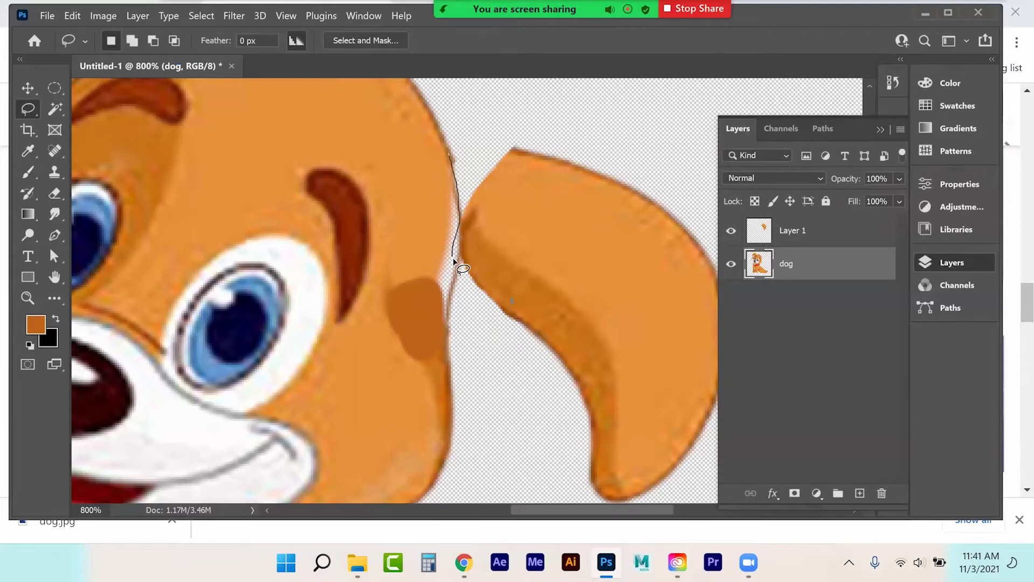
pyautogui.click(731, 231)
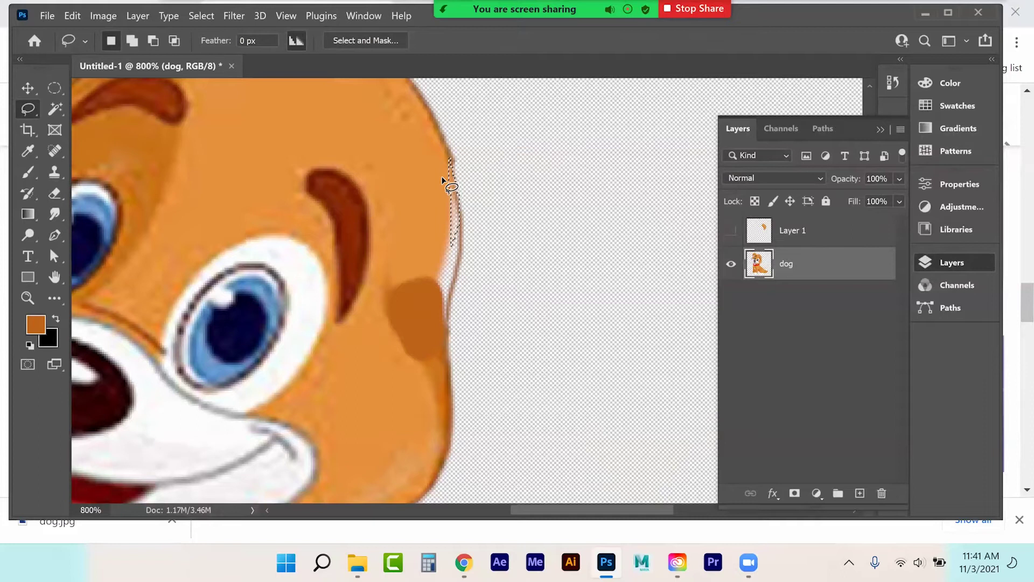
pyautogui.moveTo(466, 249); pyautogui.dragTo(448, 334)
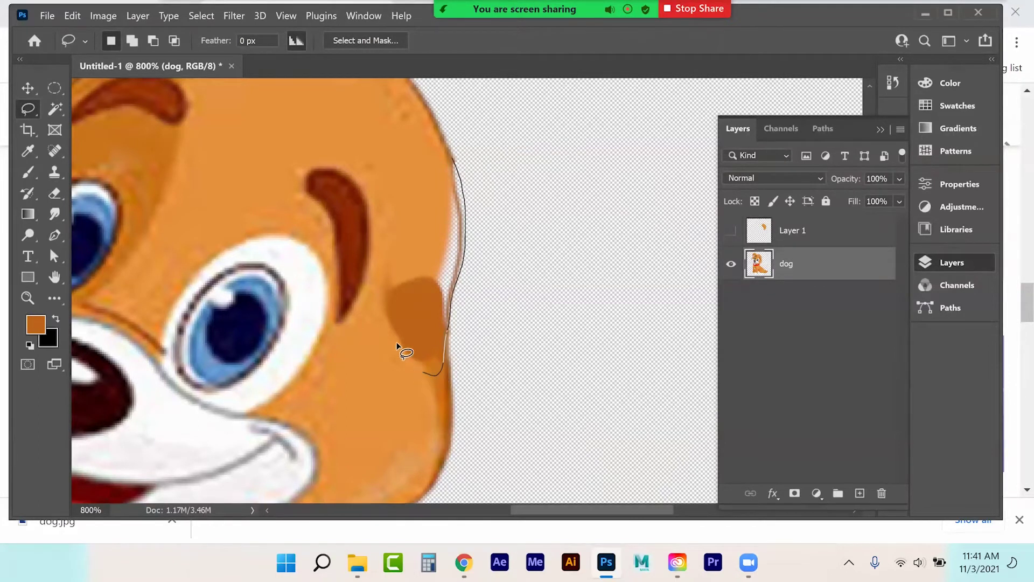
pyautogui.moveTo(410, 180); pyautogui.dragTo(417, 141)
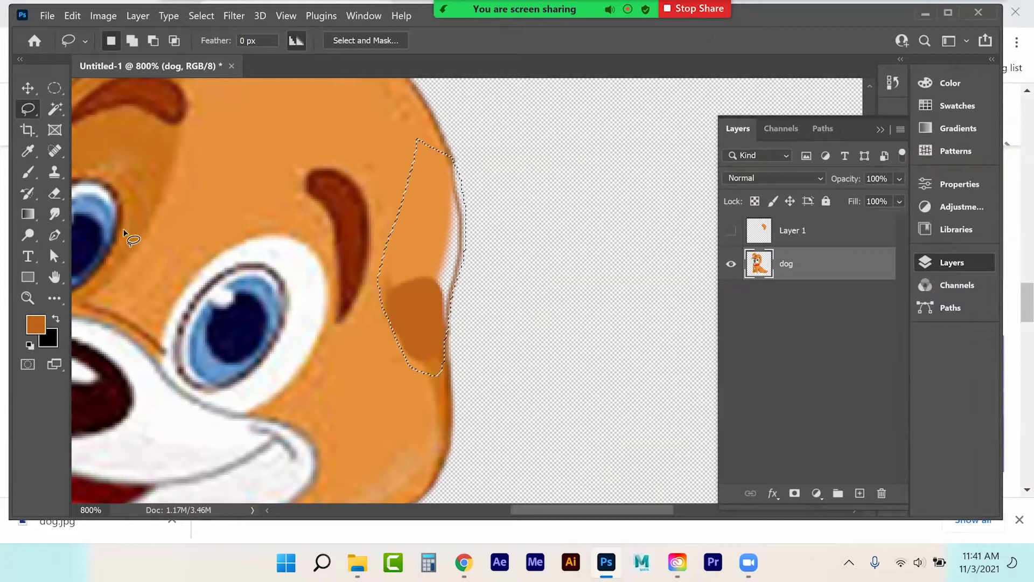
pyautogui.click(28, 173)
pyautogui.moveTo(458, 195); pyautogui.dragTo(445, 281)
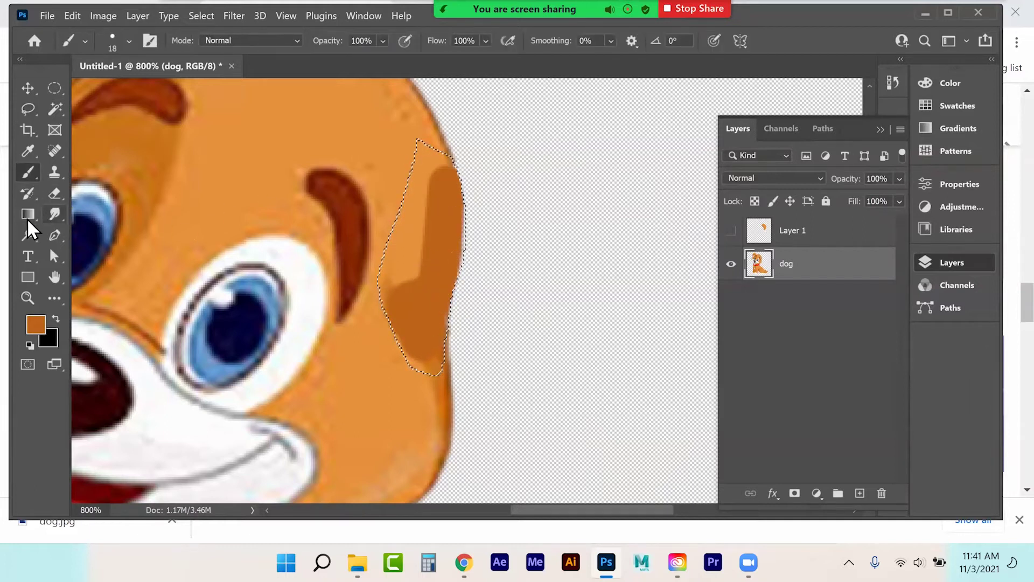
# Blend the dark shading inside the selection with the sampled fur orange, using an 86 px brush at 29% hardness and 36% opacity
pyautogui.click(28, 152)
pyautogui.click(373, 143)
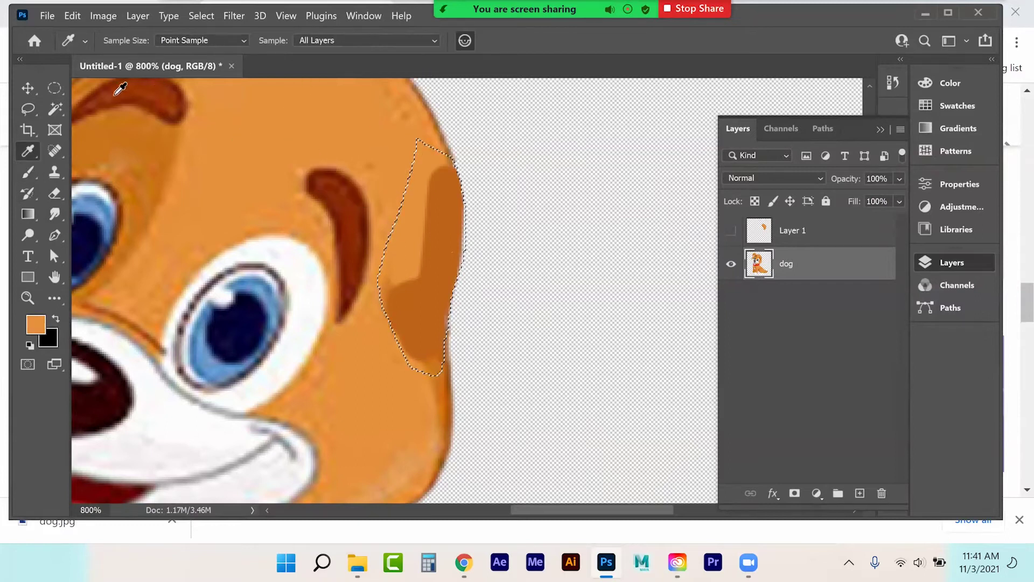
pyautogui.click(29, 173)
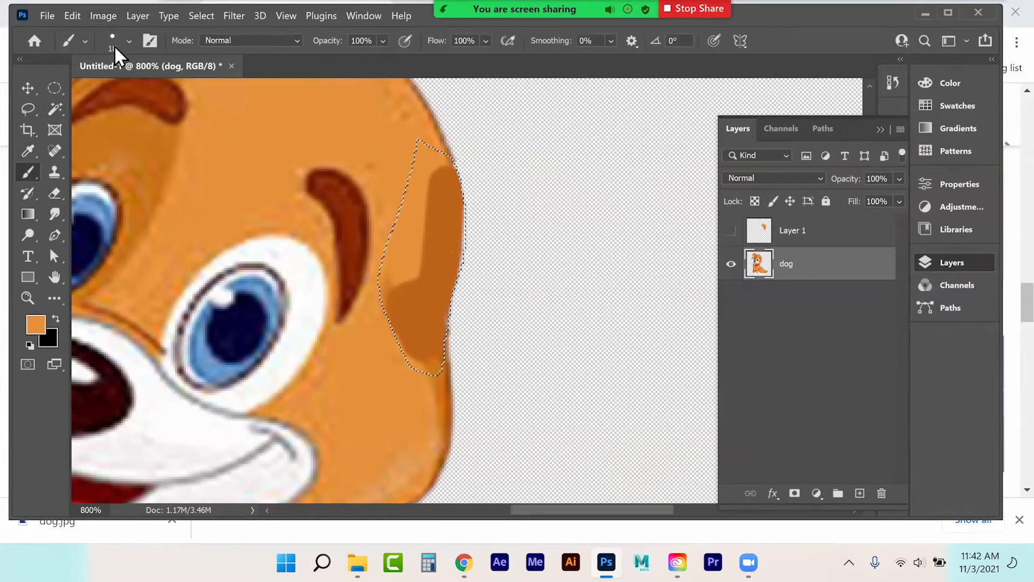
pyautogui.click(114, 43)
pyautogui.click(127, 122)
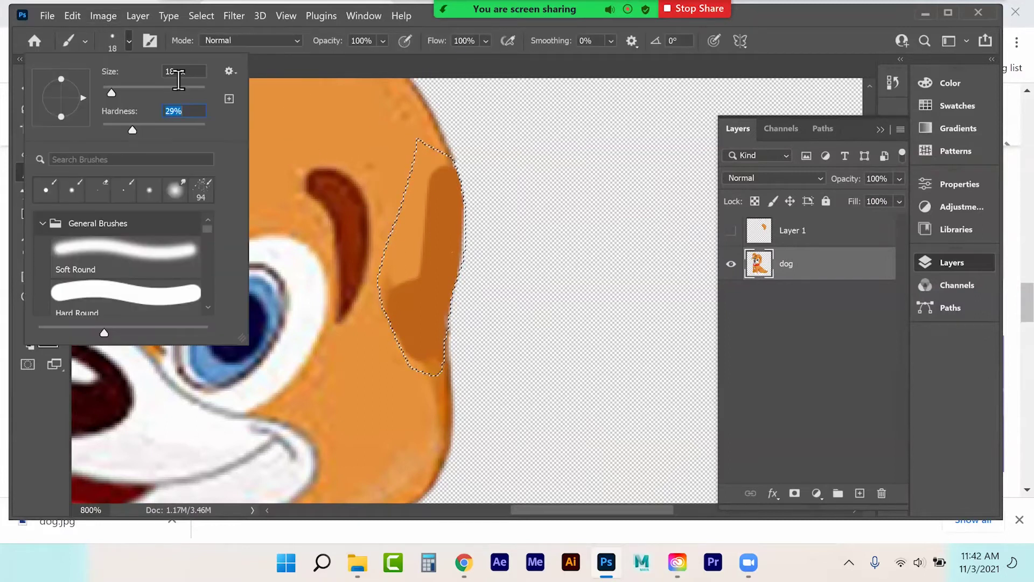
pyautogui.click(382, 41)
pyautogui.click(391, 59)
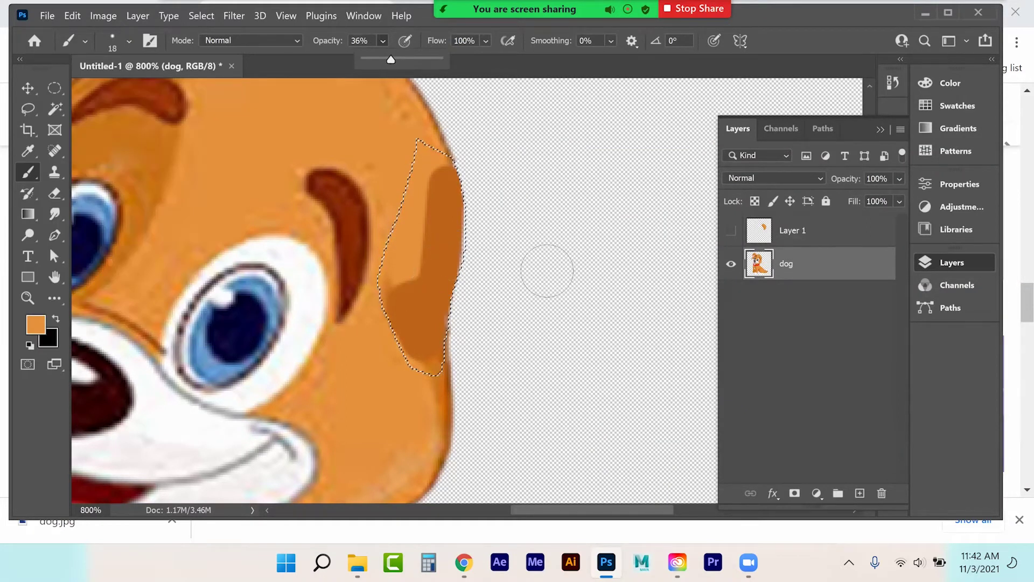
pyautogui.click(111, 41)
pyautogui.moveTo(121, 92); pyautogui.dragTo(146, 92)
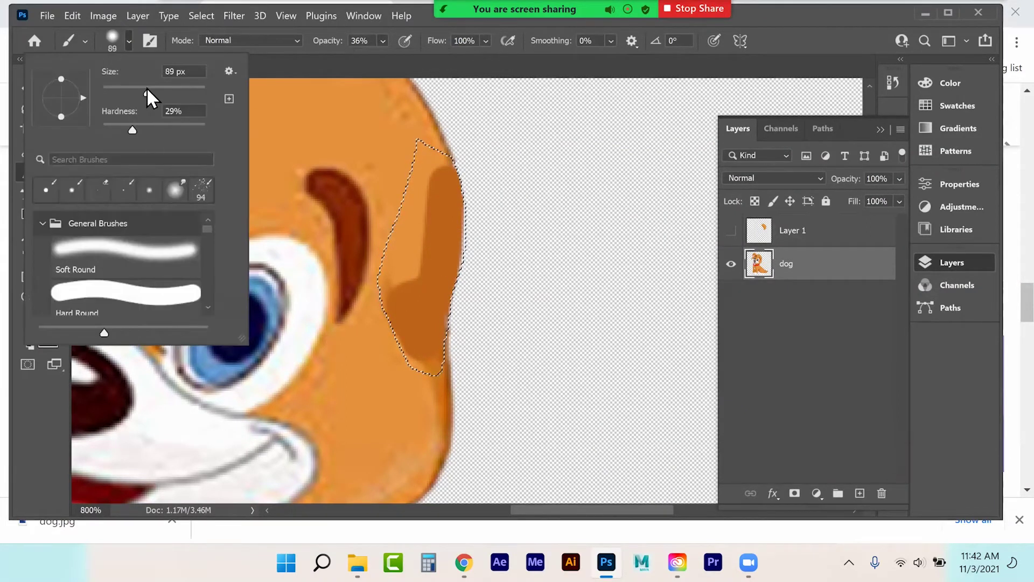
pyautogui.click(349, 255)
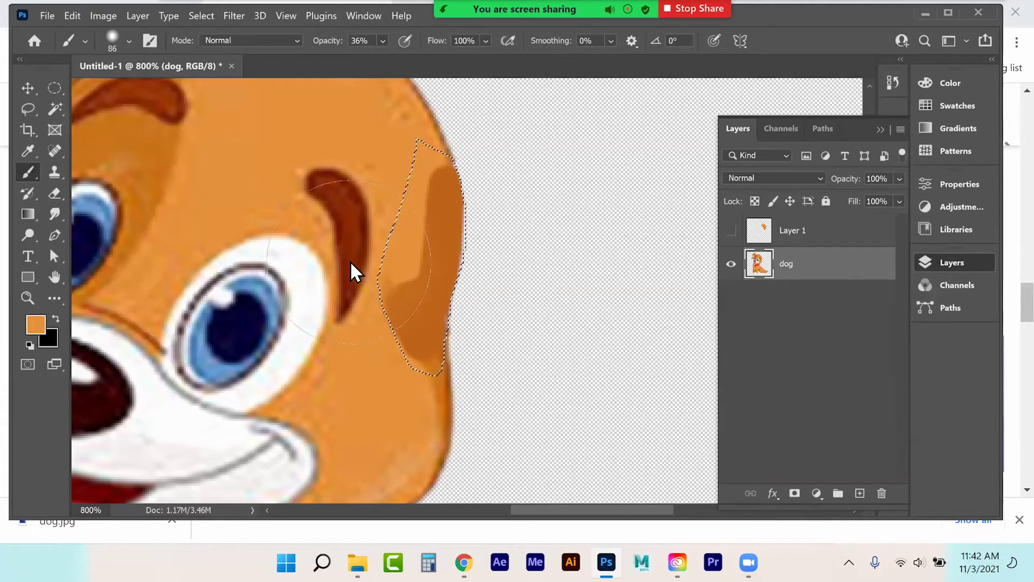
pyautogui.moveTo(353, 244)
pyautogui.mouseDown()
pyautogui.moveTo(367, 180)
pyautogui.moveTo(336, 293)
pyautogui.moveTo(358, 174)
pyautogui.moveTo(316, 341)
pyautogui.moveTo(323, 382)
pyautogui.mouseUp()
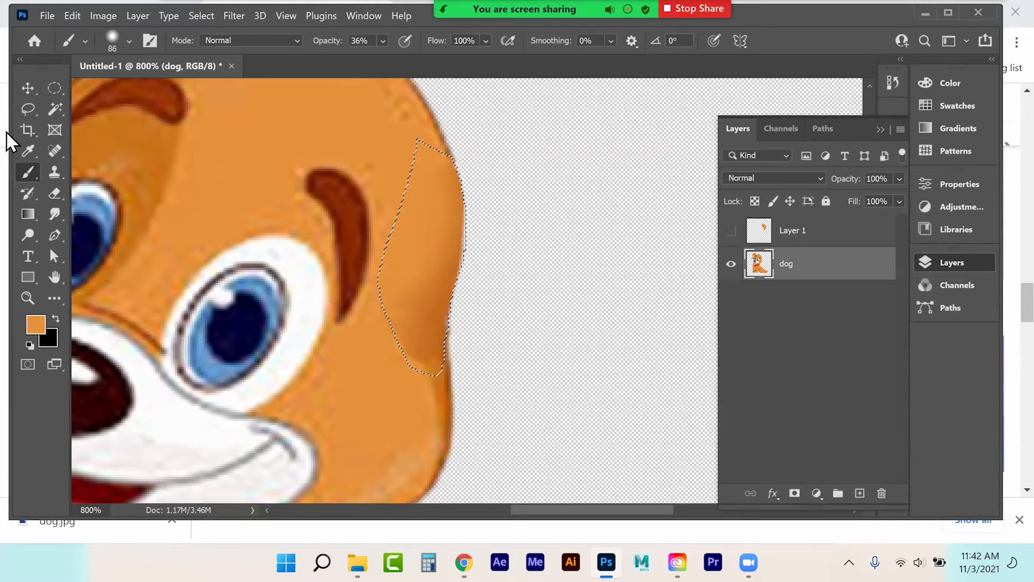
# Clear the lasso selection around the repaired side of the head
pyautogui.click(27, 107)
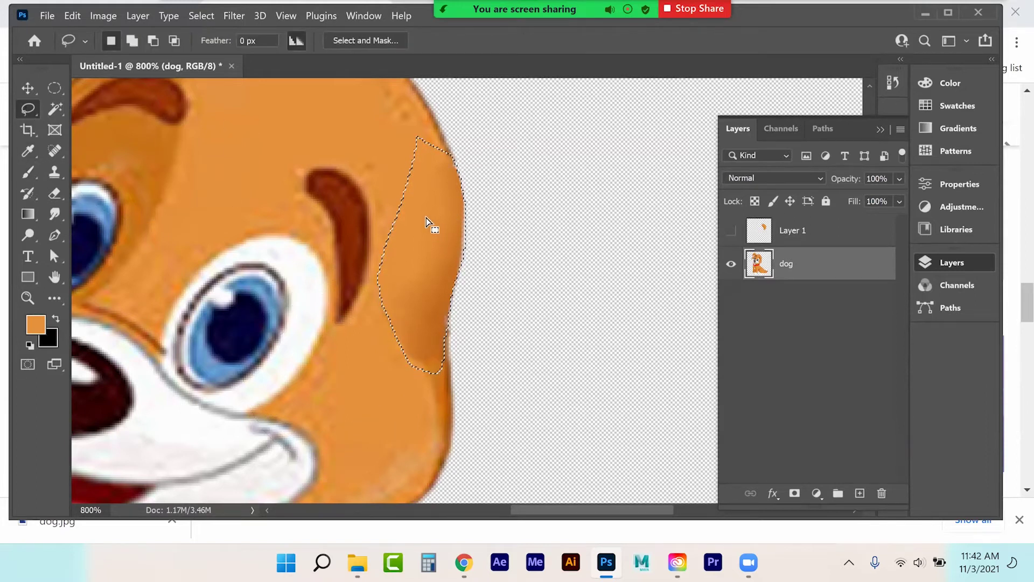
pyautogui.click(434, 190)
pyautogui.click(394, 180)
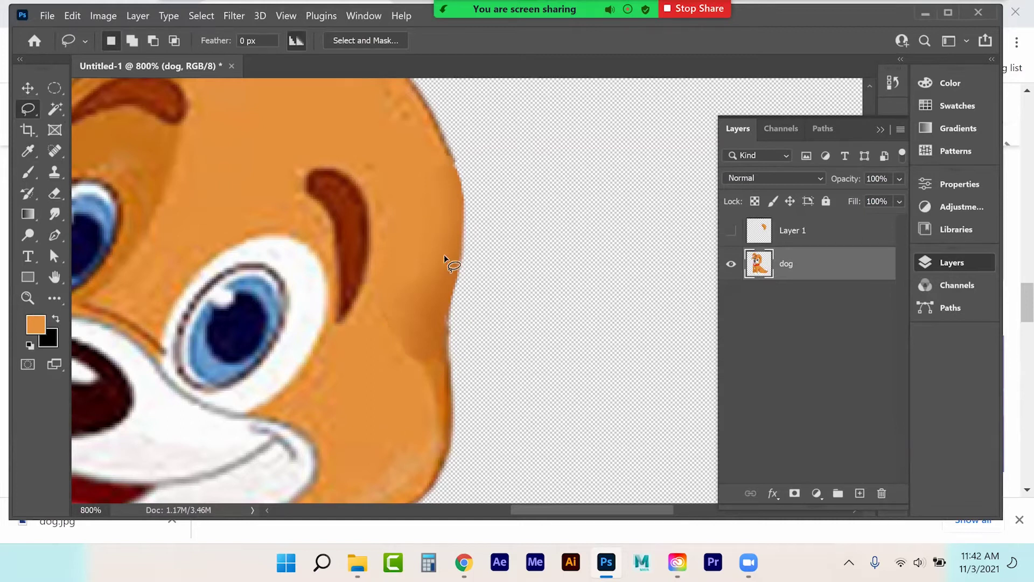
# Sample the brown outline colour and trace the repaired head edge with a 3 px brush at 76% hardness and 100% opacity
pyautogui.click(27, 171)
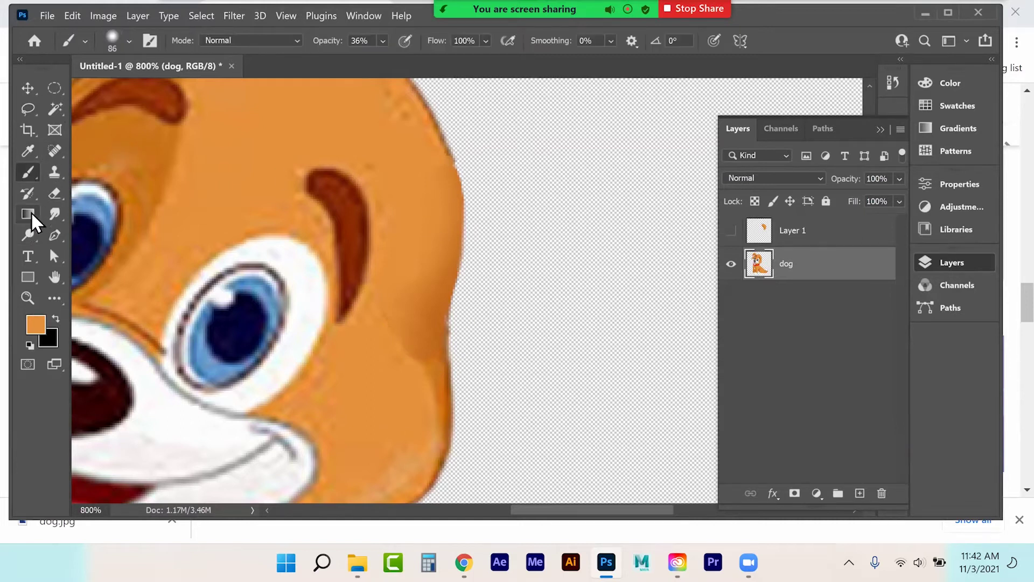
pyautogui.click(30, 153)
pyautogui.click(440, 130)
pyautogui.click(31, 170)
pyautogui.click(383, 41)
pyautogui.moveTo(449, 59); pyautogui.dragTo(459, 59)
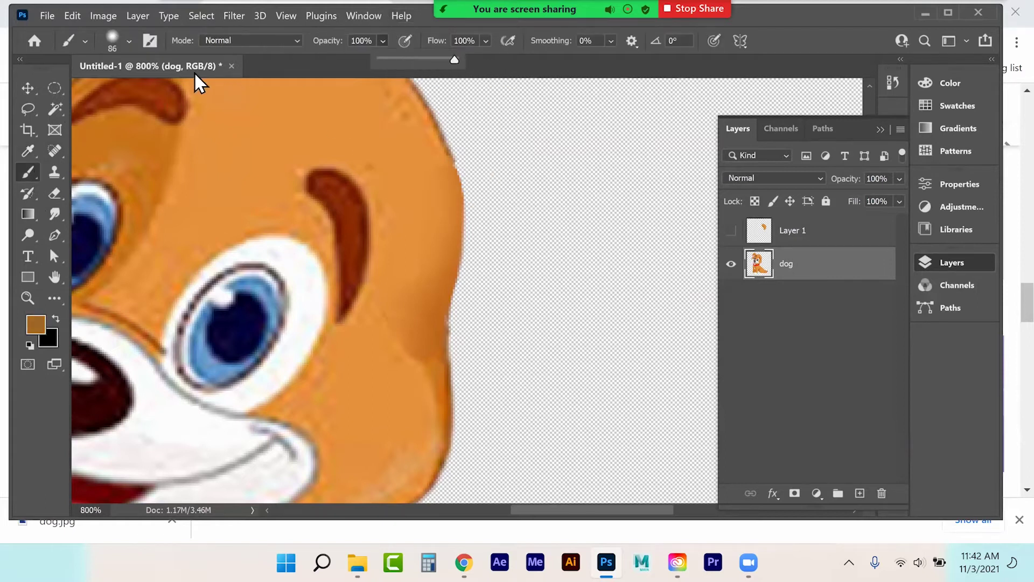
pyautogui.click(114, 36)
pyautogui.moveTo(114, 87); pyautogui.dragTo(111, 89)
pyautogui.moveTo(125, 130); pyautogui.dragTo(181, 129)
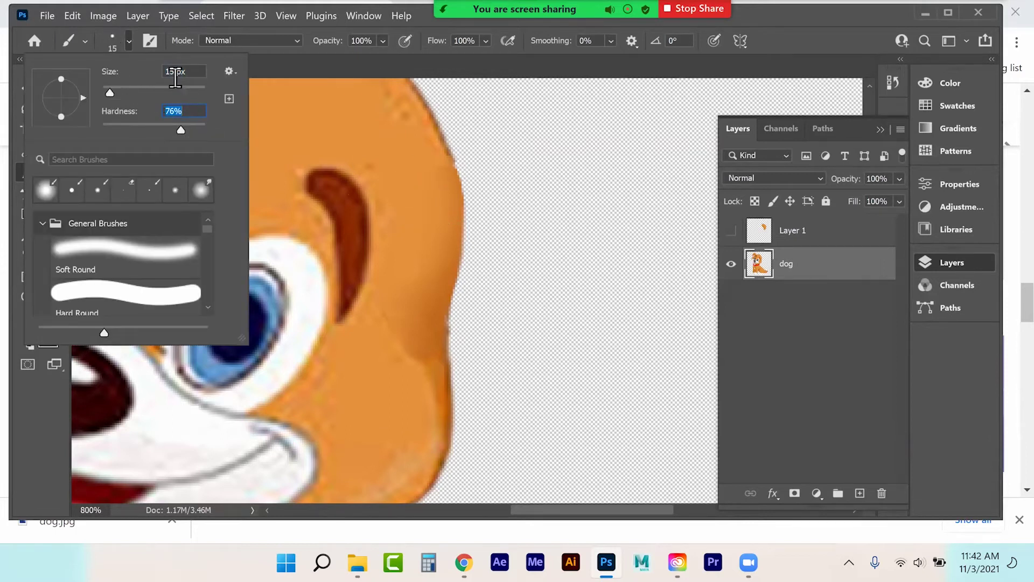
pyautogui.moveTo(176, 72); pyautogui.dragTo(154, 80)
pyautogui.write('3')
pyautogui.press('Return')
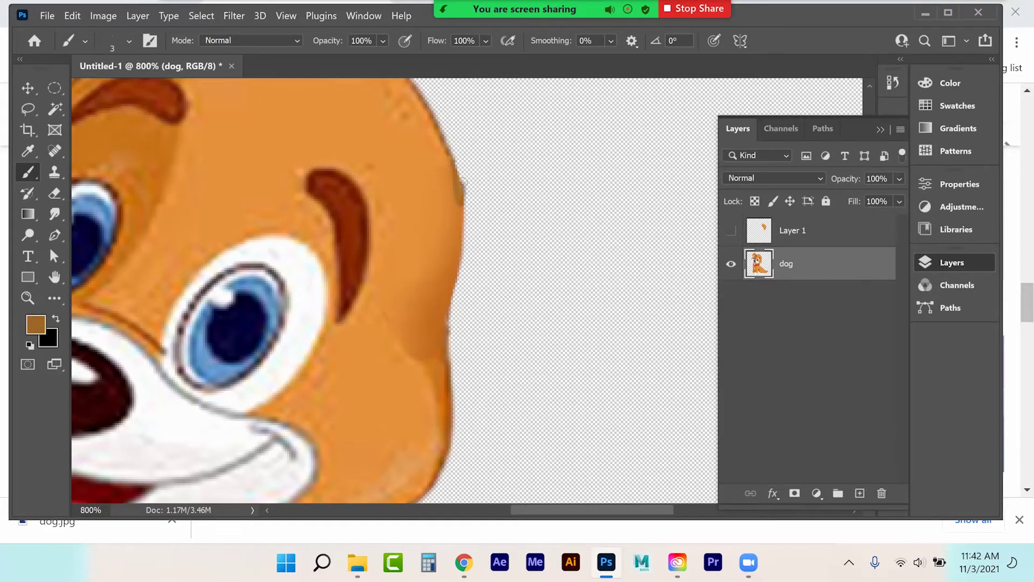
pyautogui.moveTo(465, 252); pyautogui.dragTo(458, 290)
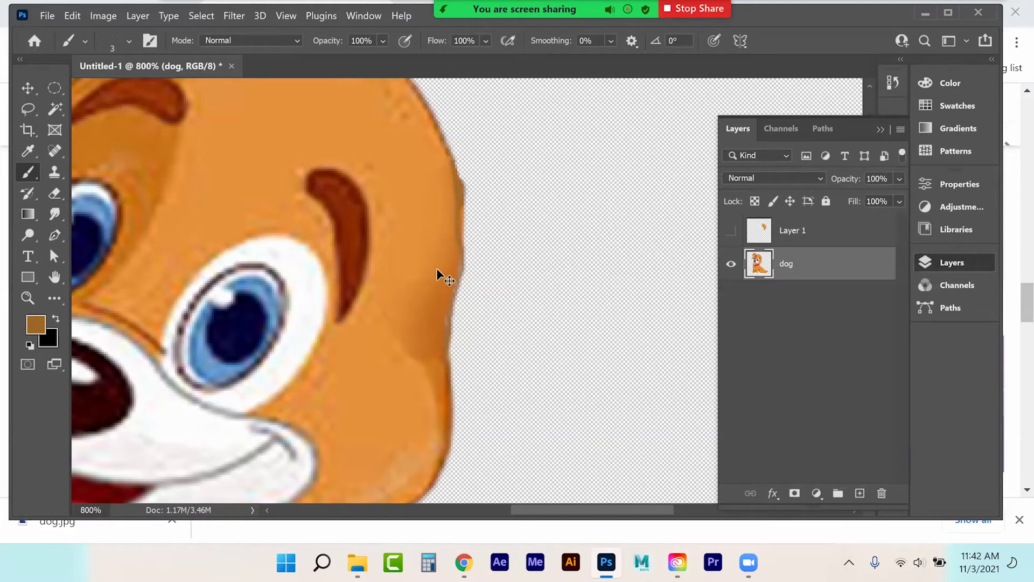
# Show the separated ear layer and position the ear against the side of the head
pyautogui.scroll(-3, 436, 267)
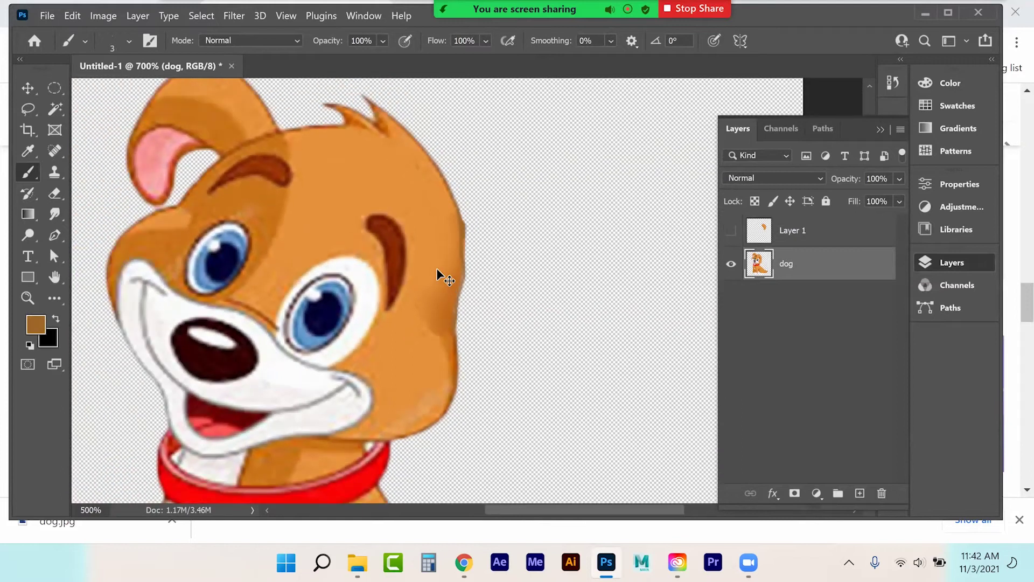
pyautogui.scroll(-3, 436, 267)
pyautogui.click(27, 88)
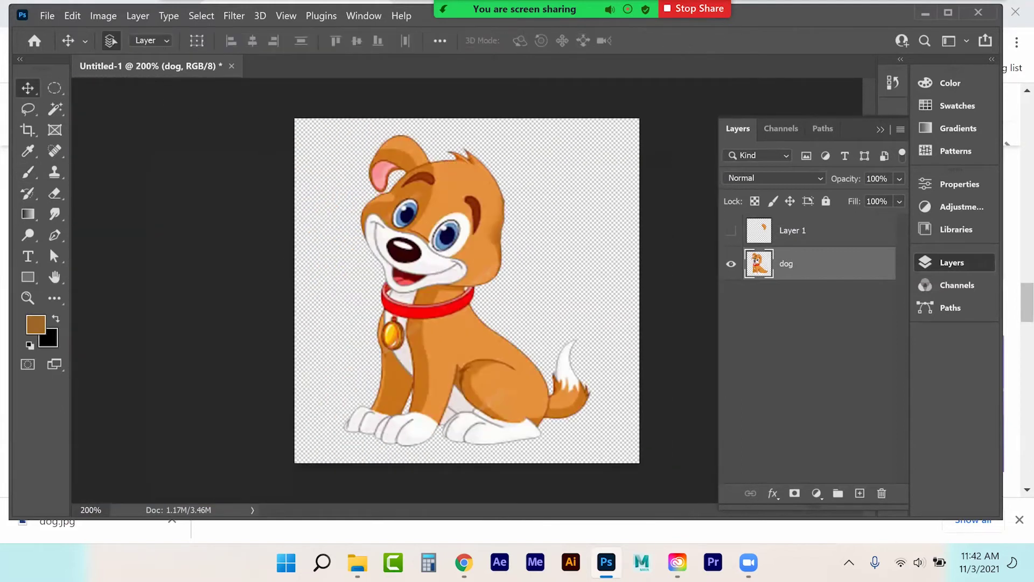
pyautogui.click(731, 230)
pyautogui.moveTo(538, 227)
pyautogui.mouseDown()
pyautogui.moveTo(558, 205)
pyautogui.moveTo(518, 232)
pyautogui.mouseUp()
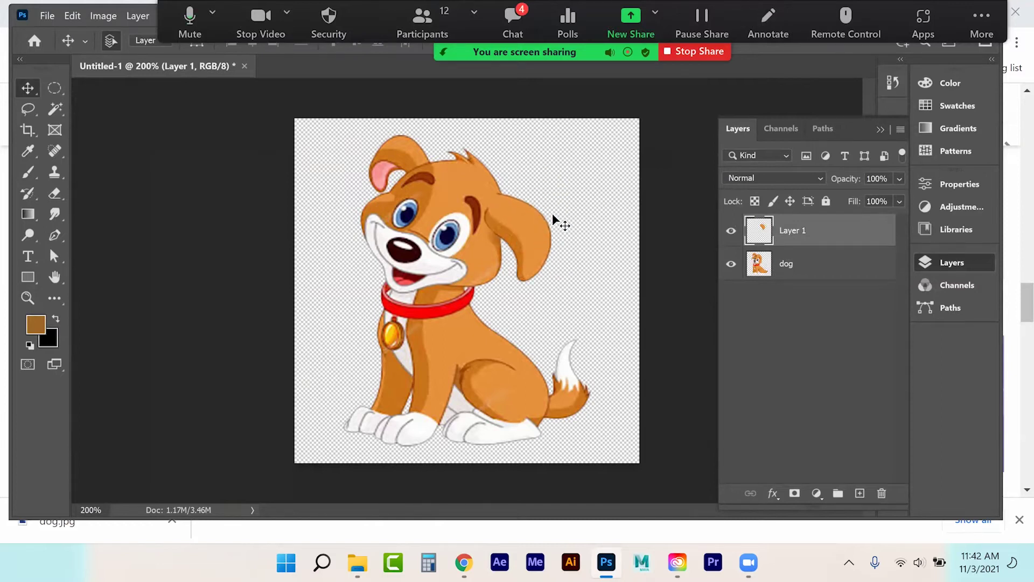
# Try rotating the separated ear with Free Transform and undo the rotation
pyautogui.hotkey('ctrl', 't')
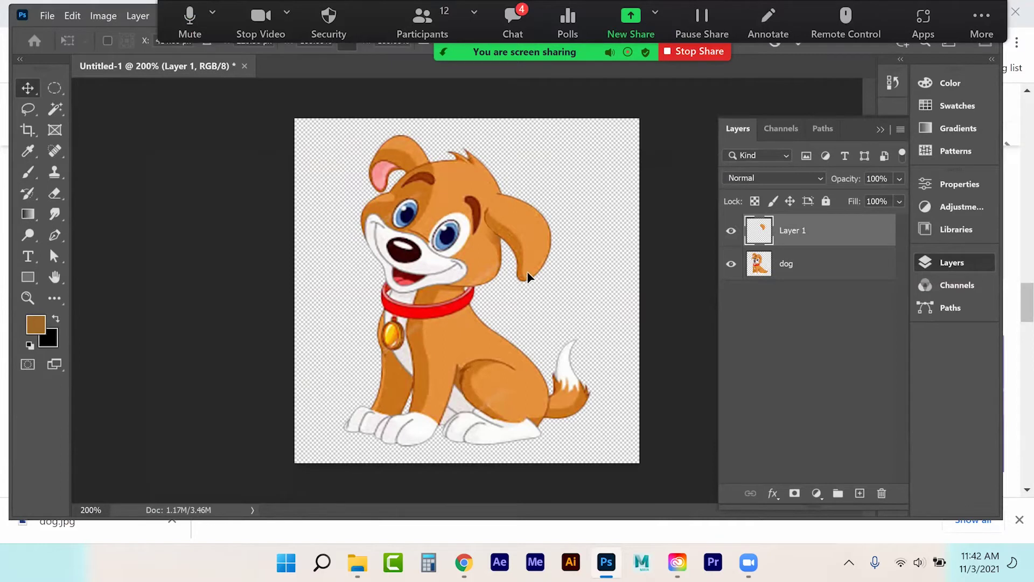
pyautogui.moveTo(573, 284); pyautogui.dragTo(563, 295)
pyautogui.hotkey('ctrl', 'z')
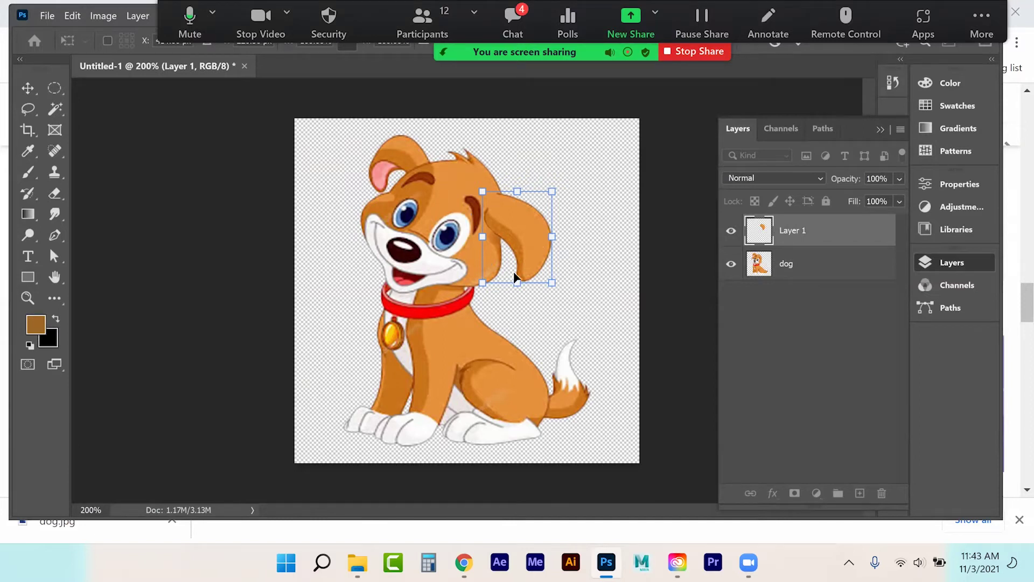
pyautogui.press('Return')
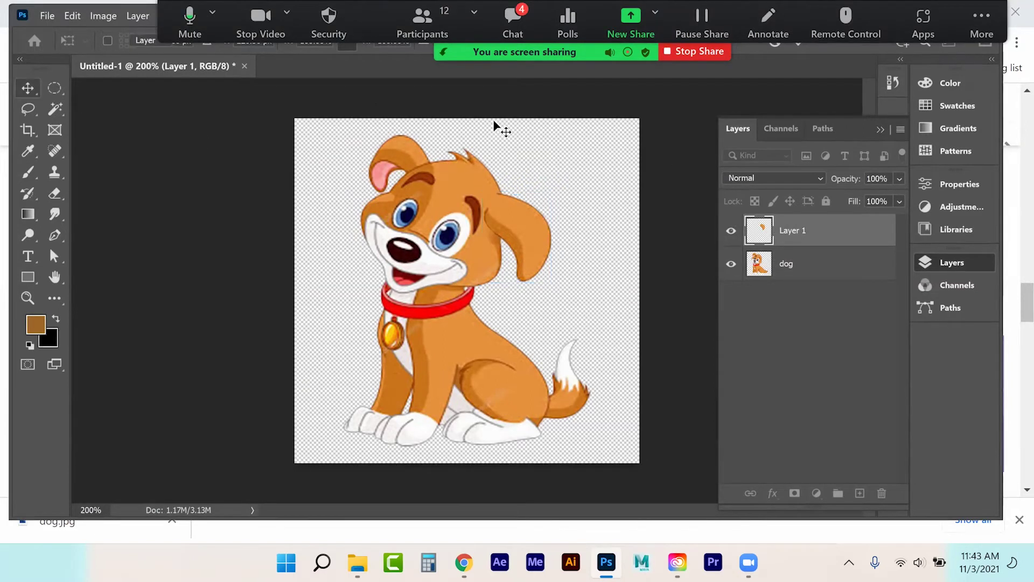
# Duplicate the separated ear layer twice, keeping the default copy names
pyautogui.click(900, 130)
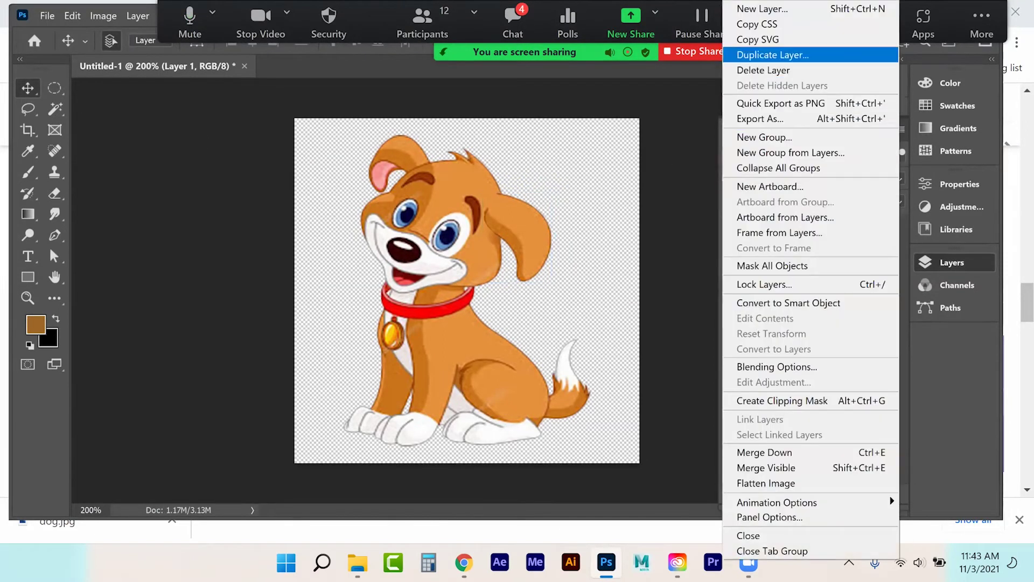
pyautogui.click(773, 54)
pyautogui.click(653, 143)
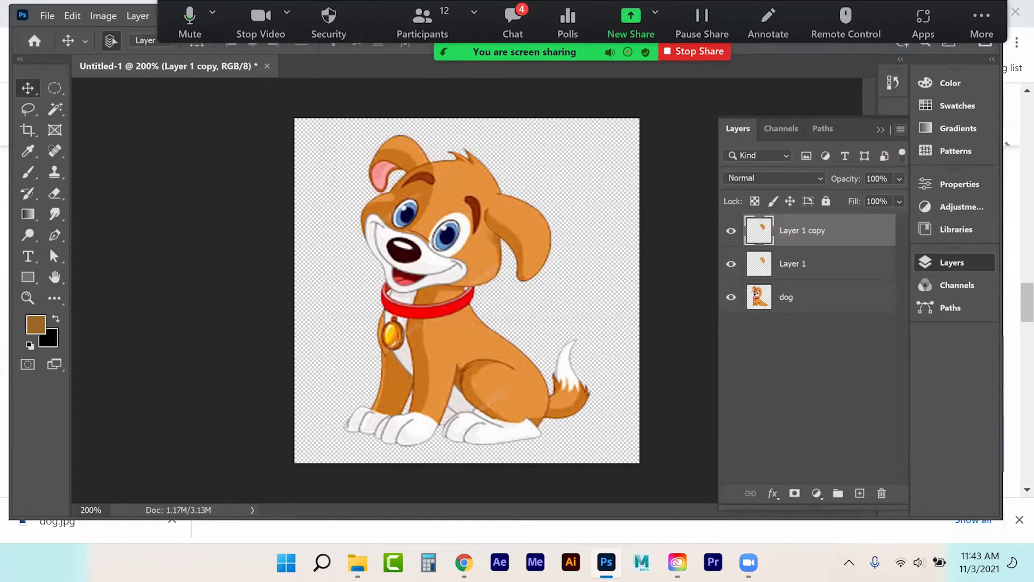
pyautogui.click(900, 129)
pyautogui.click(772, 54)
pyautogui.click(664, 147)
# Puppet Warp Layer 1 copy 2 with two pins at the ear's base, swing the tip up and outward, and apply the warp
pyautogui.click(71, 15)
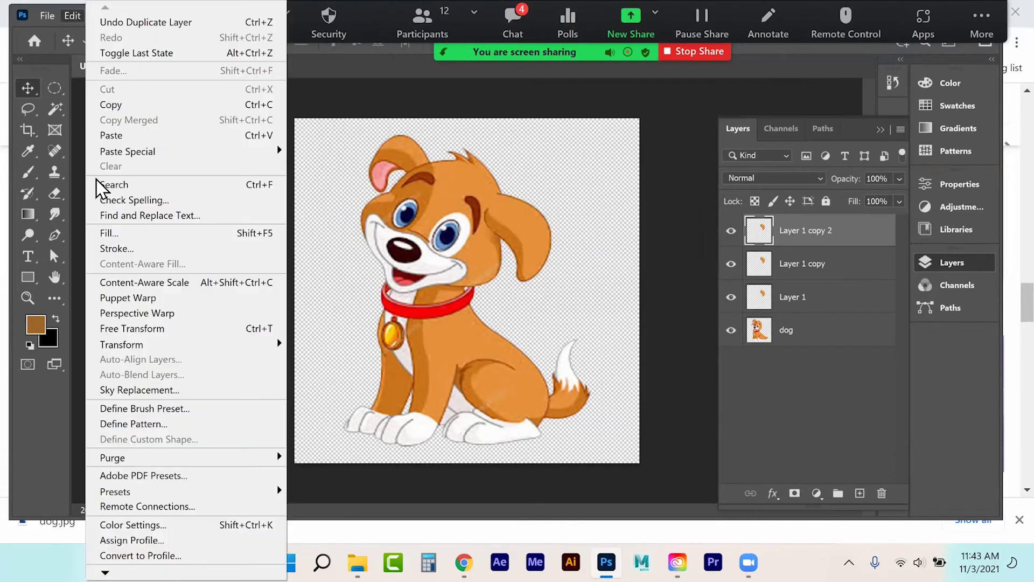
pyautogui.click(125, 298)
pyautogui.click(490, 218)
pyautogui.click(494, 199)
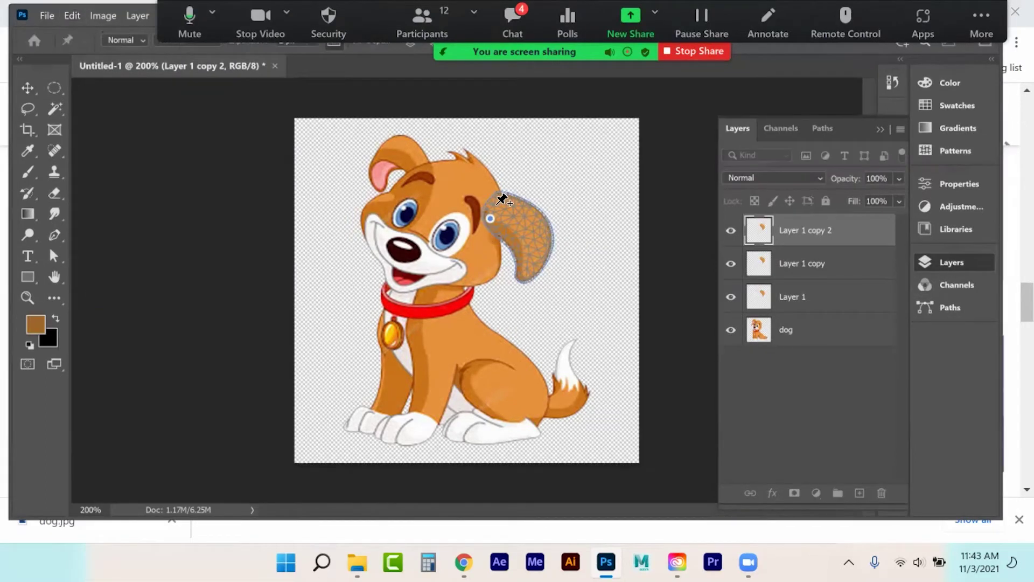
pyautogui.moveTo(532, 274); pyautogui.dragTo(577, 190)
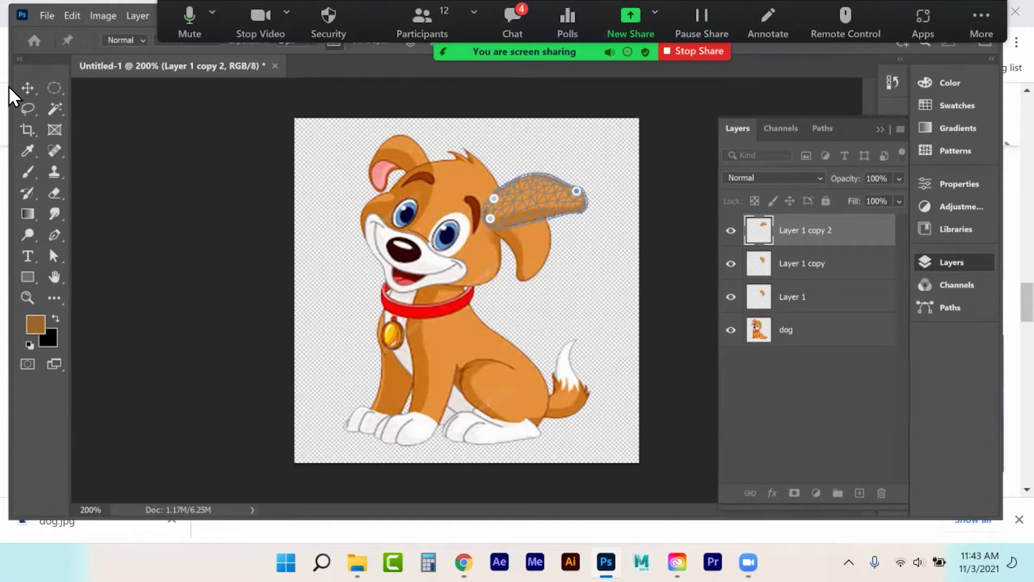
pyautogui.click(27, 86)
pyautogui.click(571, 261)
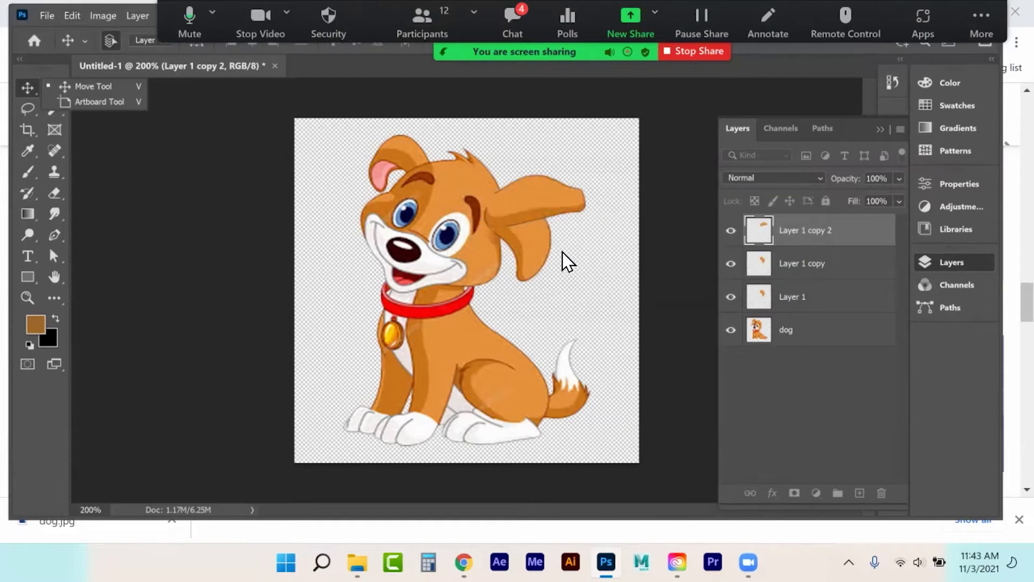
# Puppet Warp Layer 1 copy with pins at the ear's base, raise its tip midway between the other two ears, and apply the warp
pyautogui.click(802, 264)
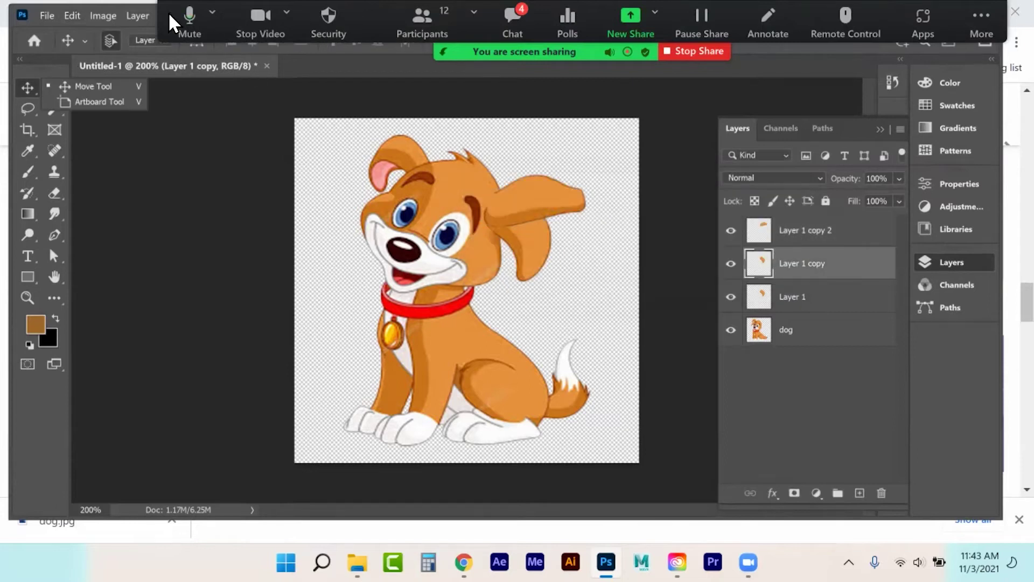
pyautogui.click(71, 16)
pyautogui.click(128, 295)
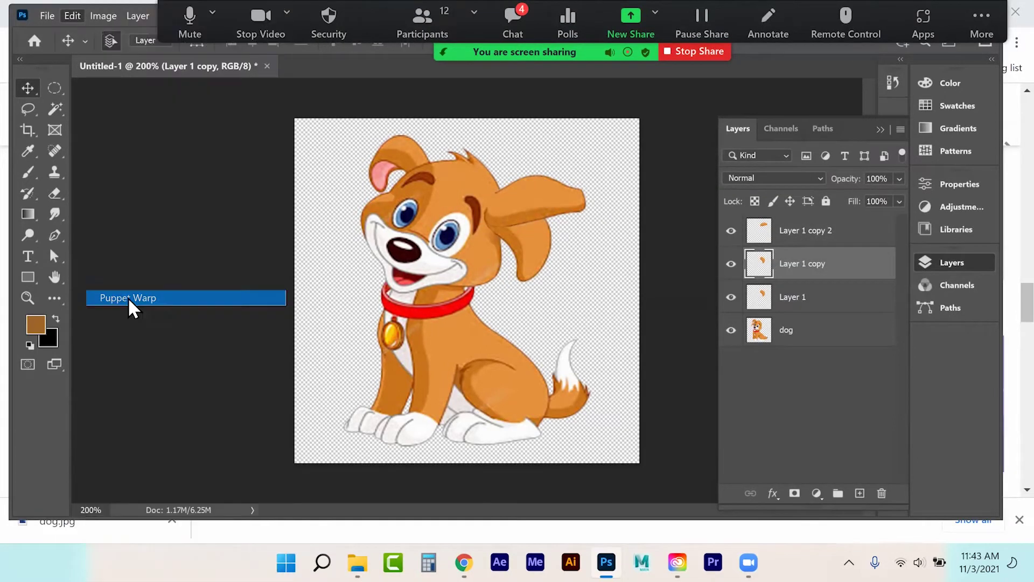
pyautogui.click(496, 201)
pyautogui.click(488, 217)
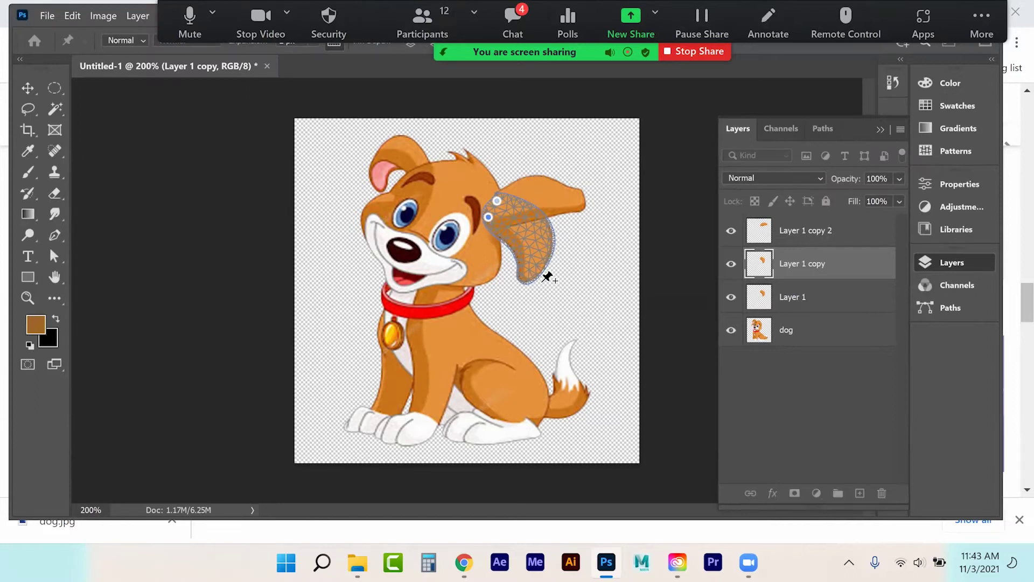
pyautogui.click(528, 234)
pyautogui.click(527, 274)
pyautogui.moveTo(527, 274); pyautogui.dragTo(583, 240)
pyautogui.click(27, 86)
pyautogui.click(525, 251)
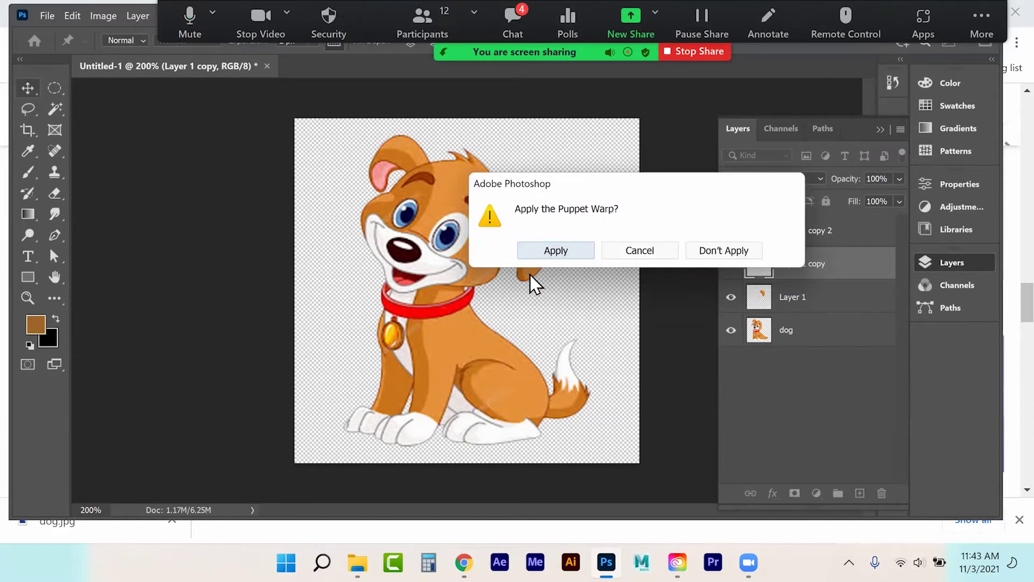
# Toggle the visibility of the ear copies to compare the ear poses
pyautogui.click(731, 230)
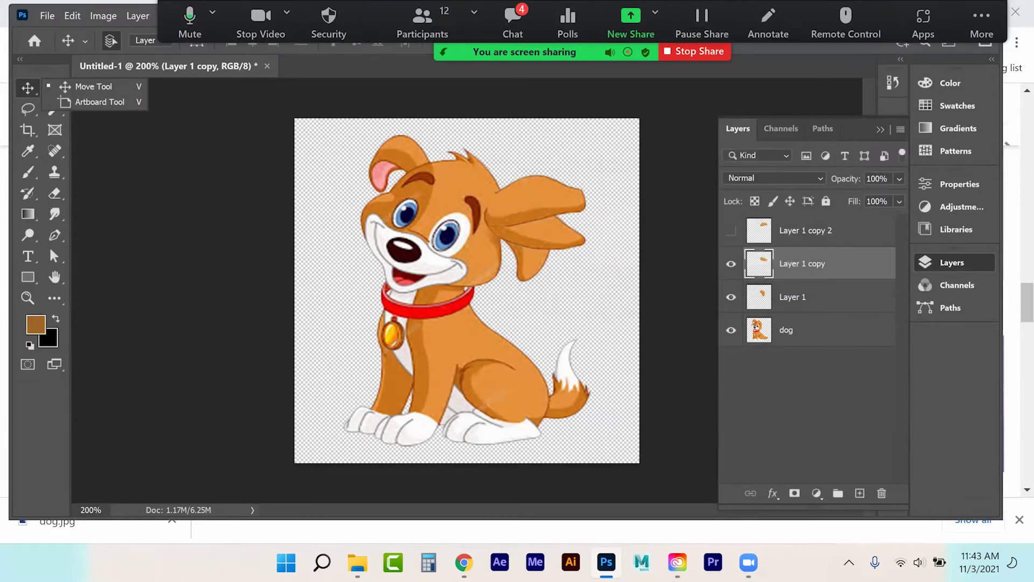
pyautogui.click(731, 297)
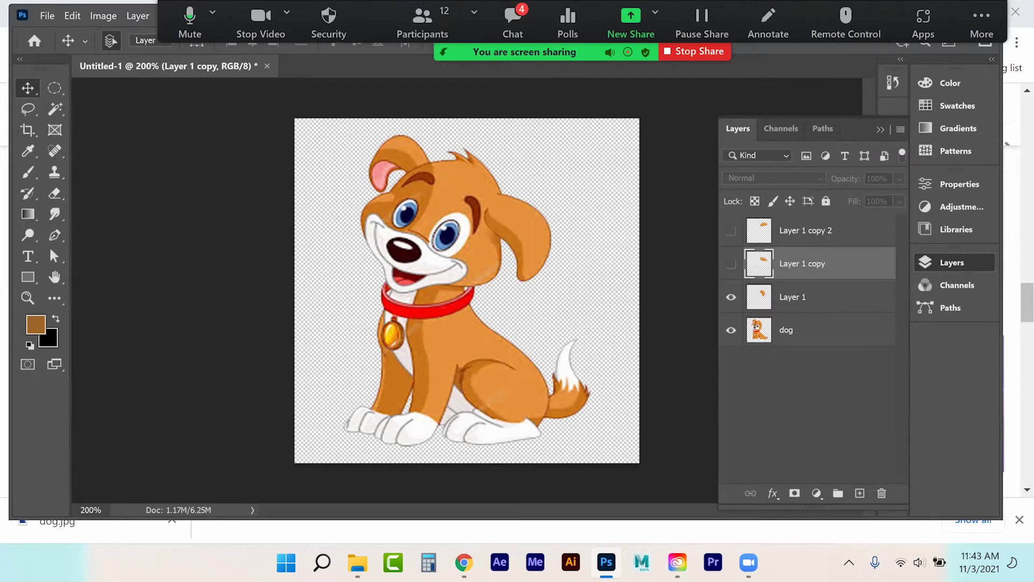
pyautogui.click(731, 263)
pyautogui.click(731, 231)
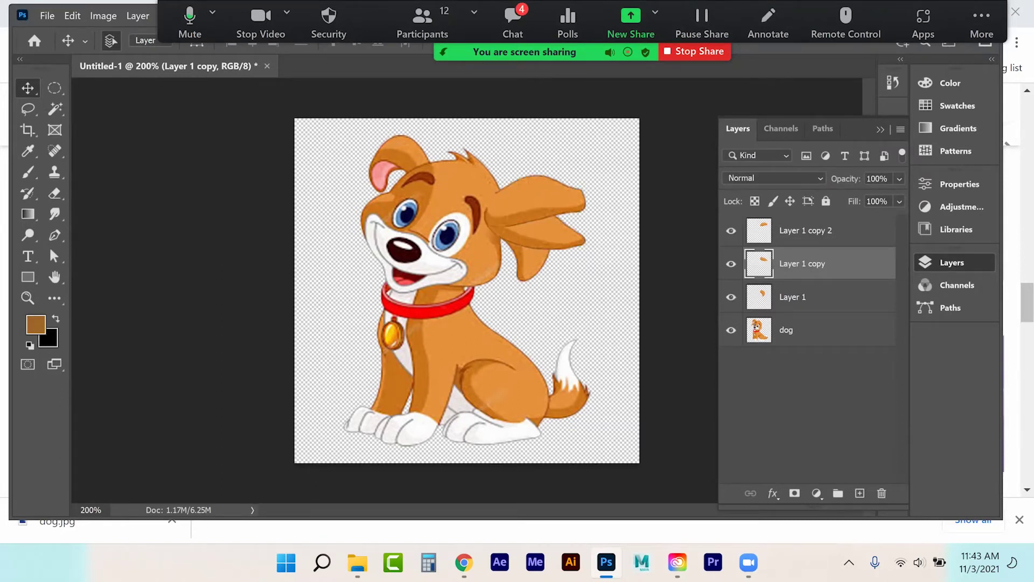
# Hide Layer 1 and both of its copies so only the dog layer shows
pyautogui.click(731, 230)
pyautogui.click(731, 263)
pyautogui.click(731, 297)
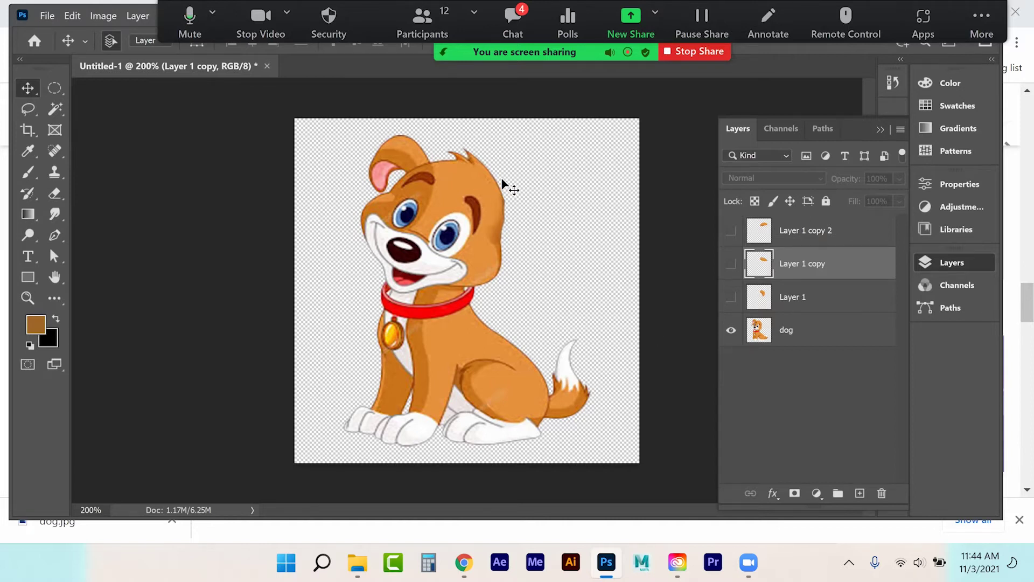
# Lasso the folded ear with the pink inside on the dog layer, copy it to a new layer, and place that layer beneath the dog
pyautogui.click(27, 298)
pyautogui.click(426, 180)
pyautogui.click(391, 166)
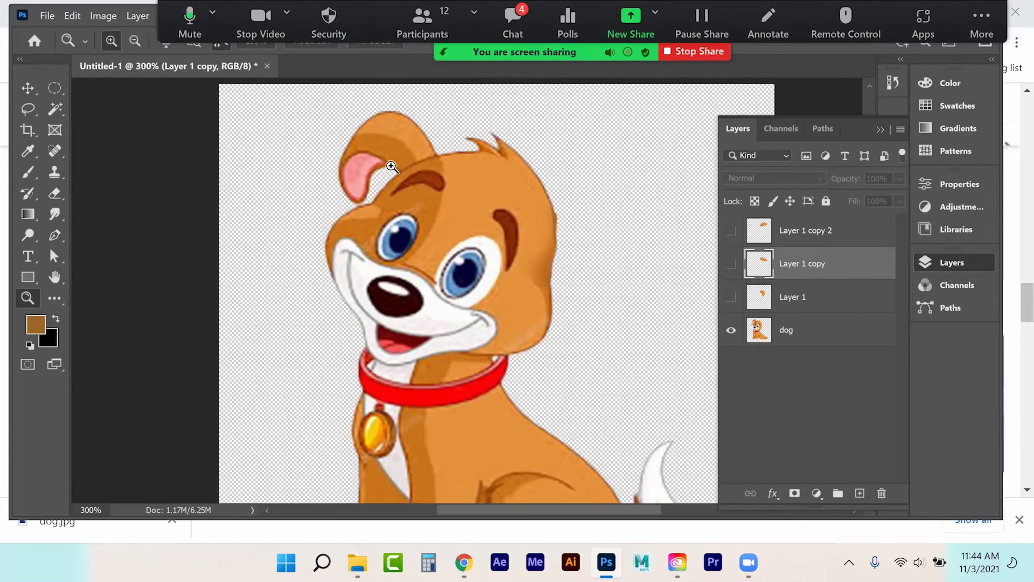
pyautogui.click(402, 149)
pyautogui.click(787, 330)
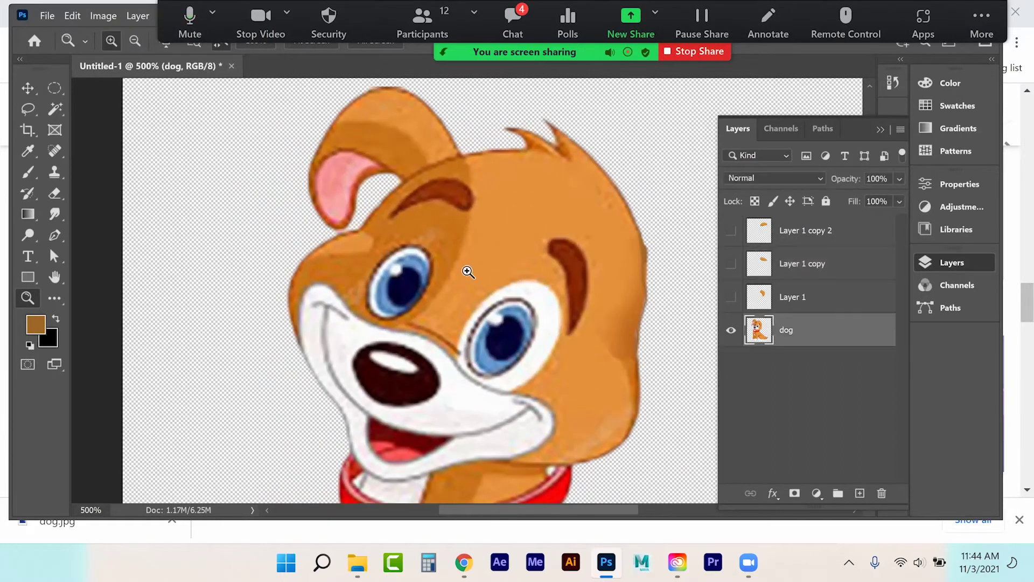
pyautogui.click(30, 108)
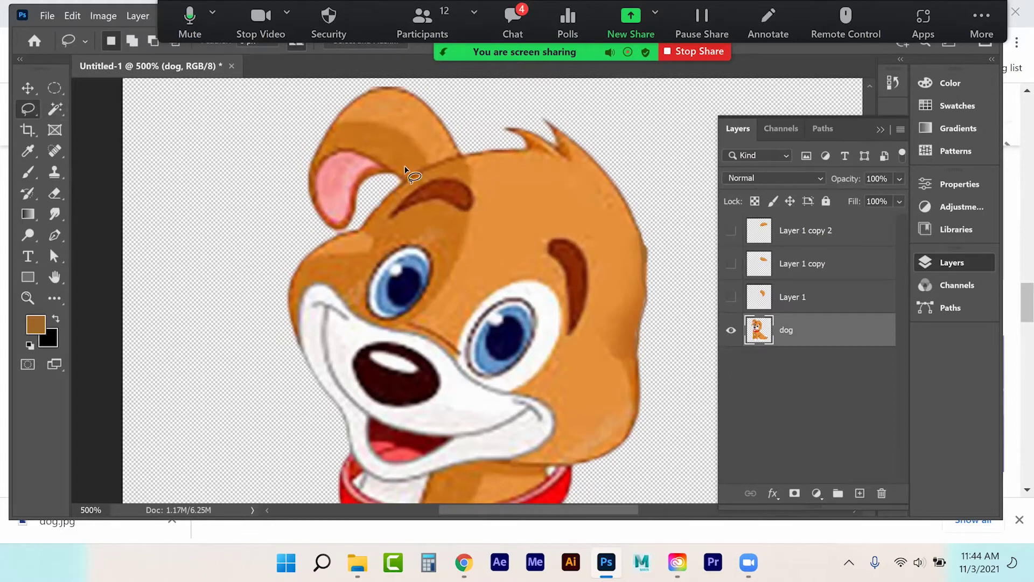
pyautogui.moveTo(356, 230); pyautogui.dragTo(303, 233)
pyautogui.moveTo(299, 130)
pyautogui.mouseDown()
pyautogui.moveTo(330, 81)
pyautogui.moveTo(466, 132)
pyautogui.moveTo(469, 156)
pyautogui.moveTo(423, 189)
pyautogui.moveTo(399, 190)
pyautogui.mouseUp()
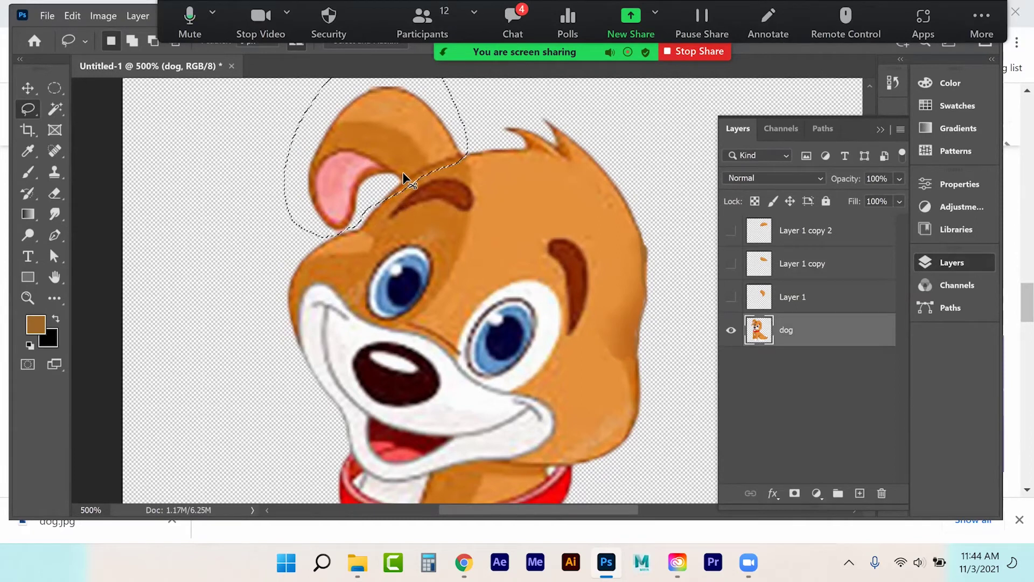
pyautogui.hotkey('ctrl', 'j')
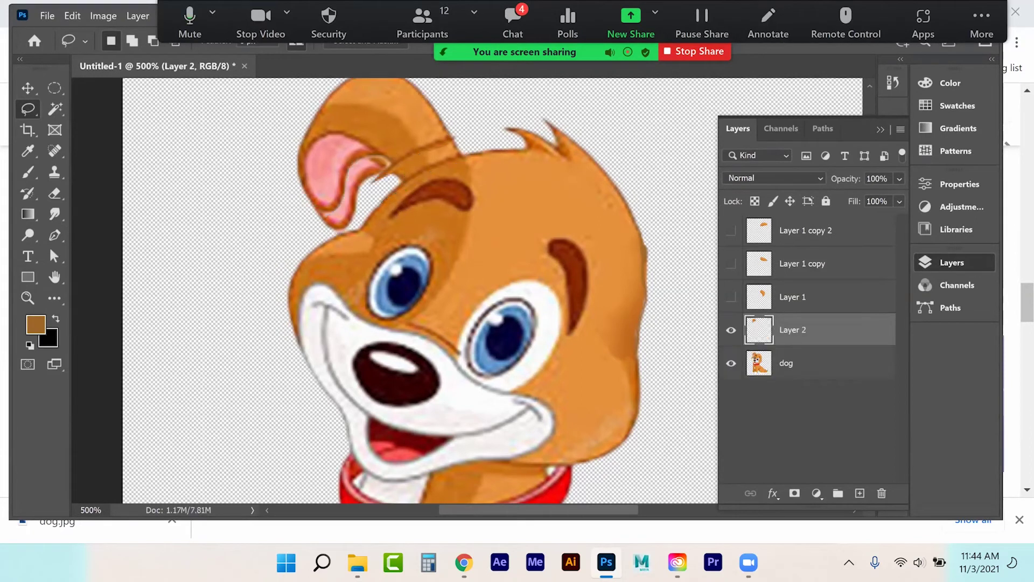
pyautogui.moveTo(808, 329); pyautogui.dragTo(808, 386)
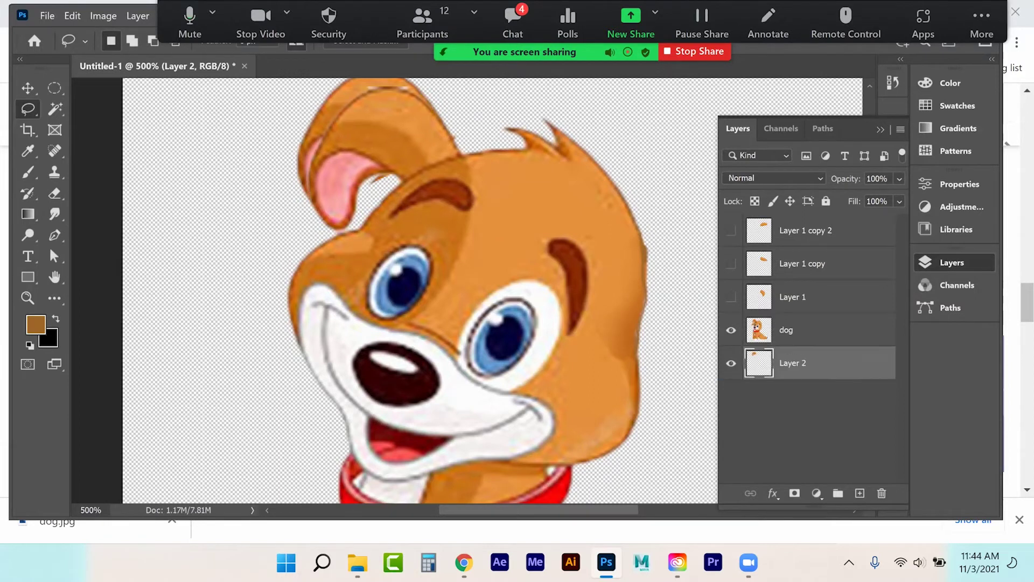
# Lasso the original folded ear on the dog layer, delete it, and clear the selection
pyautogui.click(803, 329)
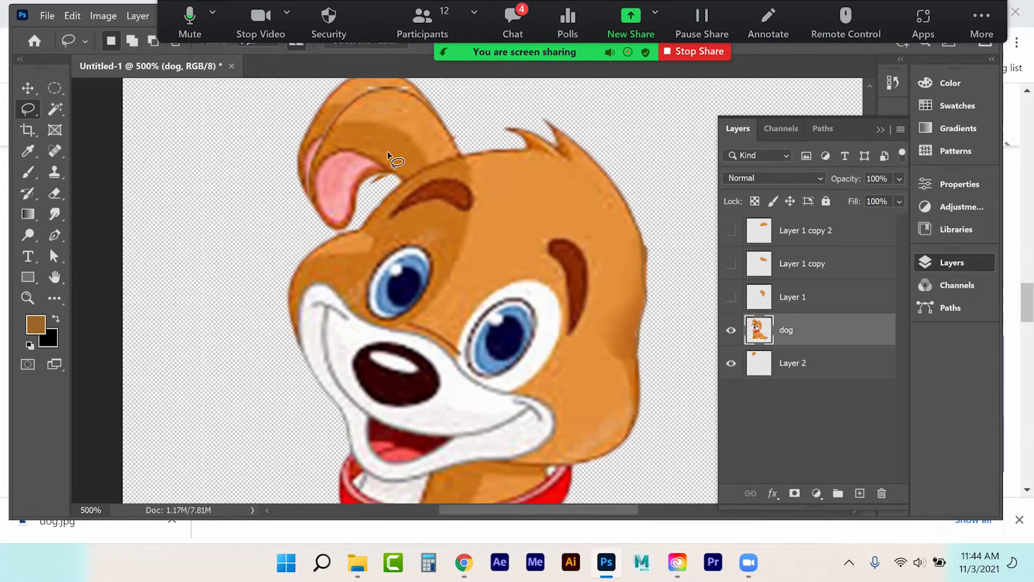
pyautogui.moveTo(386, 183)
pyautogui.mouseDown()
pyautogui.moveTo(427, 149)
pyautogui.moveTo(451, 97)
pyautogui.moveTo(400, 70)
pyautogui.moveTo(264, 134)
pyautogui.moveTo(280, 203)
pyautogui.moveTo(312, 232)
pyautogui.moveTo(357, 221)
pyautogui.mouseUp()
pyautogui.press('Delete')
pyautogui.moveTo(337, 176); pyautogui.dragTo(339, 180)
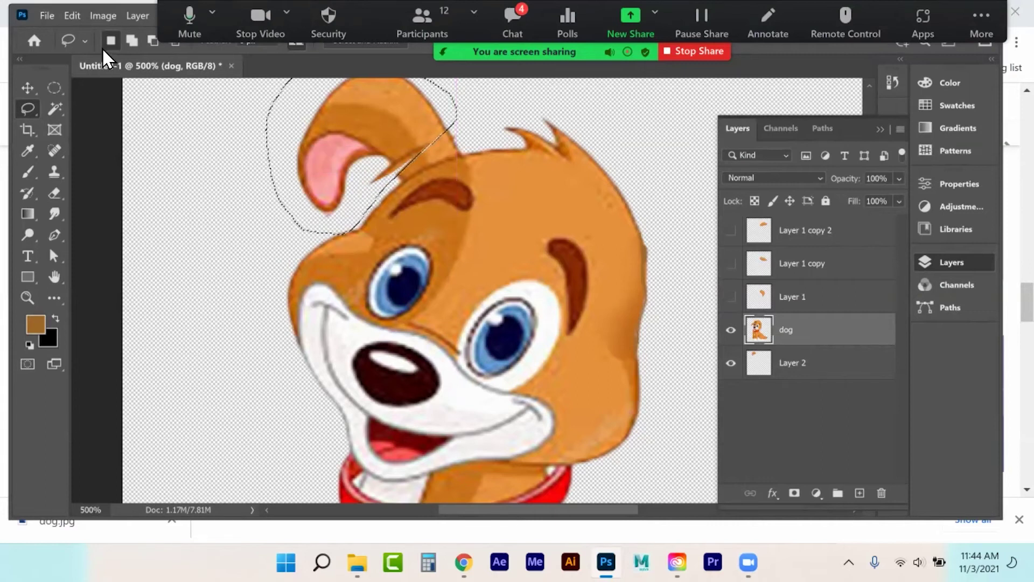
pyautogui.click(161, 125)
# Hide Layer 2 and erase the leftover ear piece from the top of the dog's head with a 15 px eraser
pyautogui.click(731, 362)
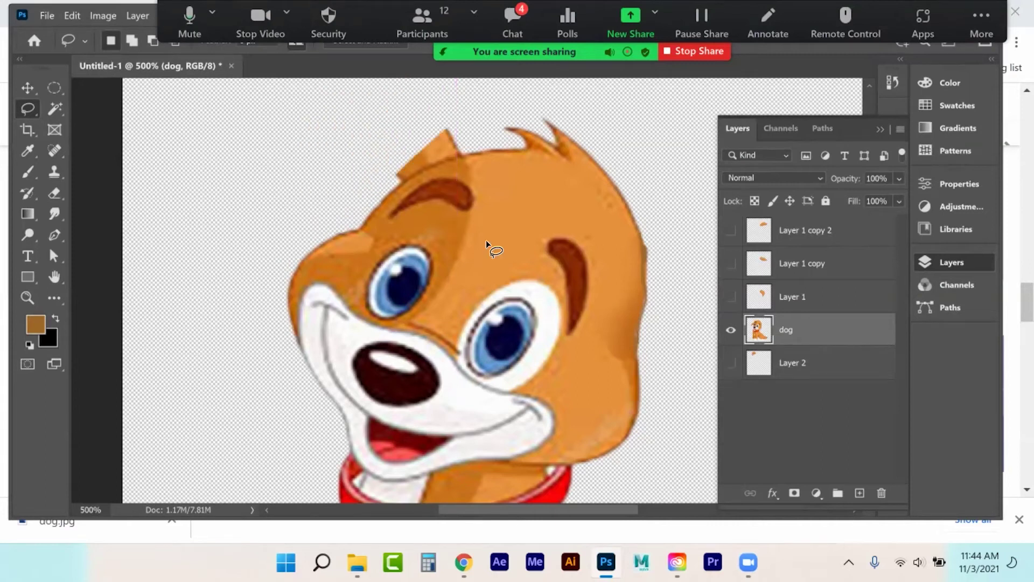
pyautogui.click(55, 192)
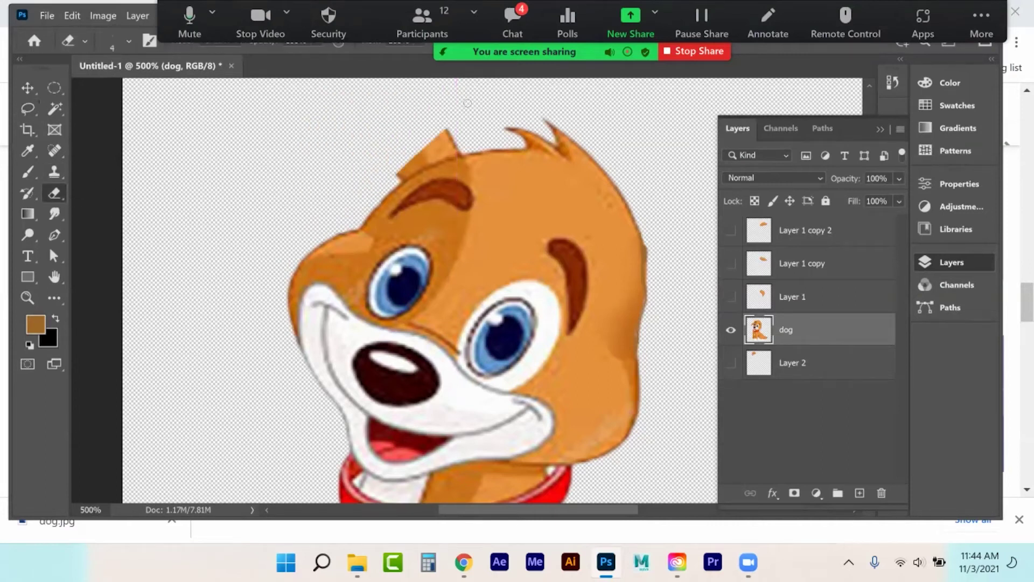
pyautogui.click(112, 43)
pyautogui.moveTo(115, 90); pyautogui.dragTo(122, 92)
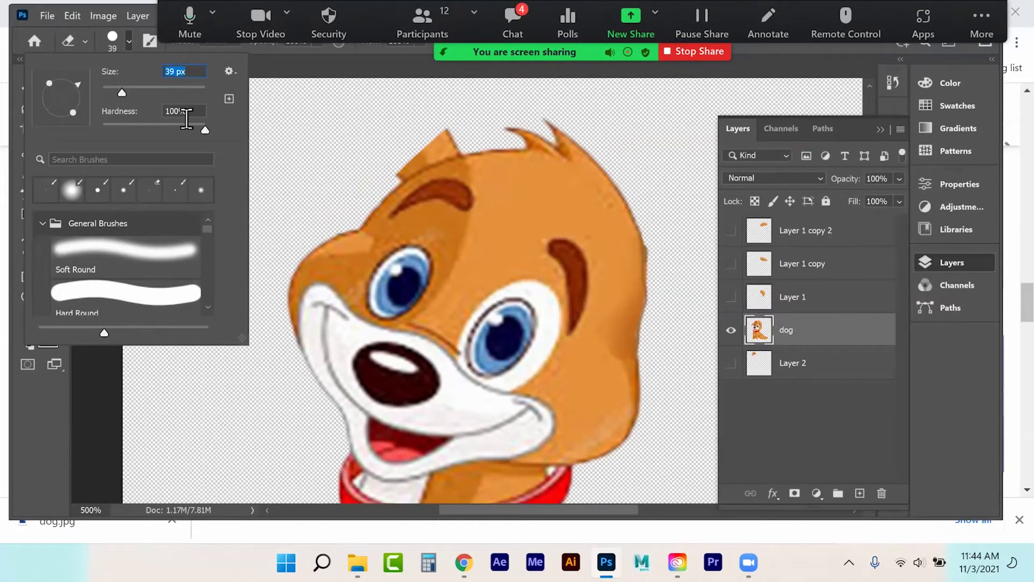
pyautogui.click(192, 129)
pyautogui.moveTo(196, 127); pyautogui.dragTo(199, 127)
pyautogui.moveTo(427, 135)
pyautogui.mouseDown()
pyautogui.moveTo(448, 131)
pyautogui.moveTo(402, 157)
pyautogui.moveTo(393, 181)
pyautogui.moveTo(443, 147)
pyautogui.moveTo(452, 146)
pyautogui.moveTo(422, 161)
pyautogui.moveTo(455, 148)
pyautogui.moveTo(416, 171)
pyautogui.moveTo(473, 144)
pyautogui.mouseUp()
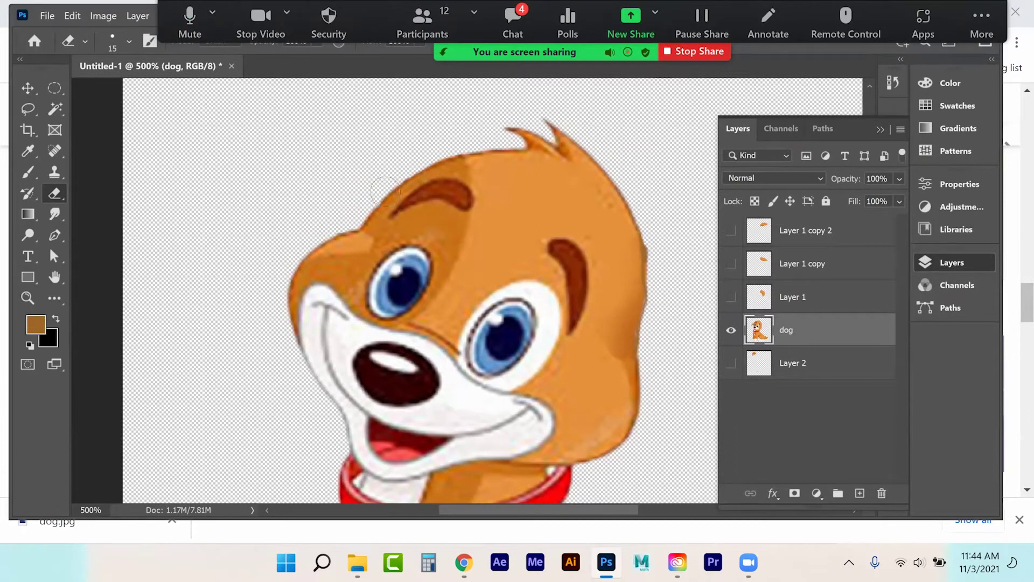
# Show Layer 2 again and move the folded ear against the head so its base tucks behind the dog layer
pyautogui.press('v')
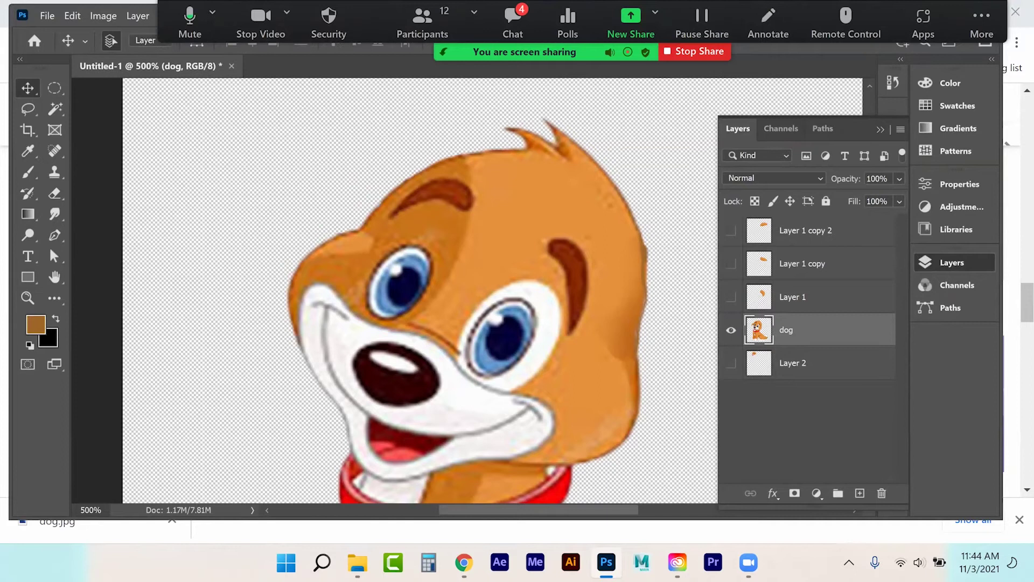
pyautogui.click(731, 363)
pyautogui.click(731, 329)
pyautogui.click(731, 329)
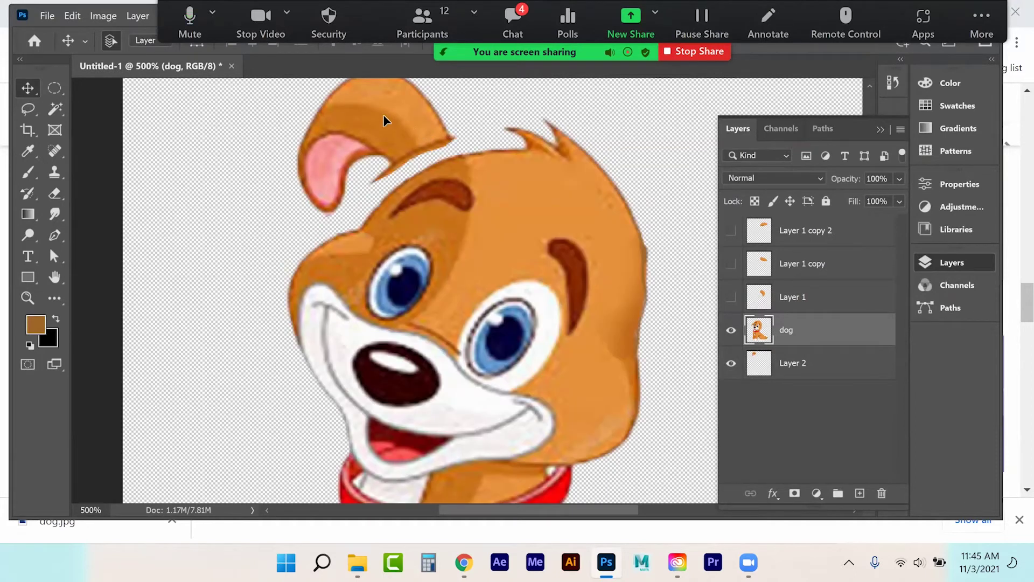
pyautogui.moveTo(383, 115); pyautogui.dragTo(390, 123)
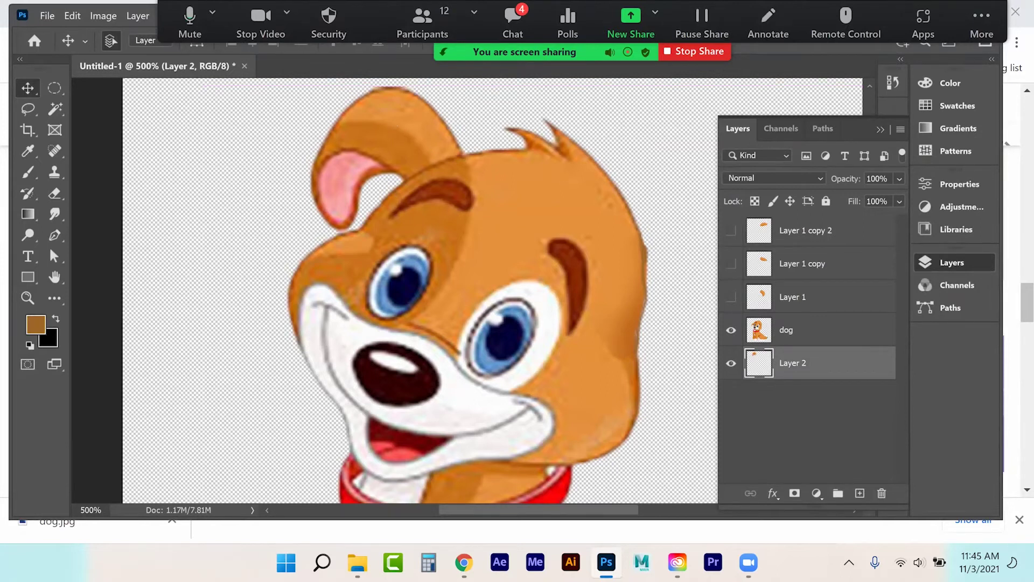
# Hide the dog layer and erase the thin pointed sliver along the base of the ear on Layer 2
pyautogui.click(731, 329)
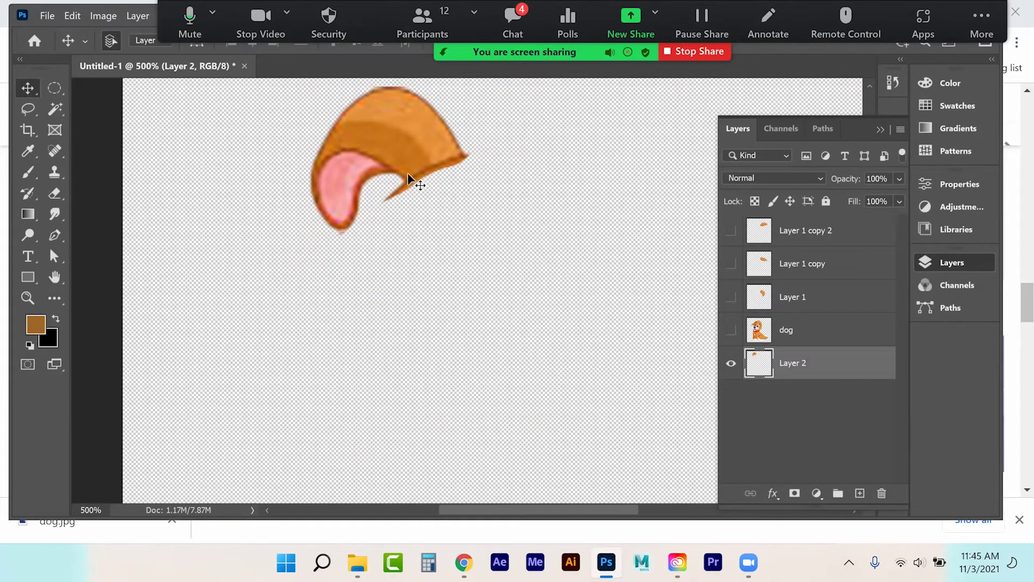
pyautogui.press('e')
pyautogui.moveTo(388, 205)
pyautogui.mouseDown()
pyautogui.moveTo(397, 212)
pyautogui.moveTo(406, 198)
pyautogui.moveTo(437, 195)
pyautogui.mouseUp()
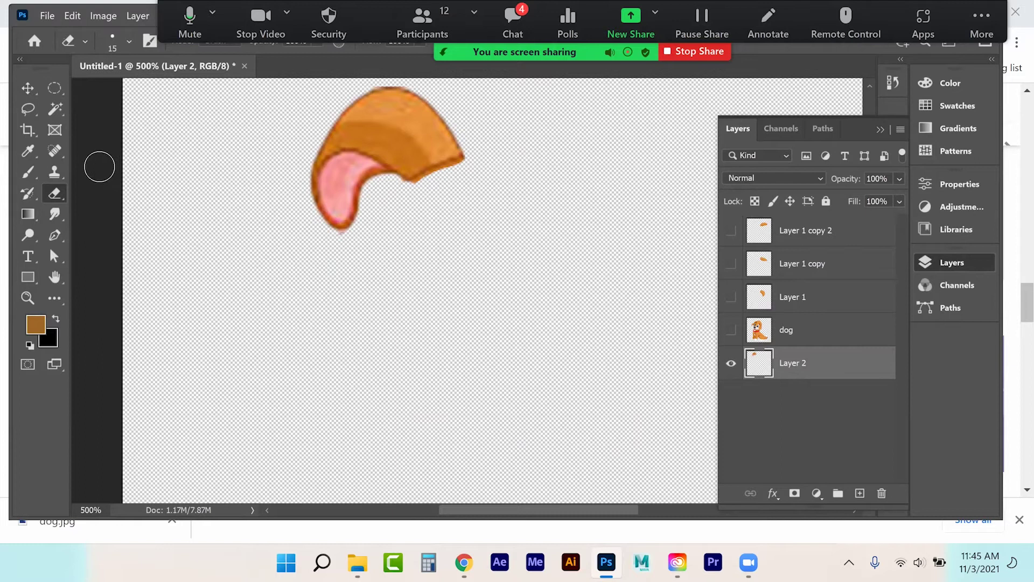
# Extend the base of the ear on Layer 2 with a 32 px Clone Stamp sampled from the ear's own fur, and show the dog again
pyautogui.click(54, 170)
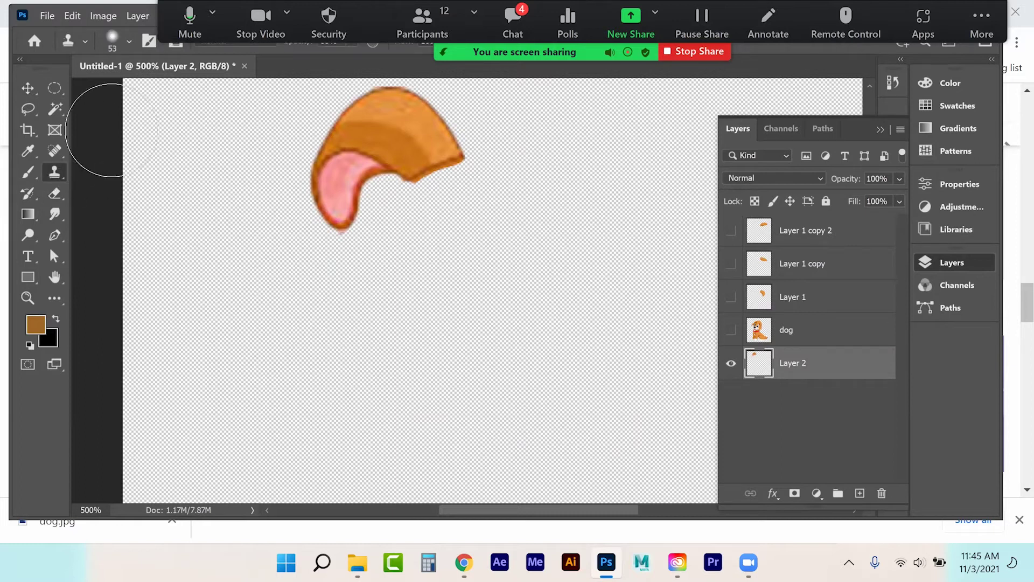
pyautogui.click(113, 43)
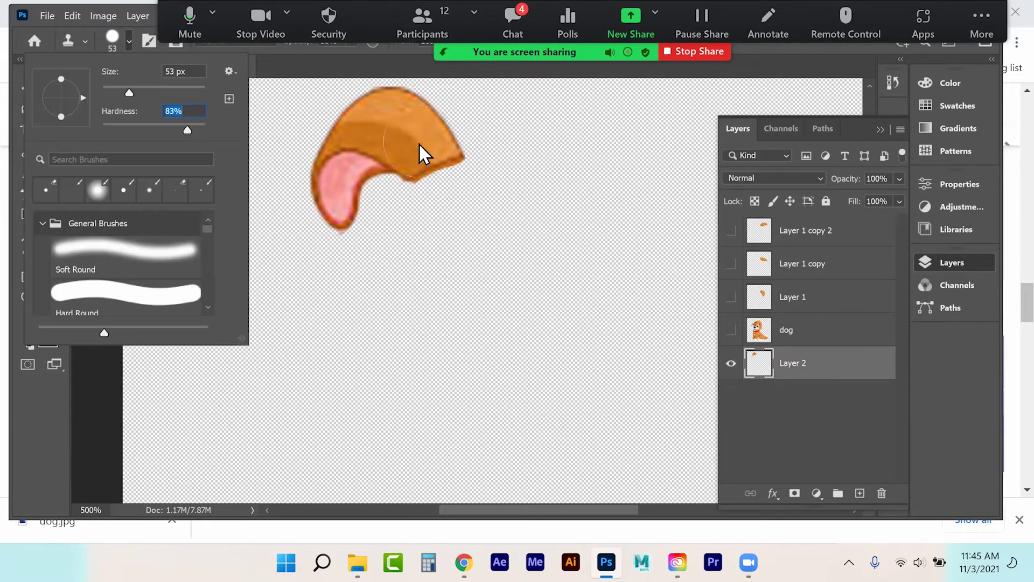
pyautogui.moveTo(124, 92); pyautogui.dragTo(117, 93)
pyautogui.keyDown('alt'); pyautogui.click(417, 154); pyautogui.keyUp('alt')
pyautogui.moveTo(431, 169)
pyautogui.mouseDown()
pyautogui.moveTo(444, 188)
pyautogui.moveTo(456, 184)
pyautogui.mouseUp()
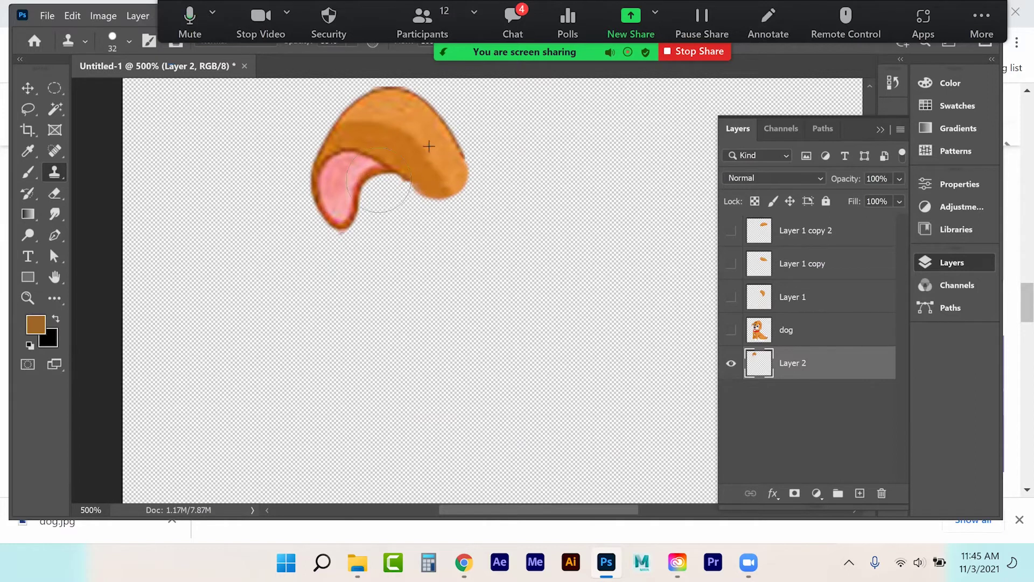
pyautogui.click(30, 89)
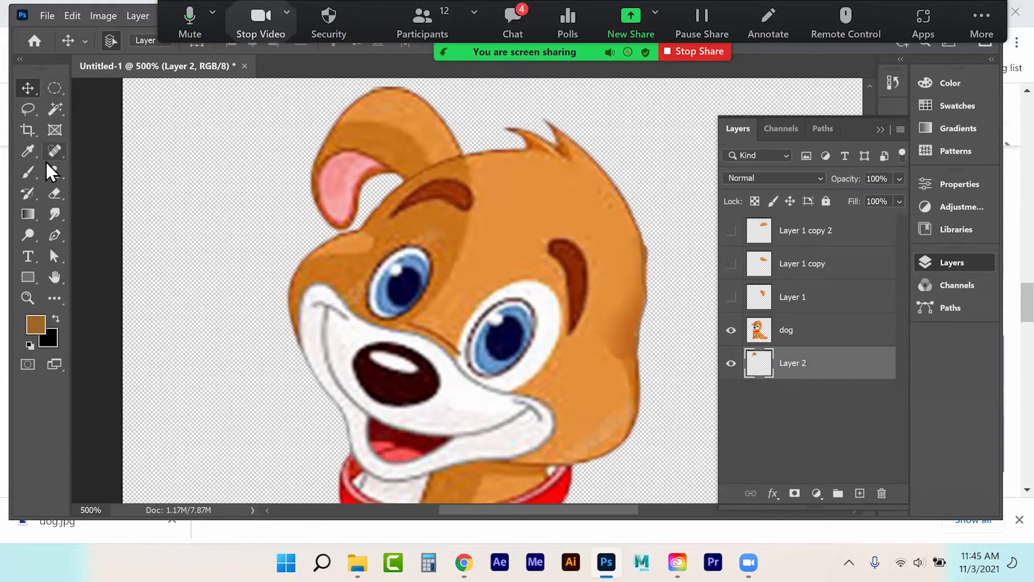
# Add a new layer above Layer 1 copy 2 and lasso around the dog's smaller eye
pyautogui.click(36, 113)
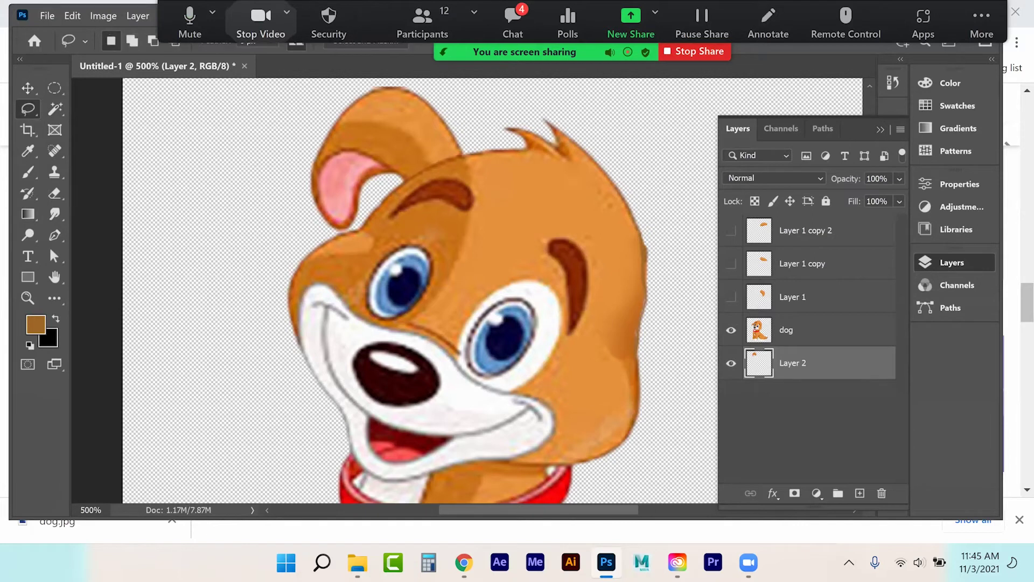
pyautogui.click(806, 230)
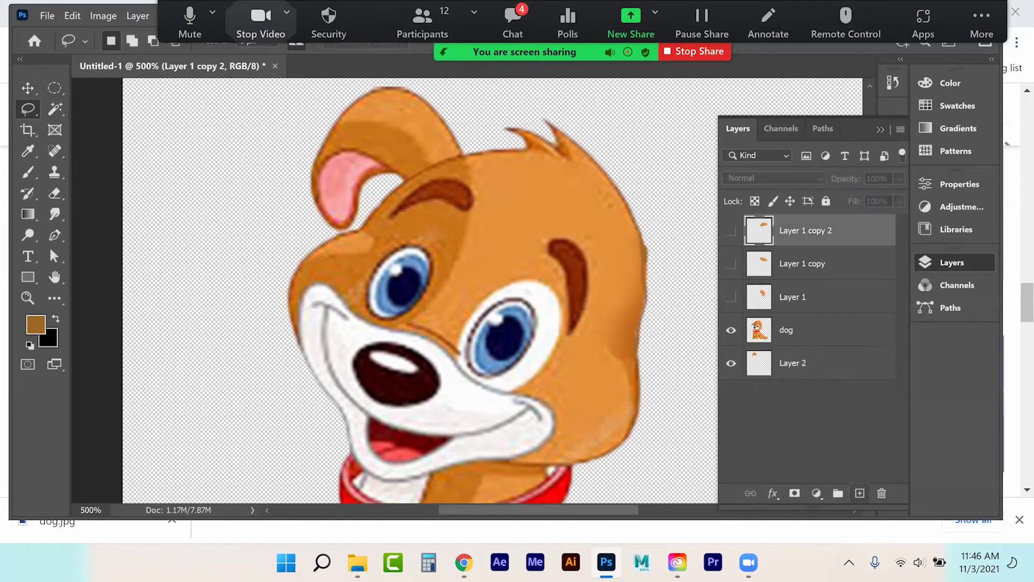
pyautogui.click(860, 492)
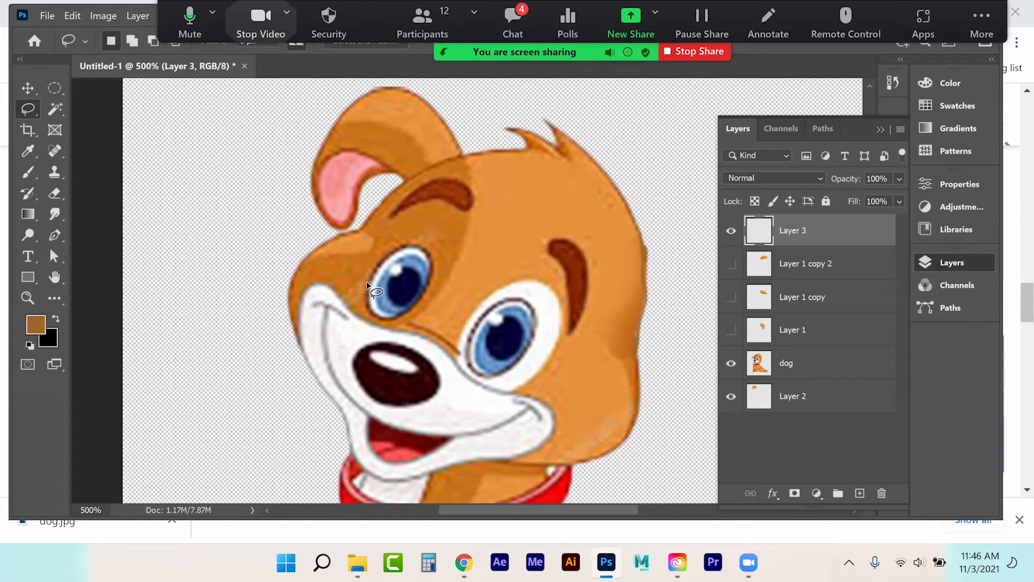
pyautogui.moveTo(398, 257)
pyautogui.mouseDown()
pyautogui.moveTo(371, 306)
pyautogui.moveTo(380, 319)
pyautogui.moveTo(411, 313)
pyautogui.moveTo(437, 281)
pyautogui.mouseUp()
pyautogui.moveTo(414, 245); pyautogui.dragTo(417, 246)
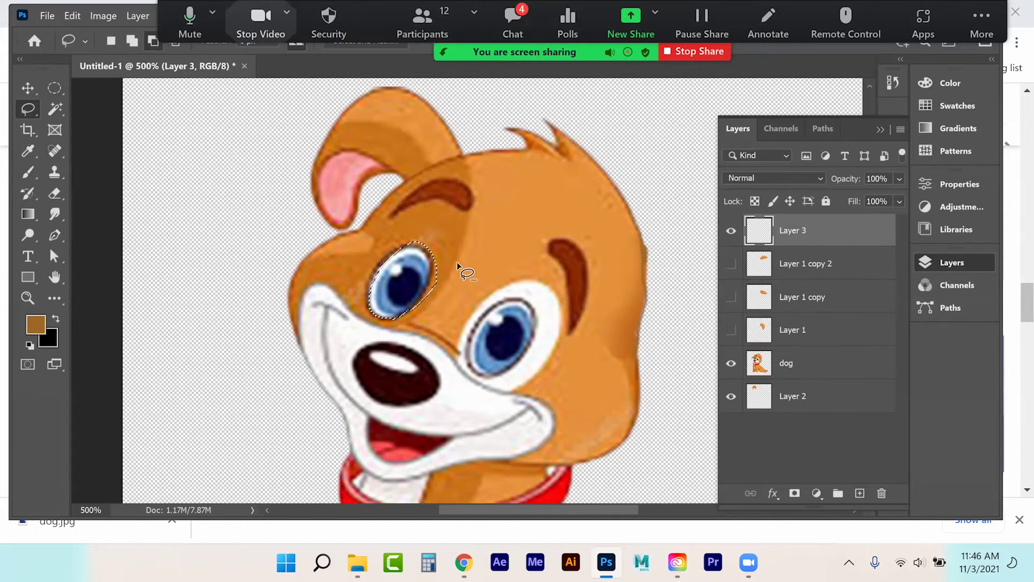
pyautogui.press('shift')
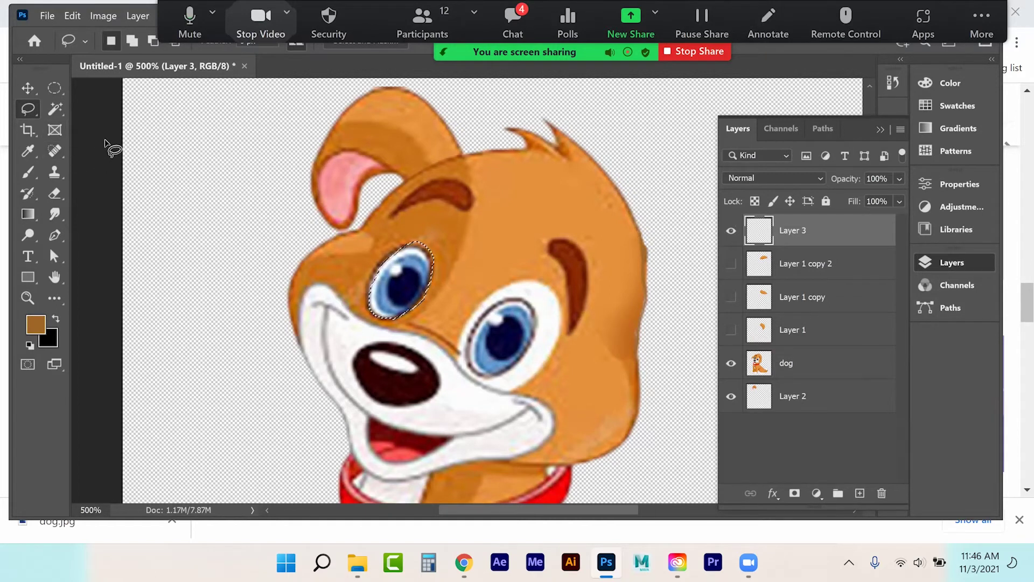
# Add the white and iris areas of the dog's larger eye to the selection with the Magic Wand on the dog layer
pyautogui.click(55, 109)
pyautogui.press('shift')
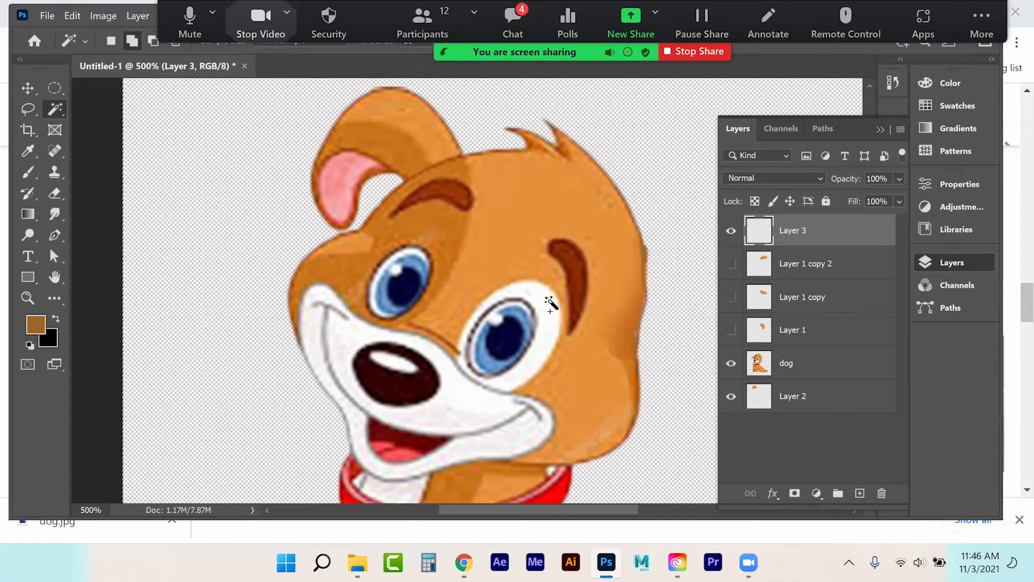
pyautogui.hotkey('ctrl', 'z')
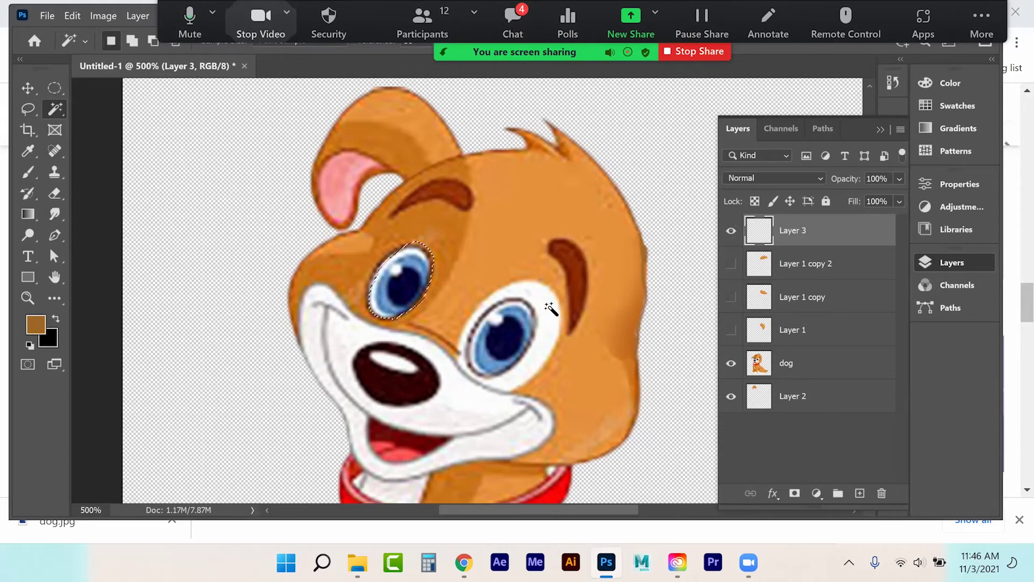
pyautogui.click(804, 364)
pyautogui.keyDown('shift'); pyautogui.click(545, 300); pyautogui.keyUp('shift')
pyautogui.keyDown('shift'); pyautogui.click(485, 364); pyautogui.keyUp('shift')
pyautogui.keyDown('shift'); pyautogui.click(482, 360); pyautogui.keyUp('shift')
pyautogui.click(518, 313)
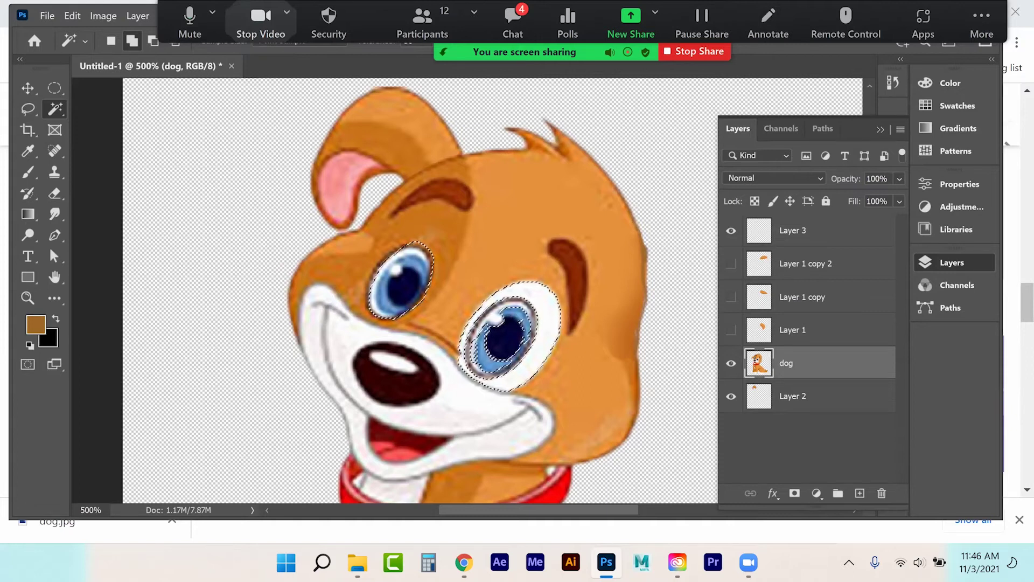
# Activate Layer 3 and lasso the missed areas inside the larger eye to make its selection a solid oval
pyautogui.click(793, 230)
pyautogui.click(29, 107)
pyautogui.moveTo(522, 290)
pyautogui.mouseDown()
pyautogui.moveTo(474, 334)
pyautogui.moveTo(467, 356)
pyautogui.moveTo(476, 379)
pyautogui.moveTo(503, 384)
pyautogui.moveTo(527, 362)
pyautogui.moveTo(548, 305)
pyautogui.mouseUp()
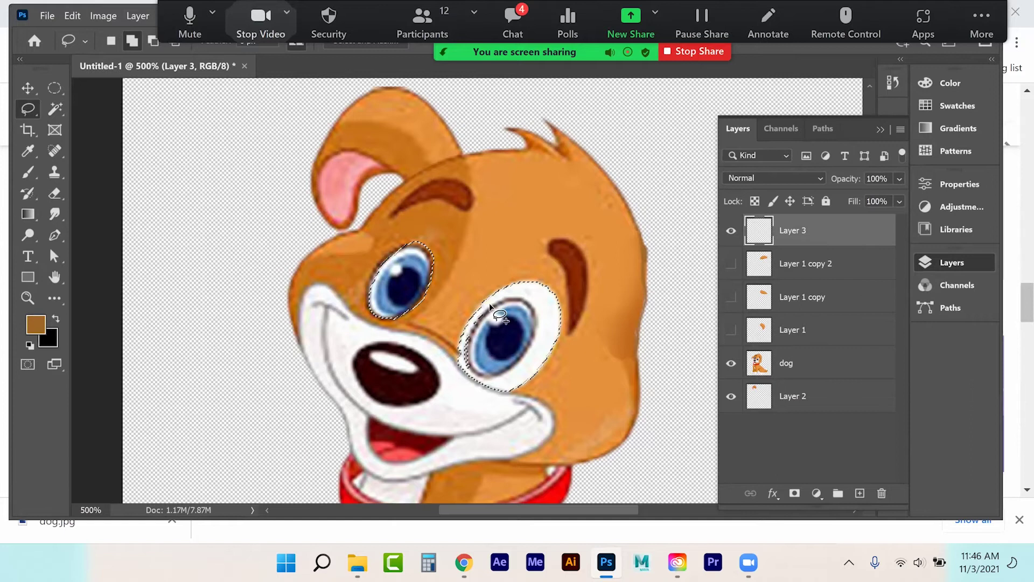
pyautogui.moveTo(470, 335)
pyautogui.mouseDown()
pyautogui.moveTo(467, 362)
pyautogui.moveTo(482, 385)
pyautogui.moveTo(511, 369)
pyautogui.moveTo(505, 354)
pyautogui.moveTo(461, 356)
pyautogui.moveTo(484, 353)
pyautogui.mouseUp()
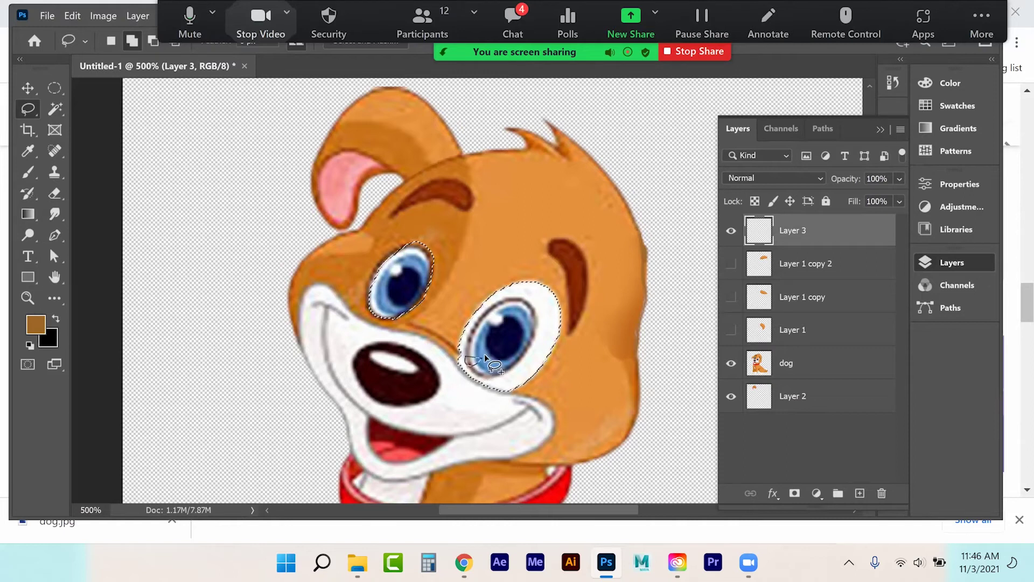
# Sample the darker orange fur below the eyebrow and fill both eye selections with it on Layer 3 using the Paint Bucket
pyautogui.click(28, 151)
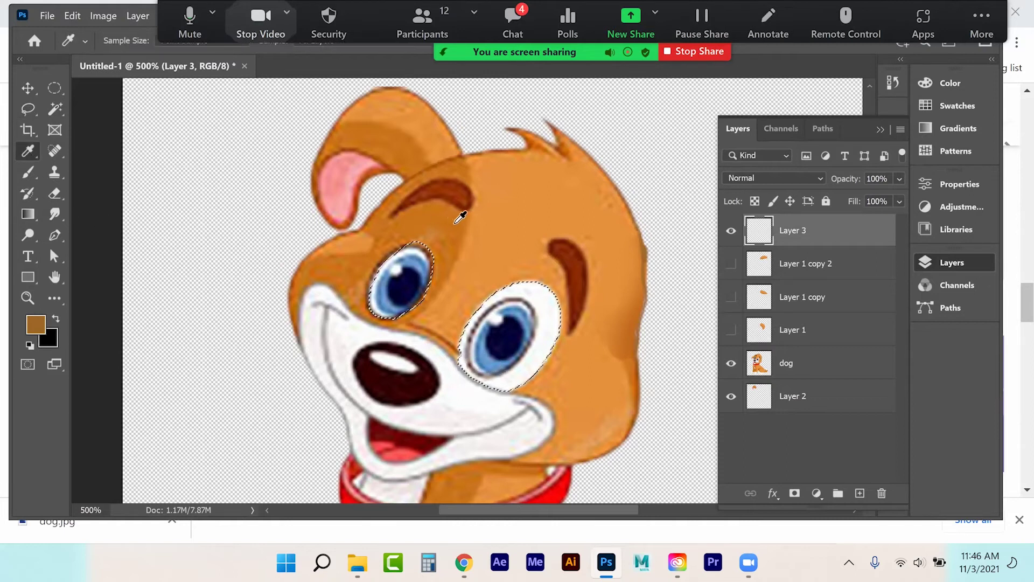
pyautogui.click(457, 214)
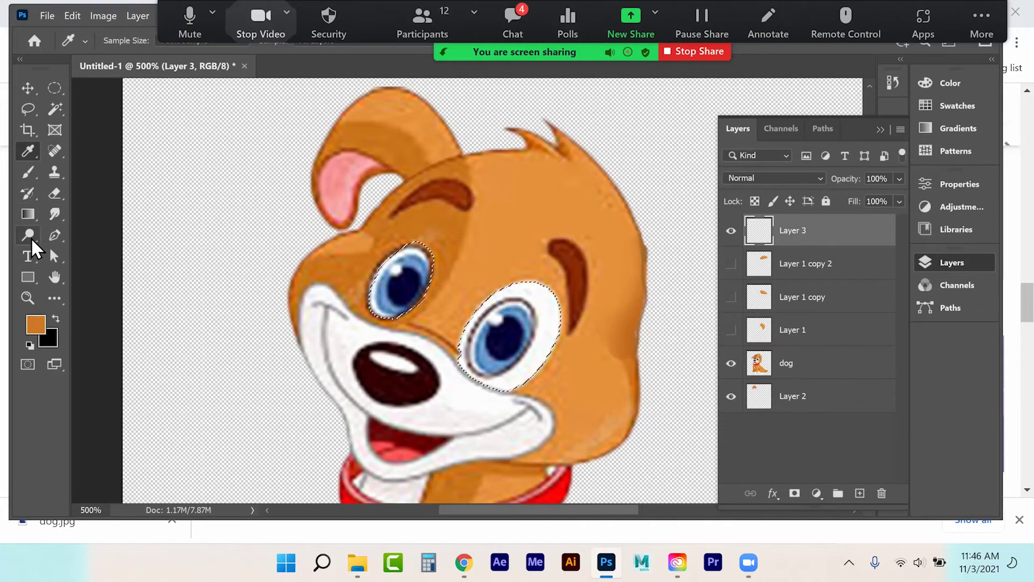
pyautogui.click(34, 215)
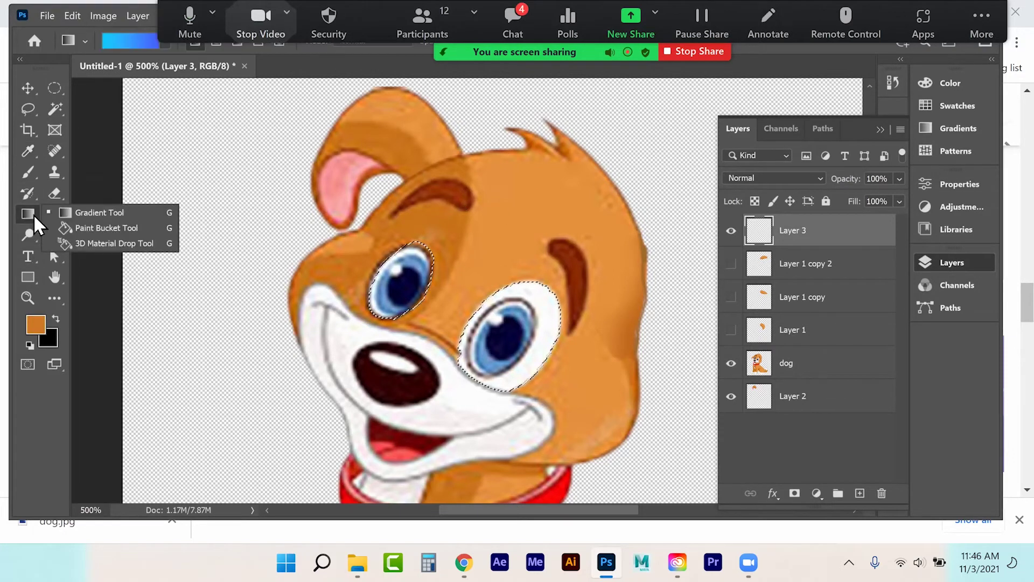
pyautogui.click(94, 228)
pyautogui.click(392, 290)
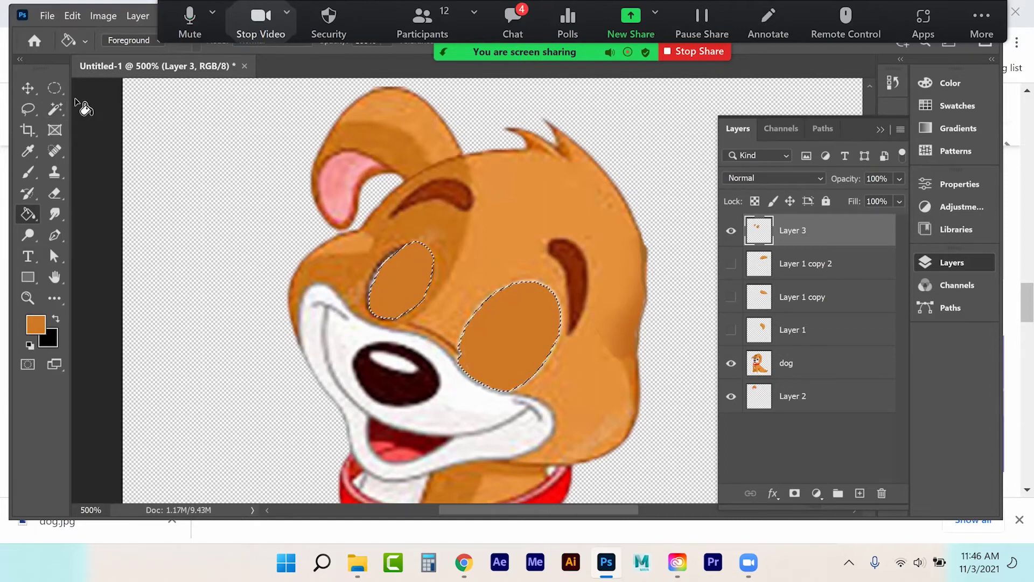
# Clear the eye selection and toggle Layer 3's visibility to compare open and closed eyes
pyautogui.click(50, 89)
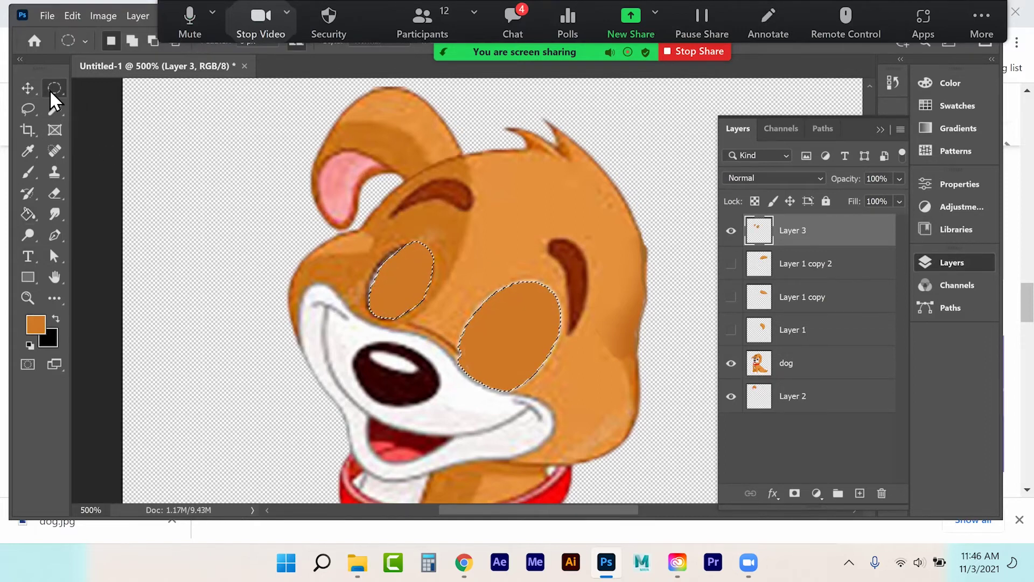
pyautogui.moveTo(400, 293); pyautogui.dragTo(512, 326)
pyautogui.click(521, 273)
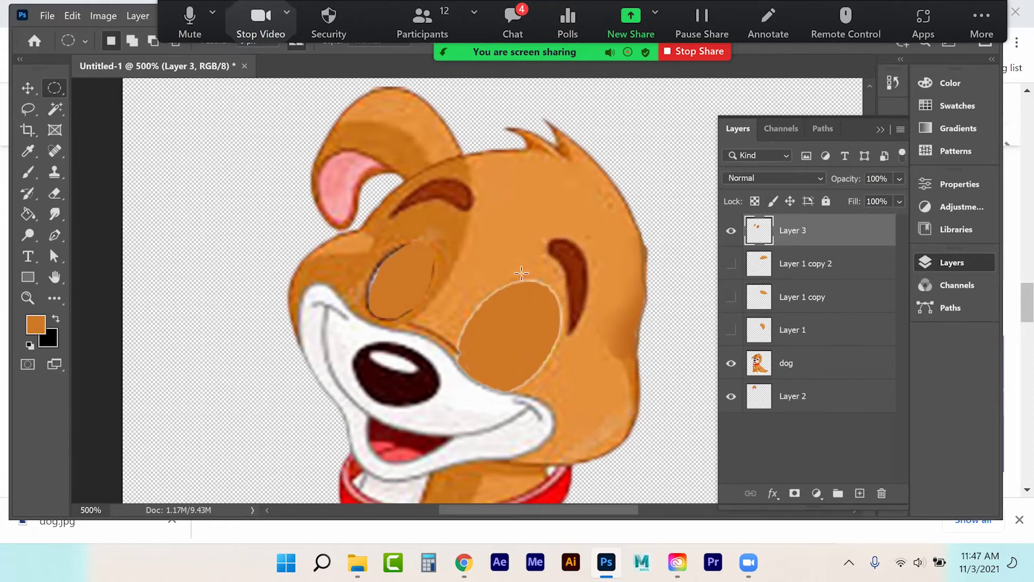
pyautogui.click(731, 230)
pyautogui.click(731, 231)
pyautogui.click(731, 230)
# Duplicate the closed-eyelid layer, Layer 3
pyautogui.click(900, 129)
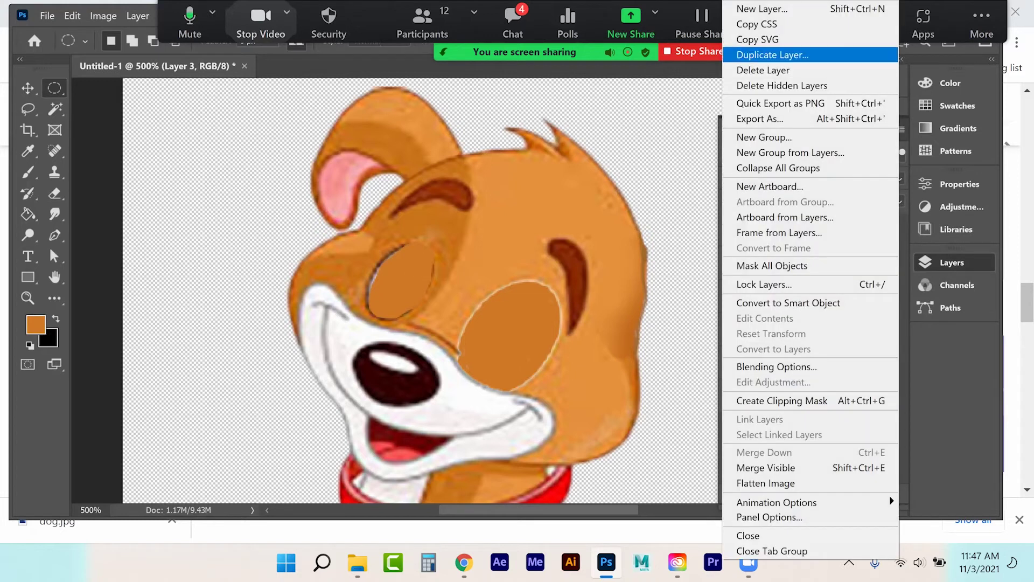
pyautogui.click(772, 54)
pyautogui.press('Return')
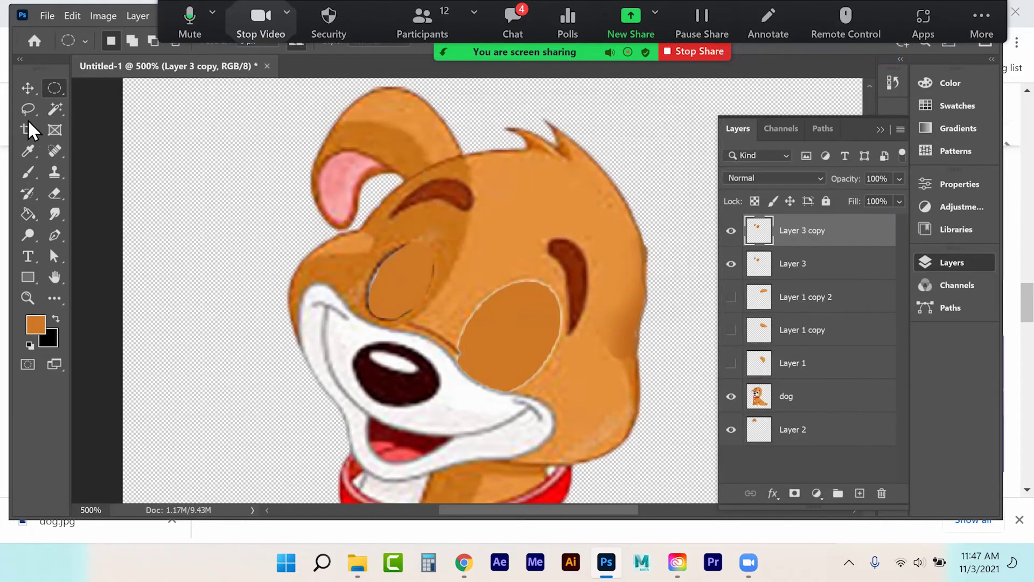
# Lasso and delete the lower half of both eyelids on Layer 3 copy, clear the selection, and hide both eyelid layers
pyautogui.click(27, 109)
pyautogui.moveTo(364, 261); pyautogui.dragTo(537, 361)
pyautogui.moveTo(595, 395); pyautogui.dragTo(304, 284)
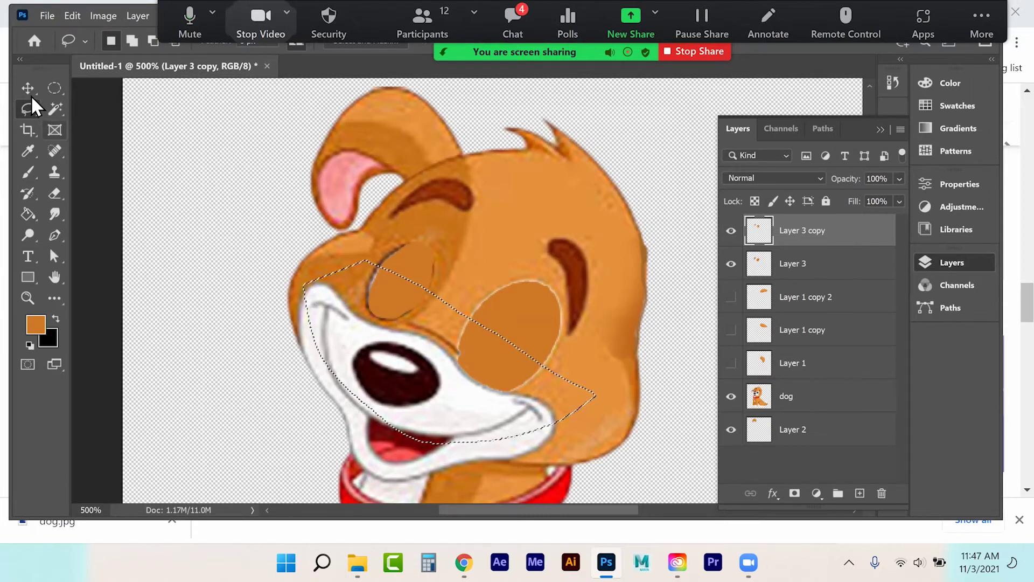
pyautogui.click(518, 198)
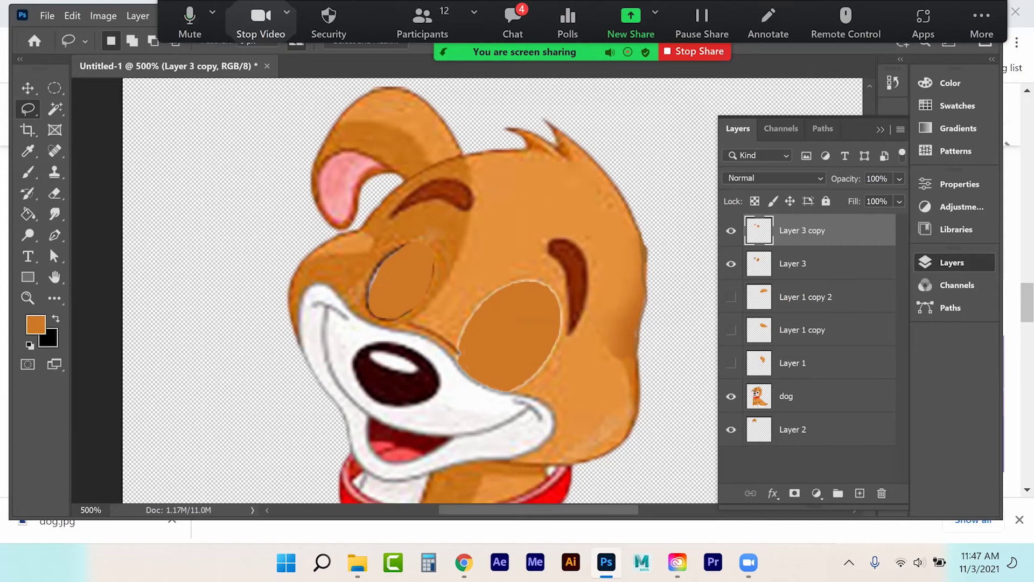
pyautogui.click(731, 264)
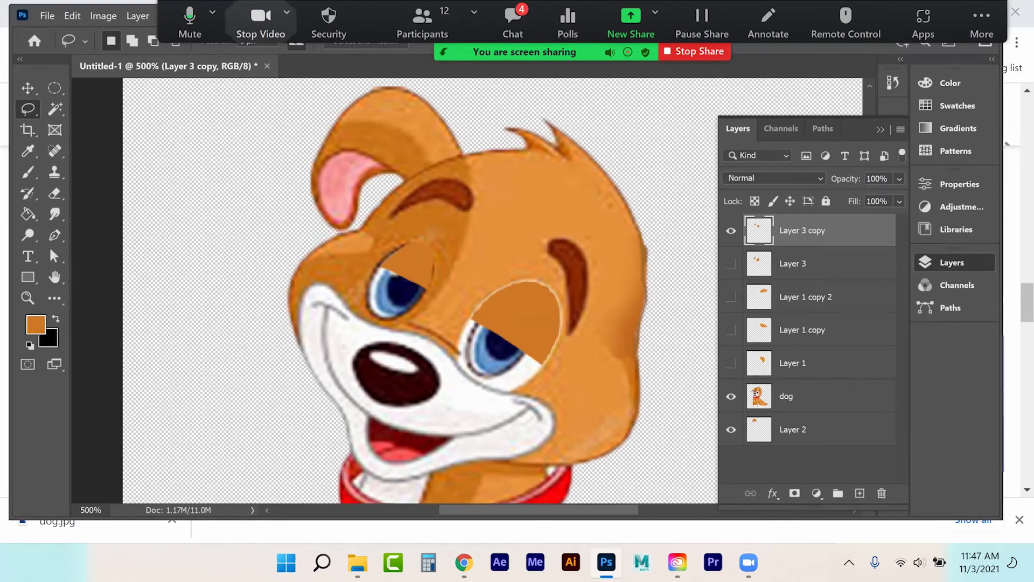
pyautogui.click(731, 230)
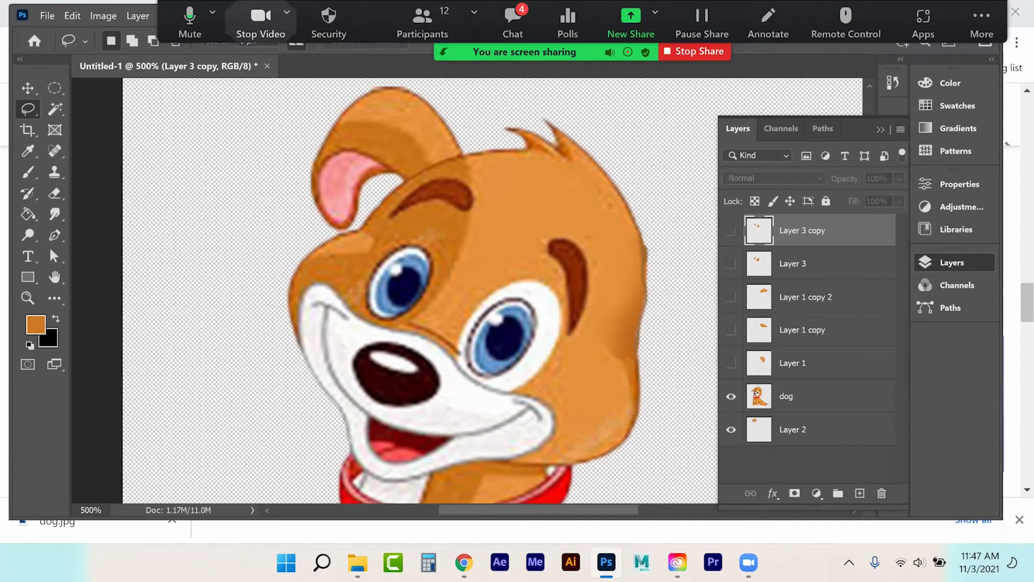
# Toggle the visibility of Layer 3 and Layer 3 copy to compare the closed and half-closed eyes with the open ones
pyautogui.click(731, 263)
pyautogui.click(731, 231)
pyautogui.click(731, 263)
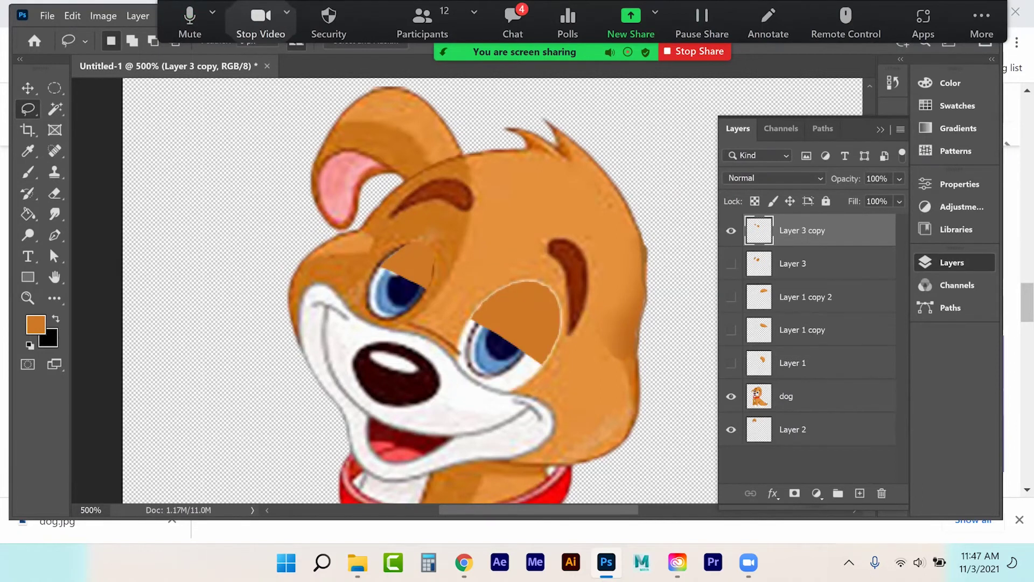
pyautogui.click(731, 230)
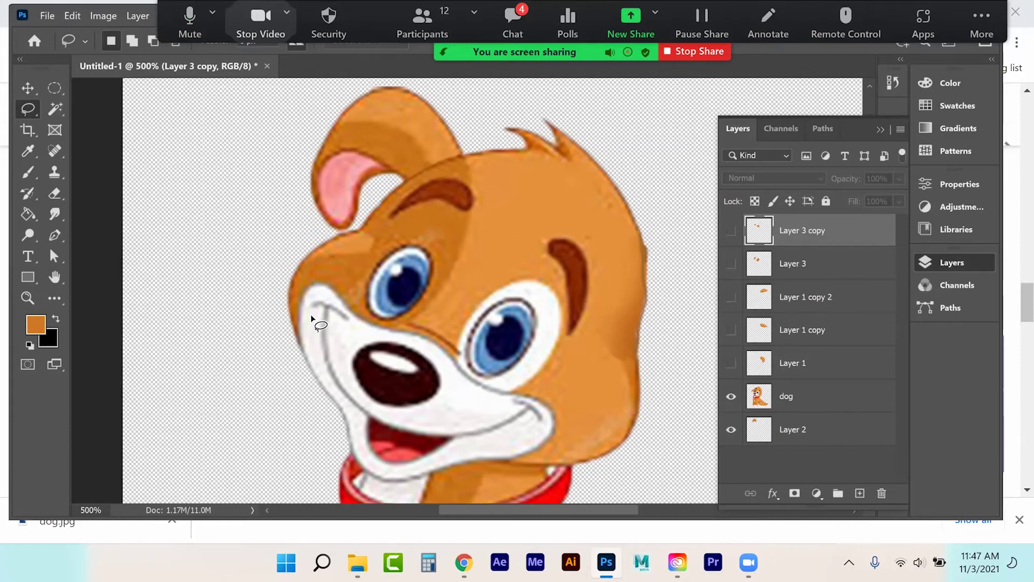
# Add a new layer above Layer 3 copy and sample the white muzzle fur beside the open mouth
pyautogui.scroll(-3, 311, 323)
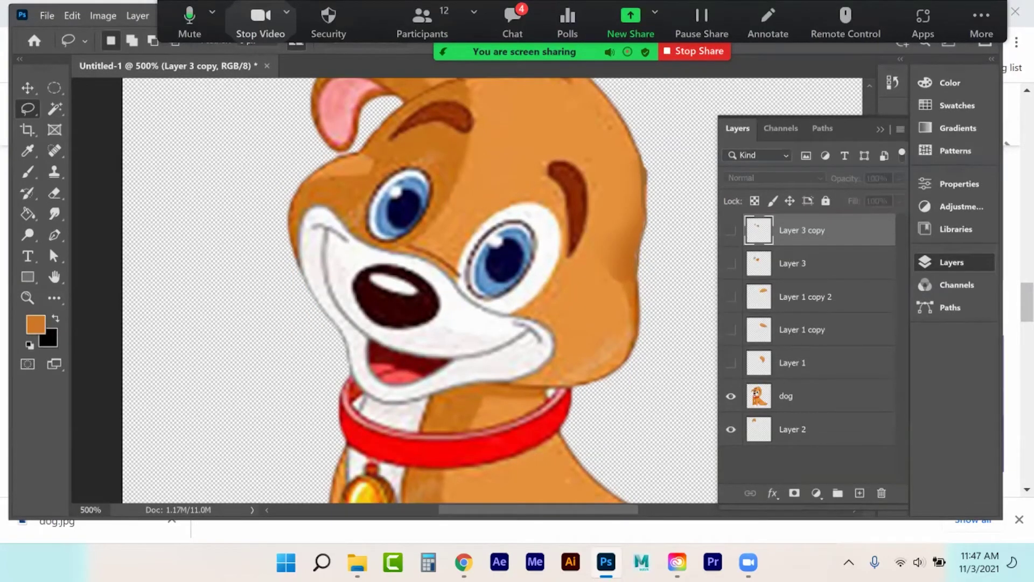
pyautogui.hotkey('ctrl', 'shift', 'alt', 'n')
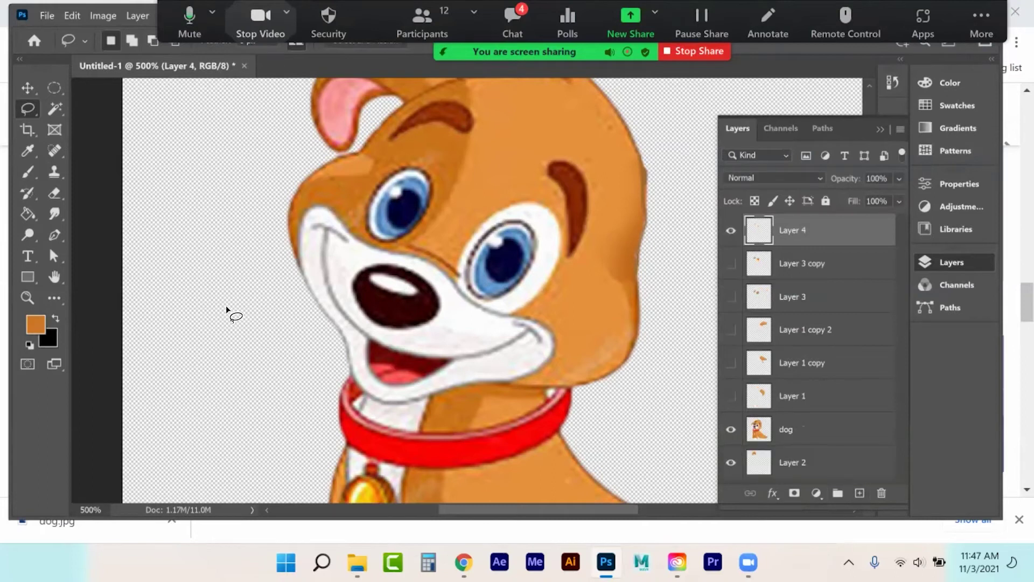
pyautogui.click(27, 297)
pyautogui.click(411, 377)
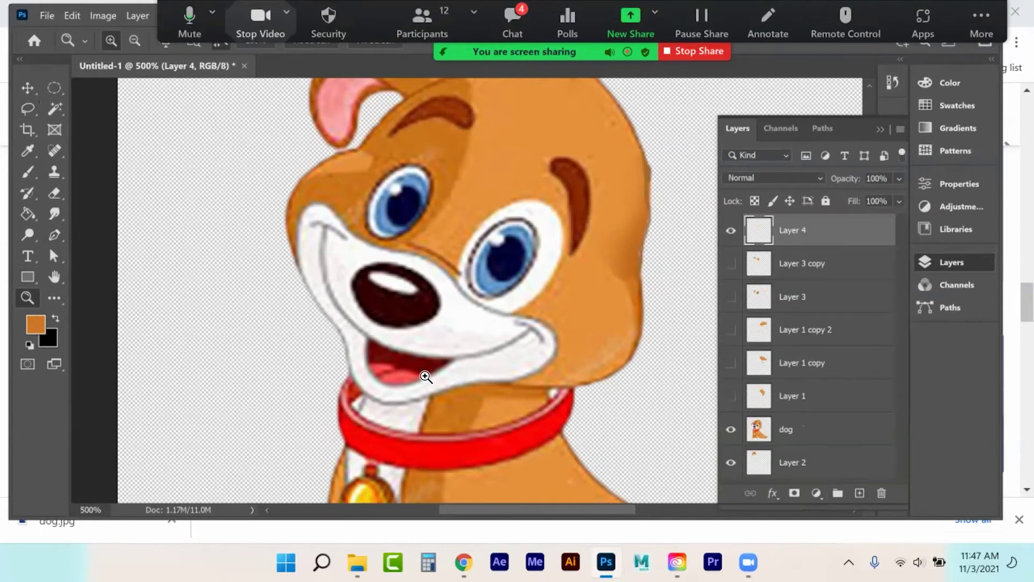
pyautogui.click(420, 376)
pyautogui.click(420, 377)
pyautogui.click(364, 378)
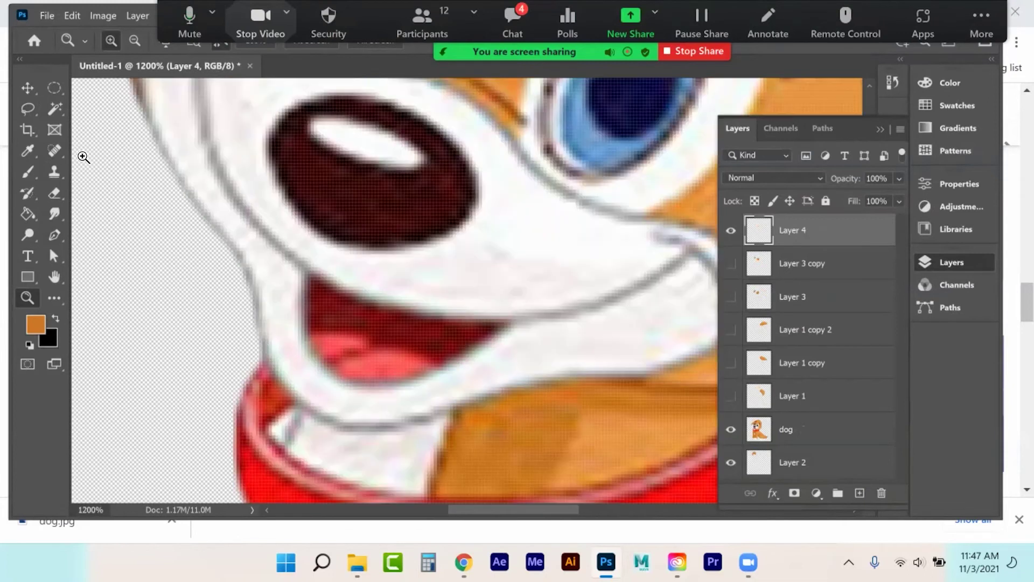
pyautogui.click(29, 173)
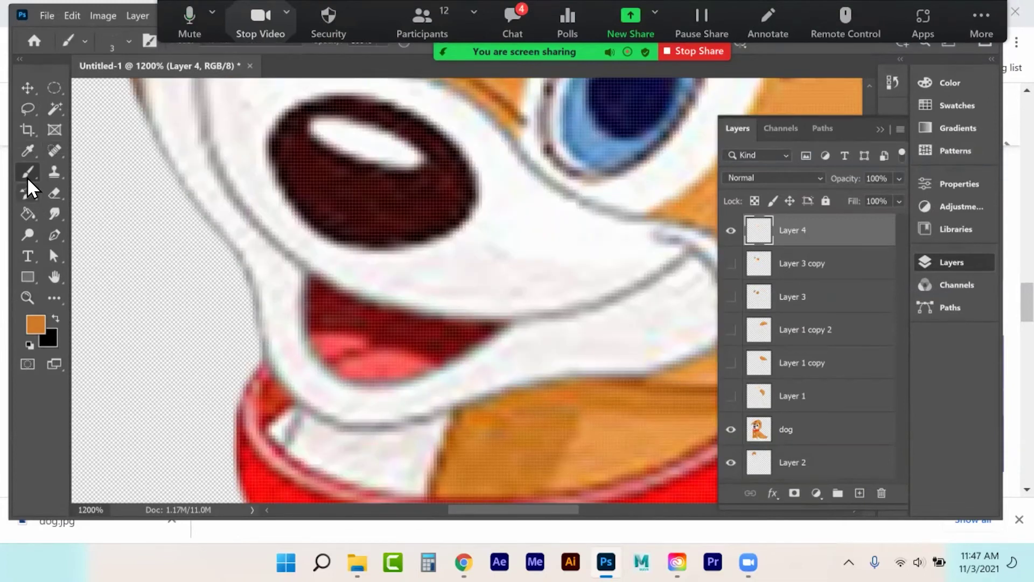
pyautogui.click(28, 152)
pyautogui.click(289, 285)
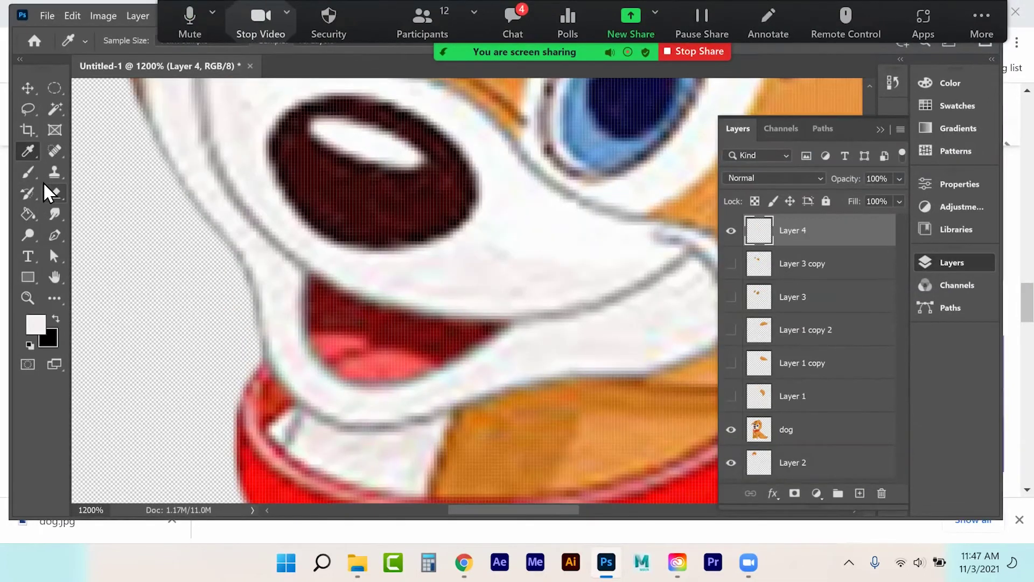
# Paint over the open mouth on Layer 4 with a 12 px brush at 100% hardness, keeping the muzzle outlines intact
pyautogui.press('b')
pyautogui.click(115, 41)
pyautogui.moveTo(108, 91); pyautogui.dragTo(122, 89)
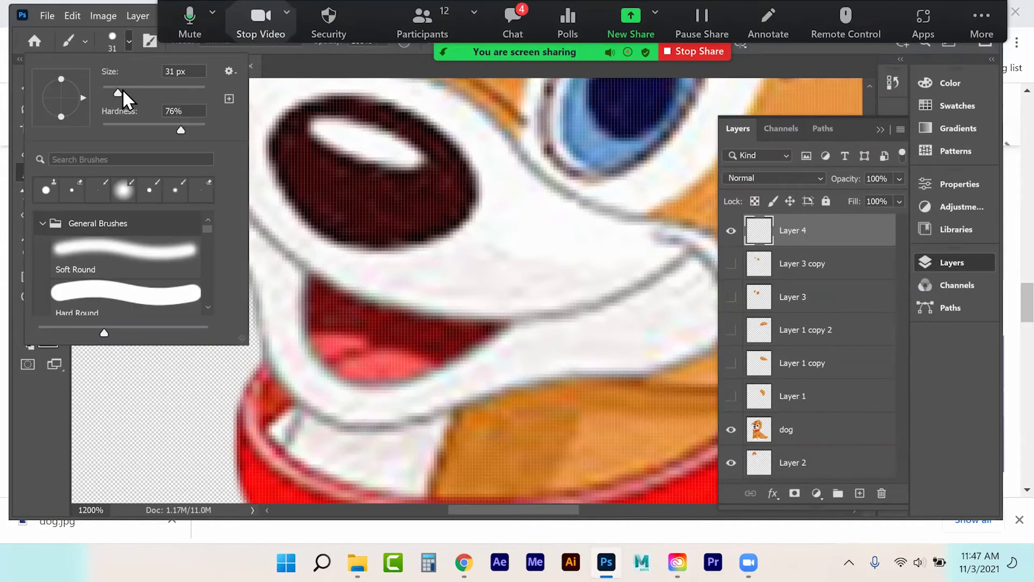
pyautogui.moveTo(182, 130); pyautogui.dragTo(239, 128)
pyautogui.moveTo(121, 91); pyautogui.dragTo(109, 91)
pyautogui.click(335, 358)
pyautogui.moveTo(335, 358)
pyautogui.mouseDown()
pyautogui.moveTo(396, 378)
pyautogui.moveTo(524, 358)
pyautogui.moveTo(406, 344)
pyautogui.moveTo(311, 302)
pyautogui.moveTo(392, 359)
pyautogui.moveTo(367, 370)
pyautogui.moveTo(317, 326)
pyautogui.moveTo(333, 365)
pyautogui.moveTo(384, 378)
pyautogui.moveTo(379, 348)
pyautogui.moveTo(306, 297)
pyautogui.moveTo(391, 345)
pyautogui.moveTo(534, 352)
pyautogui.moveTo(438, 357)
pyautogui.mouseUp()
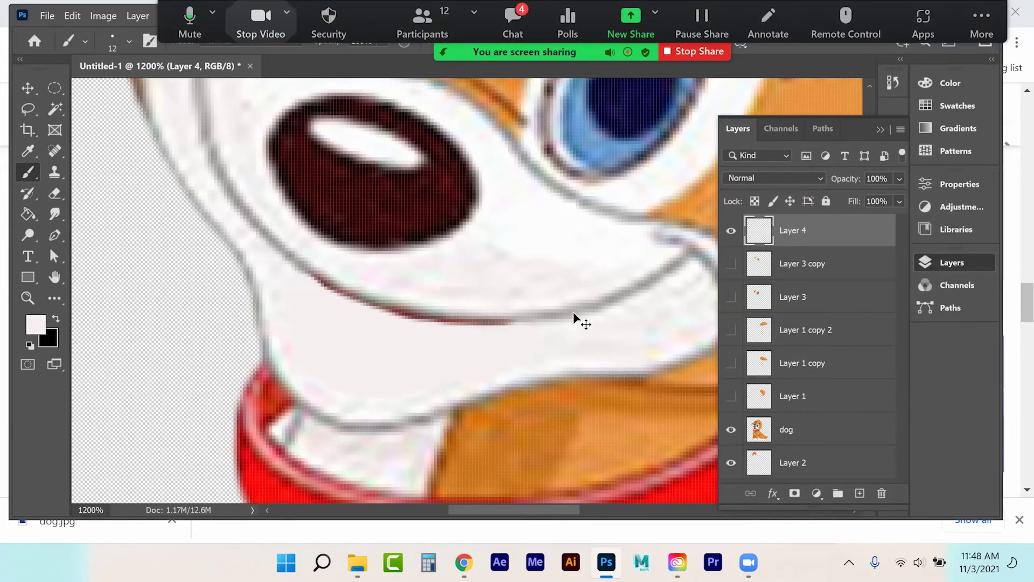
# Toggle Layer 4's visibility to compare the open and closed mouth, leaving the layer hidden
pyautogui.hotkey('ctrl', '-')
pyautogui.hotkey('ctrl', '-')
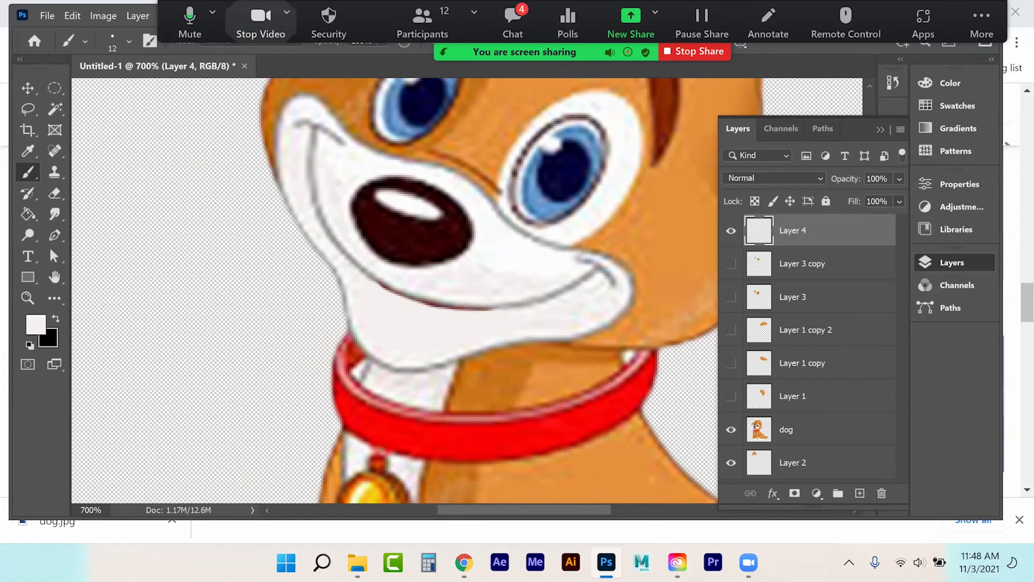
pyautogui.click(731, 231)
pyautogui.click(731, 231)
pyautogui.click(731, 231)
# Sample the dark red inside the mouth and create a new layer above Layer 4
pyautogui.click(803, 264)
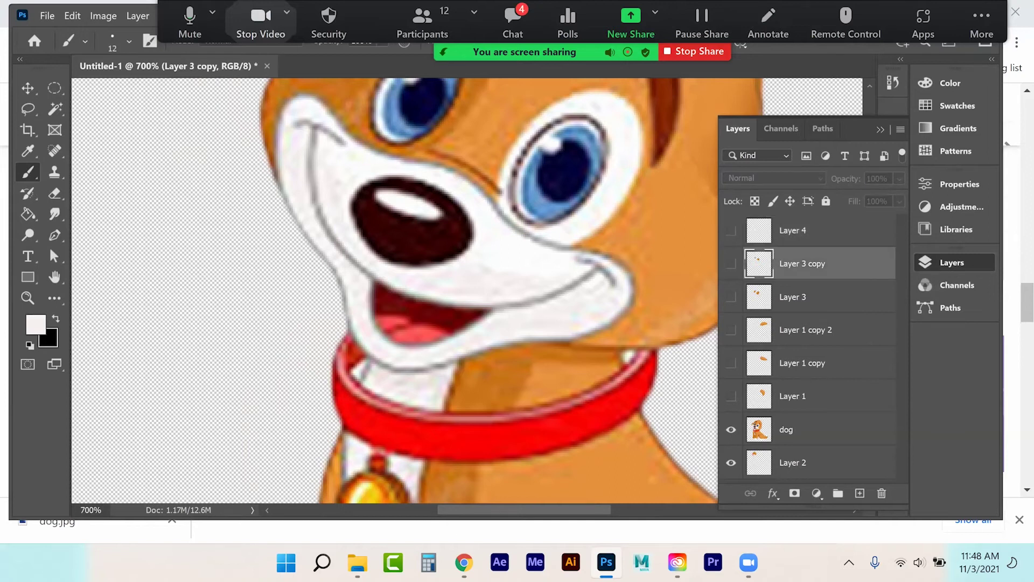
pyautogui.press('i')
pyautogui.click(441, 317)
pyautogui.click(26, 170)
pyautogui.click(803, 231)
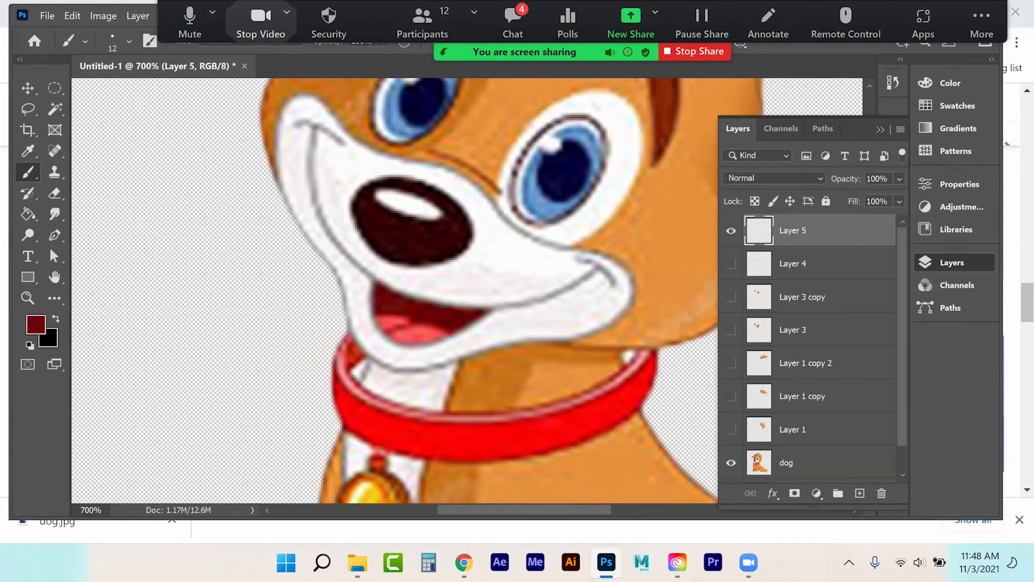
# Draw the outline and centre line of a long tongue hanging out of the mouth on Layer 5 with a 4 px brush
pyautogui.click(114, 37)
pyautogui.moveTo(110, 89); pyautogui.dragTo(104, 91)
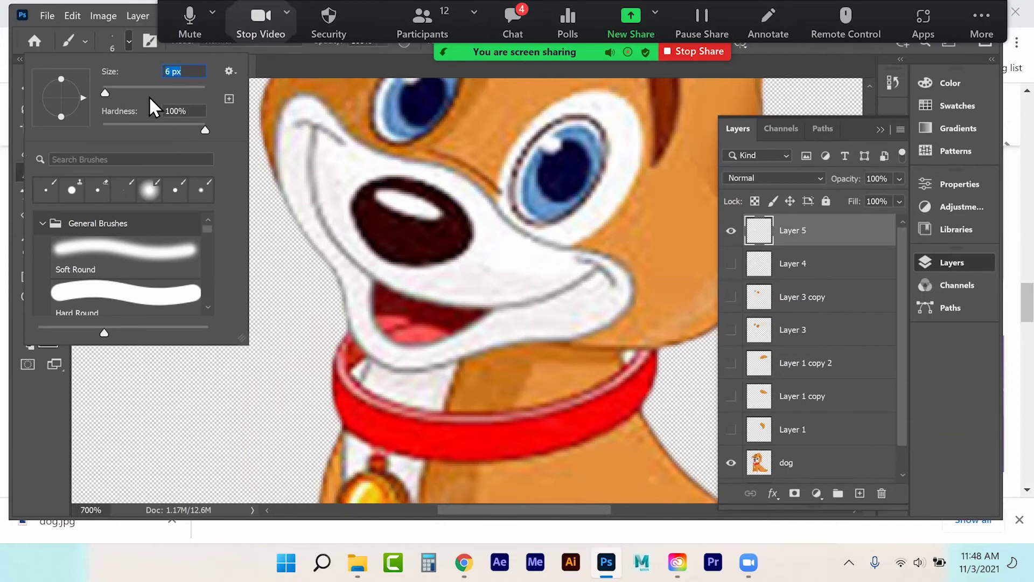
pyautogui.moveTo(105, 93); pyautogui.dragTo(103, 93)
pyautogui.click(392, 312)
pyautogui.moveTo(372, 311)
pyautogui.mouseDown()
pyautogui.moveTo(248, 362)
pyautogui.moveTo(226, 413)
pyautogui.moveTo(261, 444)
pyautogui.moveTo(311, 435)
pyautogui.moveTo(398, 355)
pyautogui.moveTo(452, 331)
pyautogui.moveTo(428, 325)
pyautogui.moveTo(330, 357)
pyautogui.moveTo(296, 382)
pyautogui.mouseUp()
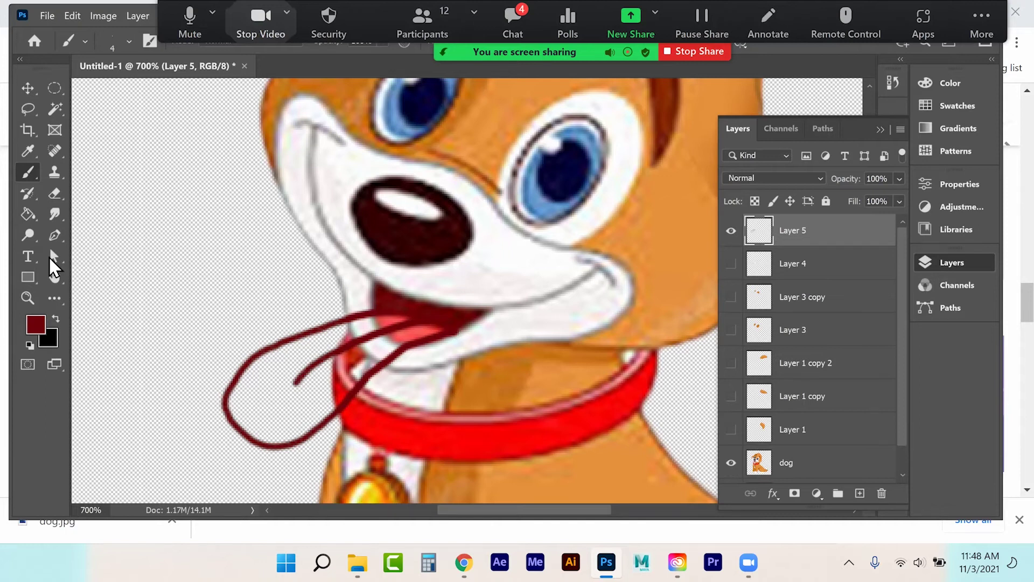
# Sample the pink of the original tongue and fill the outlined tongue on Layer 5 with the Paint Bucket
pyautogui.press('i')
pyautogui.click(414, 340)
pyautogui.click(23, 213)
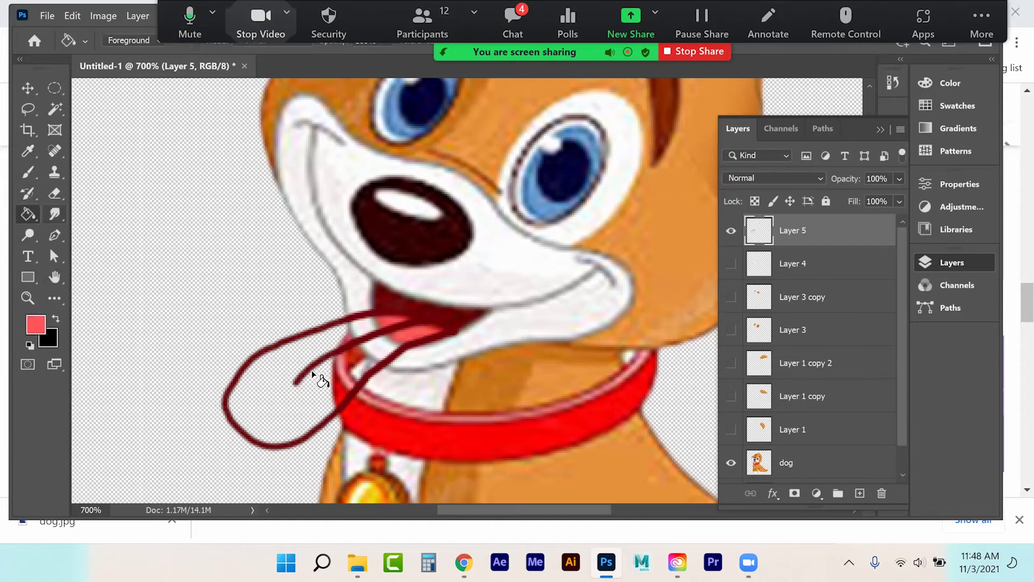
pyautogui.click(272, 372)
pyautogui.click(272, 373)
pyautogui.click(272, 373)
pyautogui.click(26, 88)
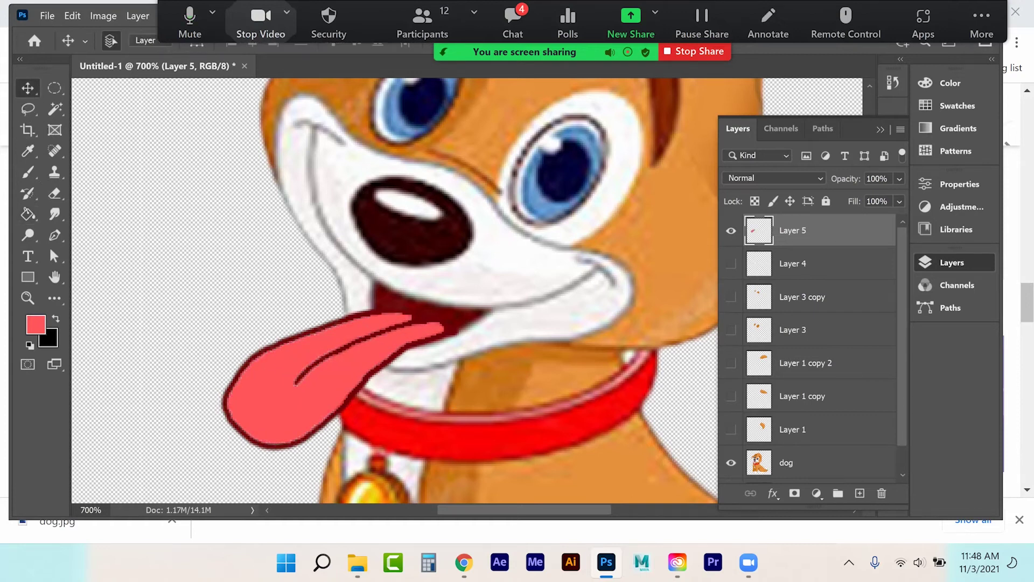
# Compare the mouth poses by toggling the tongue and closed-mouth layers, leaving both hidden
pyautogui.click(731, 230)
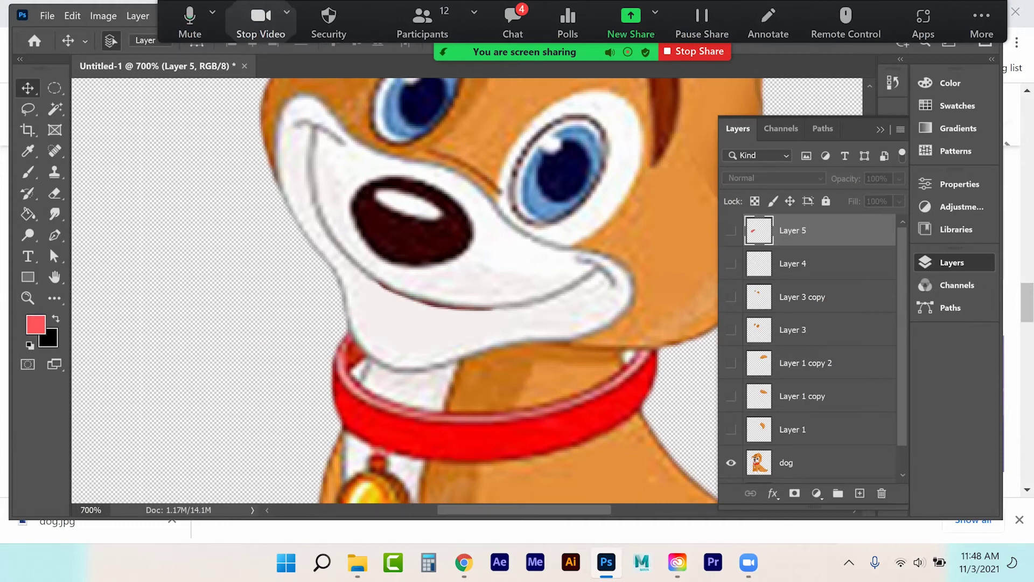
pyautogui.click(731, 230)
pyautogui.click(731, 230)
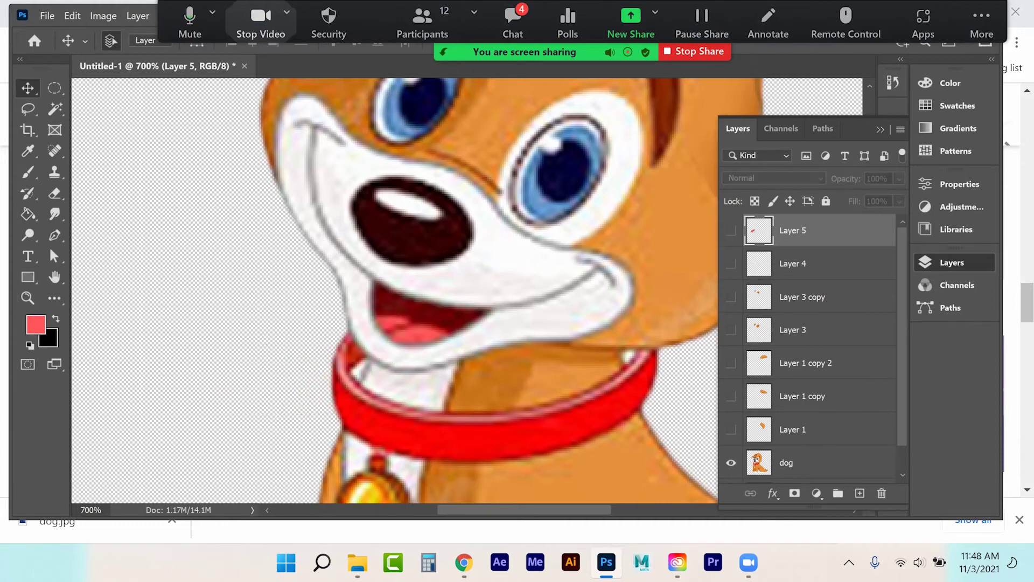
# Erase the far front leg and its paw from the dog layer with a 15 px Eraser, following the chest and near leg outlines
pyautogui.scroll(-4, 476, 280)
pyautogui.scroll(-1, 476, 280)
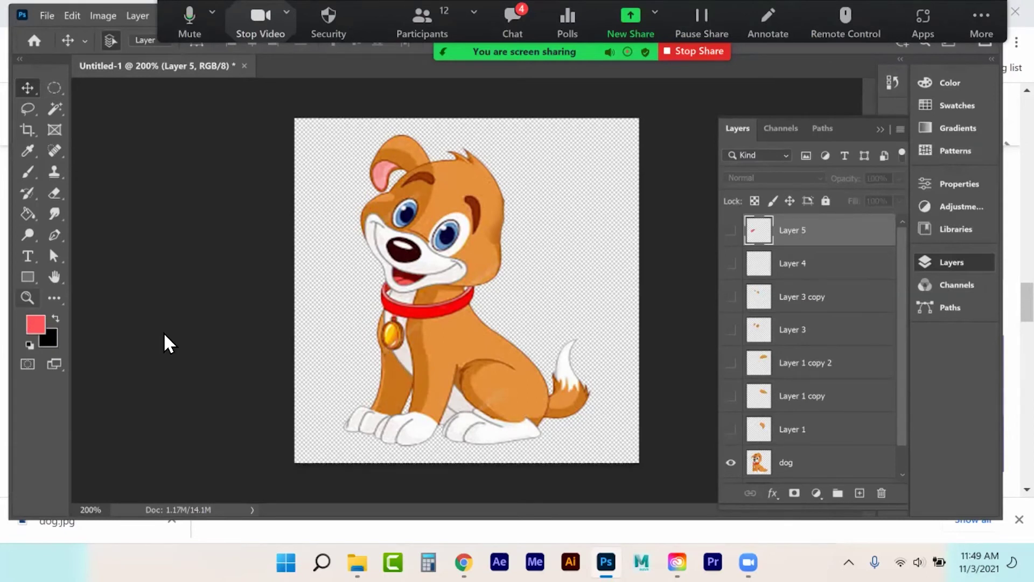
pyautogui.click(27, 297)
pyautogui.click(397, 404)
pyautogui.click(397, 405)
pyautogui.click(397, 405)
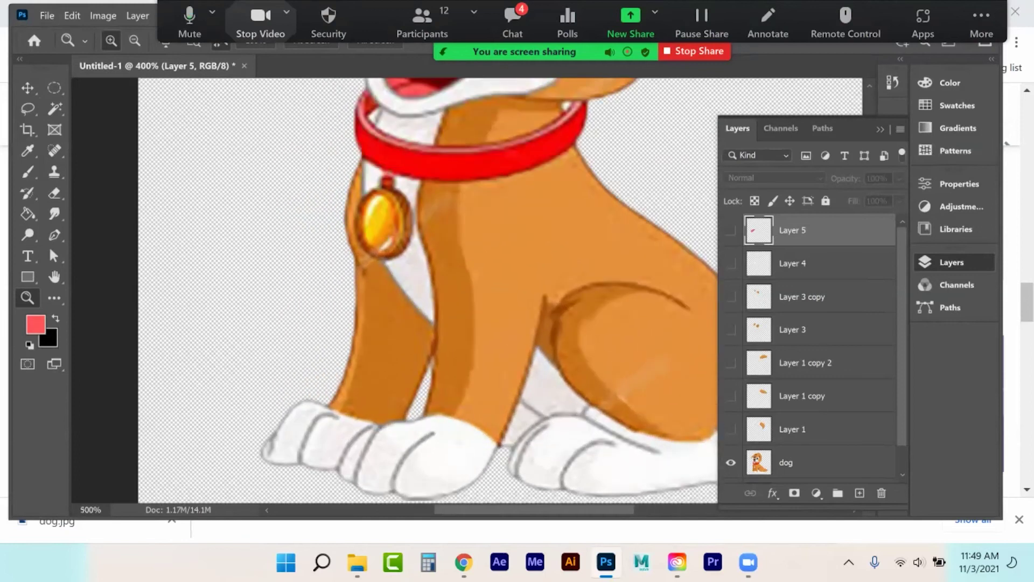
pyautogui.scroll(-1, 428, 291)
pyautogui.click(786, 463)
pyautogui.scroll(-1, 402, 354)
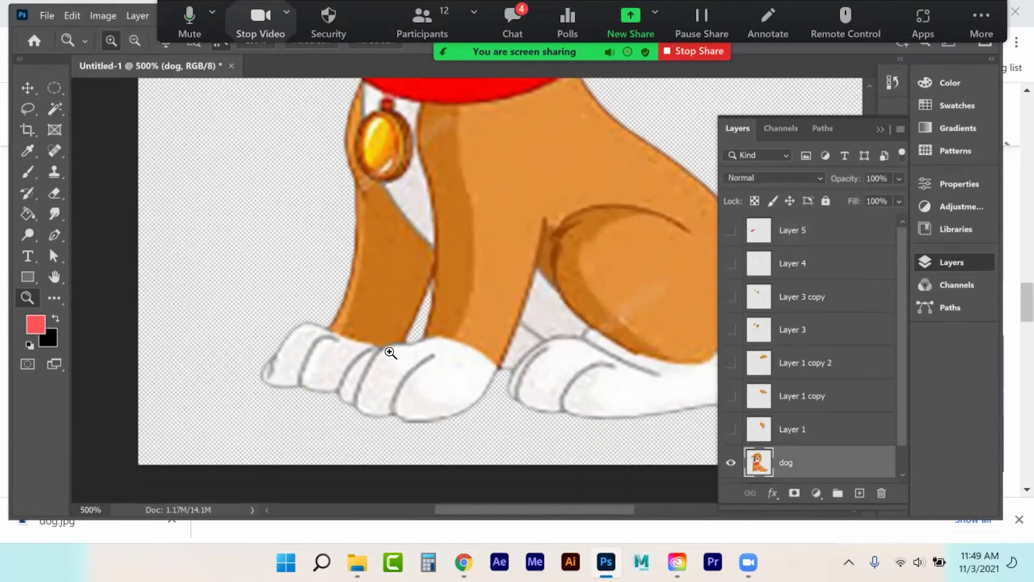
pyautogui.click(56, 194)
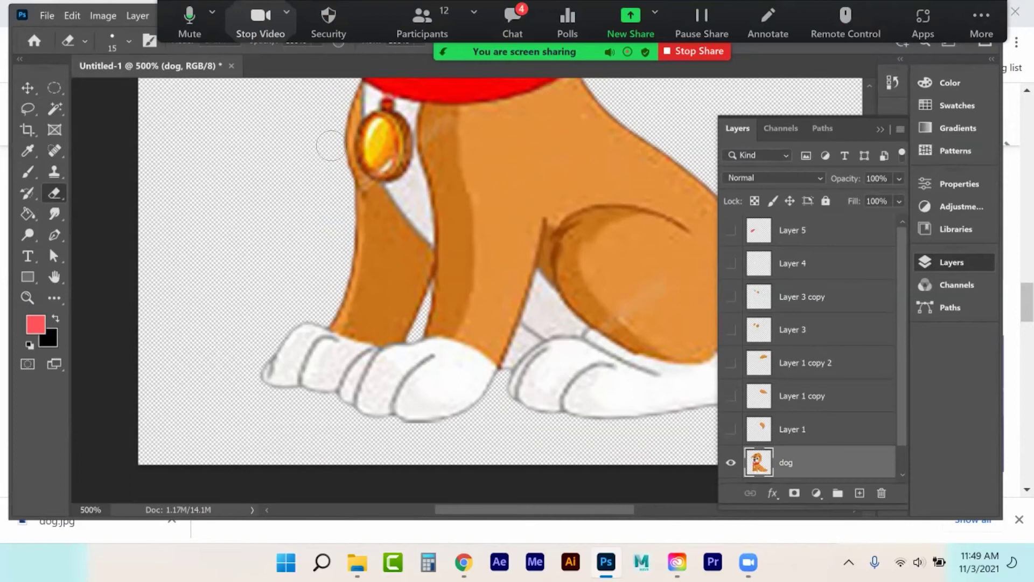
pyautogui.moveTo(351, 98)
pyautogui.mouseDown()
pyautogui.moveTo(345, 146)
pyautogui.moveTo(354, 127)
pyautogui.moveTo(355, 178)
pyautogui.moveTo(431, 276)
pyautogui.moveTo(412, 338)
pyautogui.moveTo(385, 343)
pyautogui.moveTo(348, 388)
pyautogui.mouseUp()
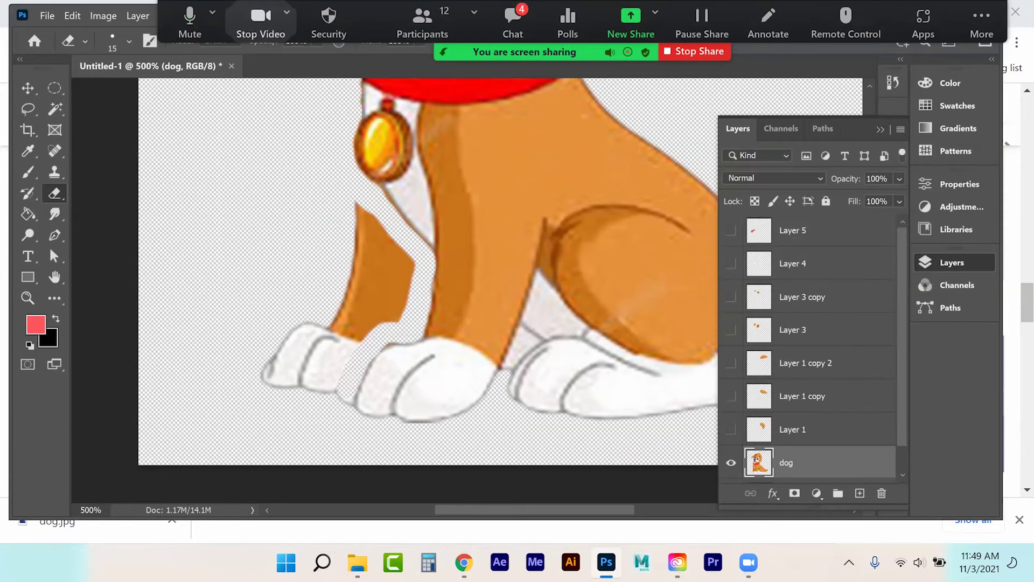
pyautogui.moveTo(378, 339)
pyautogui.mouseDown()
pyautogui.moveTo(404, 337)
pyautogui.moveTo(414, 269)
pyautogui.moveTo(407, 318)
pyautogui.moveTo(396, 237)
pyautogui.moveTo(353, 256)
pyautogui.moveTo(285, 377)
pyautogui.moveTo(293, 335)
pyautogui.moveTo(260, 382)
pyautogui.moveTo(327, 367)
pyautogui.moveTo(332, 355)
pyautogui.moveTo(330, 376)
pyautogui.moveTo(372, 339)
pyautogui.moveTo(380, 248)
pyautogui.moveTo(383, 322)
pyautogui.moveTo(388, 280)
pyautogui.moveTo(365, 294)
pyautogui.moveTo(318, 293)
pyautogui.mouseUp()
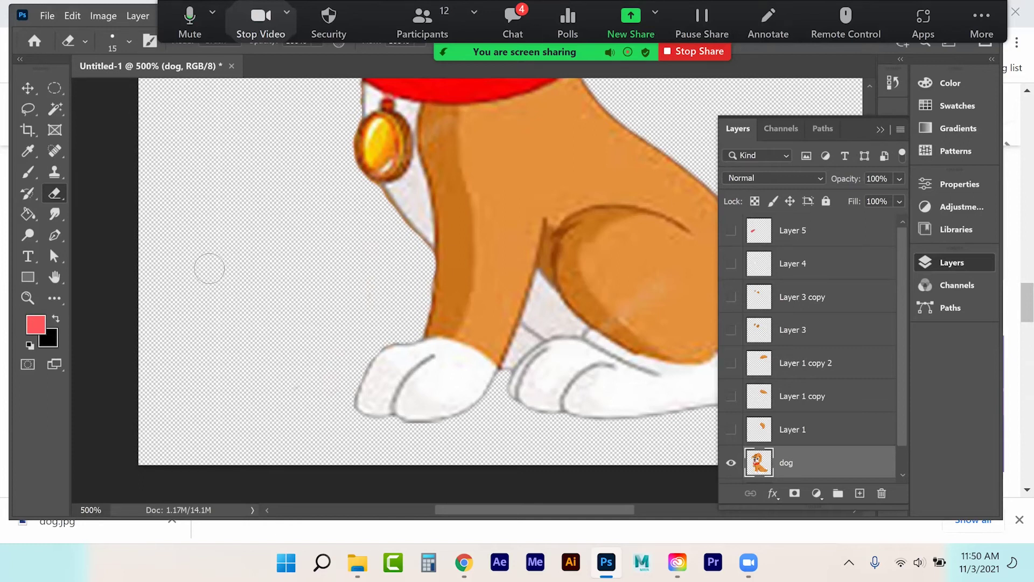
# Draw an extra rounded toe on the remaining front paw in the sampled outline grey and fill it with the paw's white
pyautogui.click(27, 150)
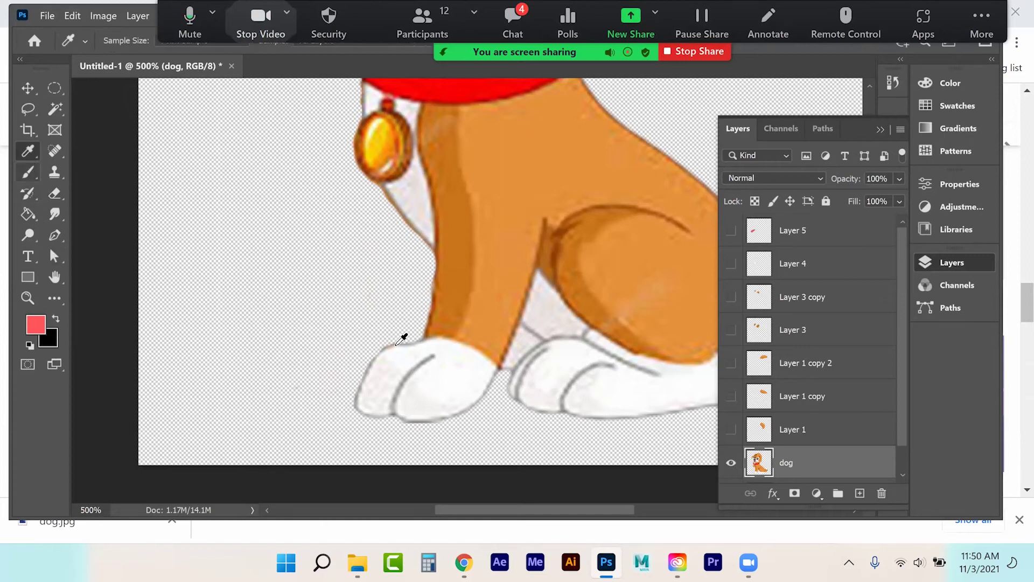
pyautogui.click(430, 362)
pyautogui.press('b')
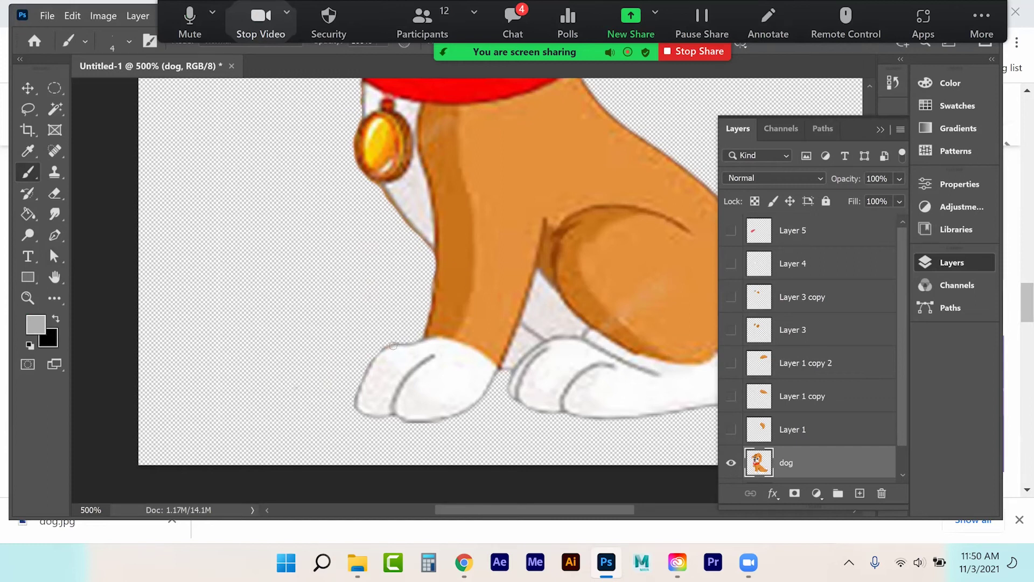
pyautogui.moveTo(395, 345)
pyautogui.mouseDown()
pyautogui.moveTo(361, 347)
pyautogui.moveTo(327, 372)
pyautogui.mouseUp()
pyautogui.click(29, 151)
pyautogui.click(397, 371)
pyautogui.click(28, 214)
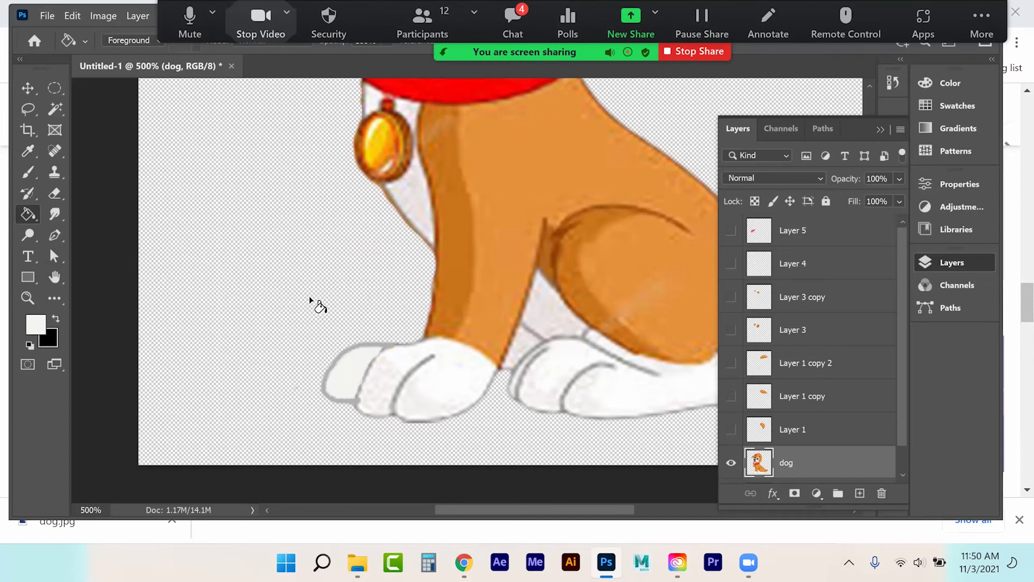
# Lasso the remaining front leg and paw on the dog layer and copy the selection to a new layer
pyautogui.click(28, 110)
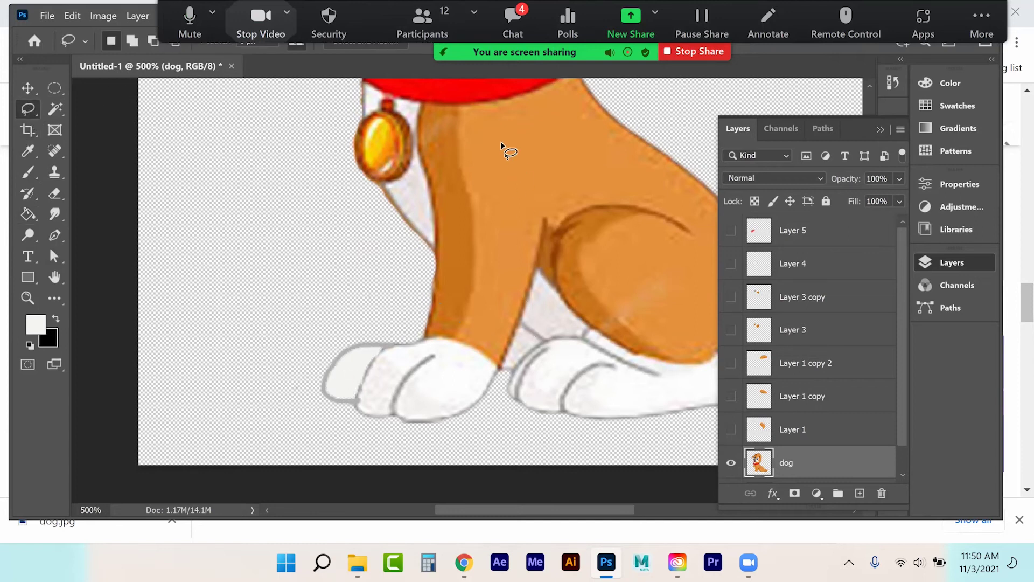
pyautogui.moveTo(417, 128)
pyautogui.mouseDown()
pyautogui.moveTo(424, 182)
pyautogui.moveTo(397, 303)
pyautogui.mouseUp()
pyautogui.moveTo(348, 325)
pyautogui.mouseDown()
pyautogui.moveTo(320, 427)
pyautogui.moveTo(374, 448)
pyautogui.moveTo(456, 436)
pyautogui.moveTo(510, 369)
pyautogui.moveTo(543, 278)
pyautogui.mouseUp()
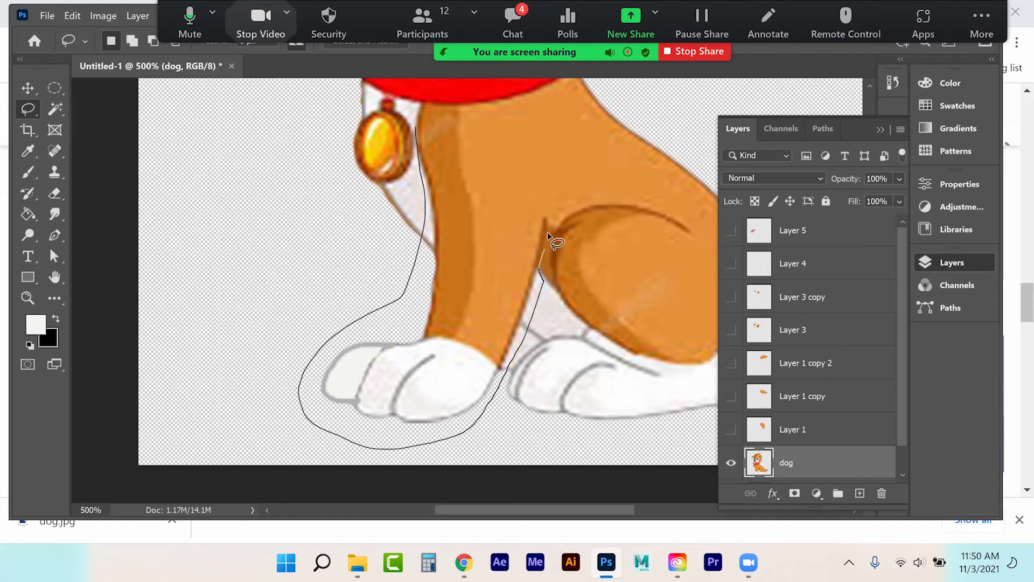
pyautogui.moveTo(493, 135)
pyautogui.mouseDown()
pyautogui.moveTo(447, 123)
pyautogui.moveTo(456, 141)
pyautogui.mouseUp()
pyautogui.hotkey('ctrl', 'j')
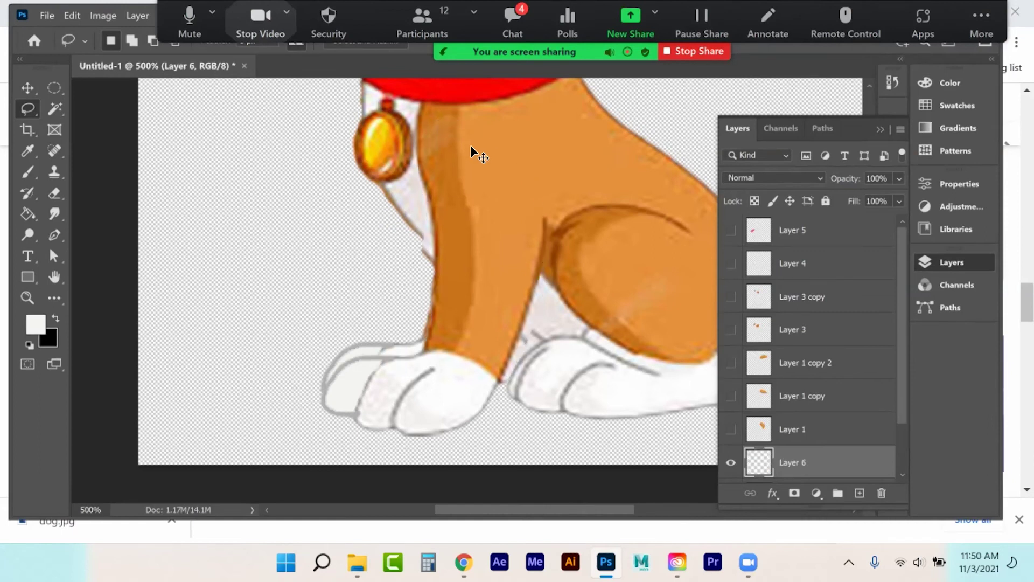
# Move the copied leg clear of the body and erase the stray fragments along its edges
pyautogui.click(22, 89)
pyautogui.moveTo(465, 272); pyautogui.dragTo(266, 231)
pyautogui.click(54, 193)
pyautogui.moveTo(227, 195)
pyautogui.mouseDown()
pyautogui.moveTo(232, 239)
pyautogui.moveTo(223, 167)
pyautogui.moveTo(238, 197)
pyautogui.moveTo(234, 228)
pyautogui.moveTo(239, 197)
pyautogui.moveTo(232, 226)
pyautogui.mouseUp()
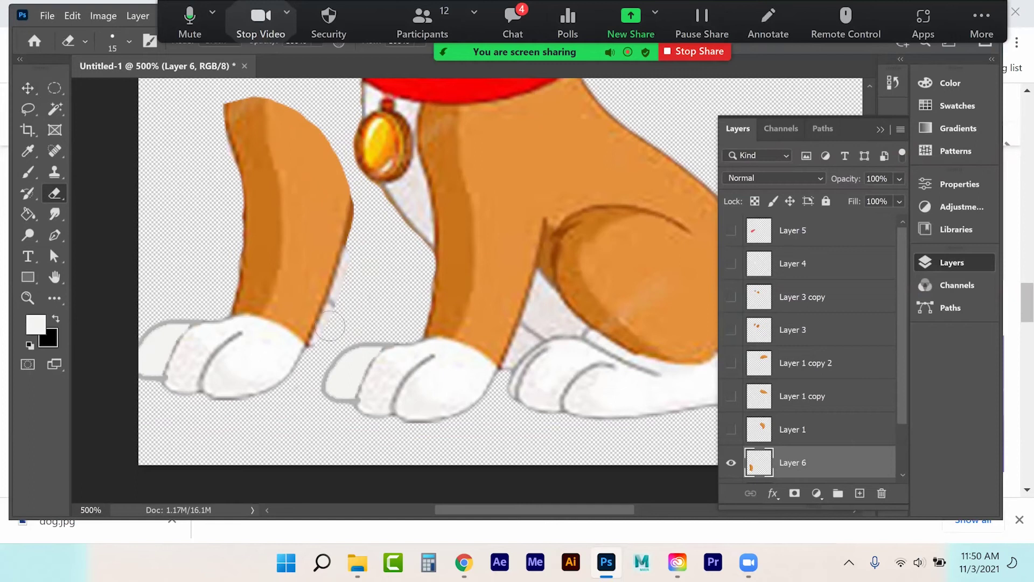
pyautogui.moveTo(360, 246); pyautogui.dragTo(312, 380)
pyautogui.moveTo(355, 305)
pyautogui.mouseDown()
pyautogui.moveTo(367, 210)
pyautogui.moveTo(378, 242)
pyautogui.mouseUp()
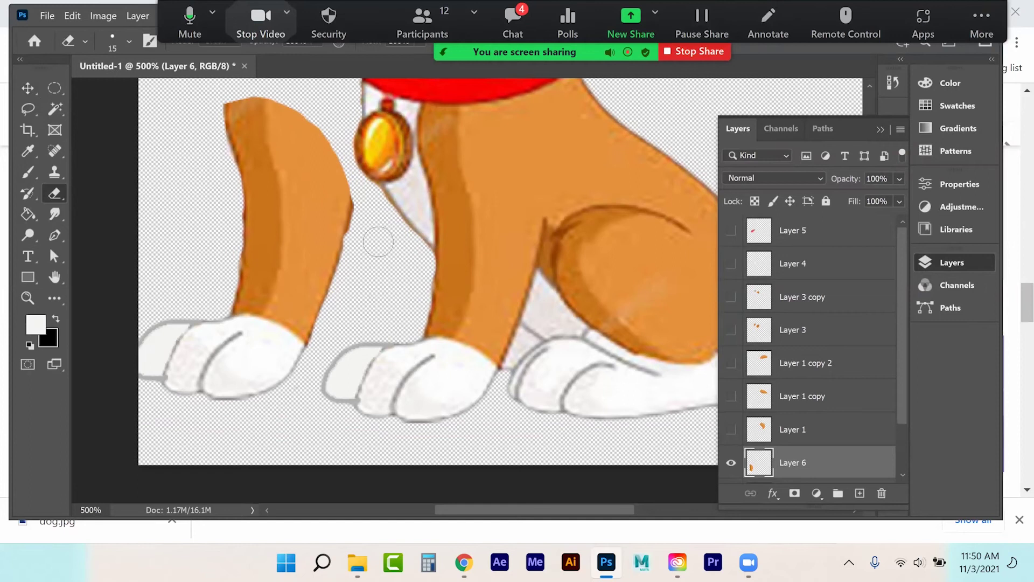
# Place Layer 6 below the dog layer and shift the copied leg about 0.35 in horizontally toward the body
pyautogui.click(29, 89)
pyautogui.moveTo(792, 462)
pyautogui.mouseDown()
pyautogui.moveTo(792, 439)
pyautogui.moveTo(791, 450)
pyautogui.mouseUp()
pyautogui.moveTo(282, 241); pyautogui.dragTo(319, 238)
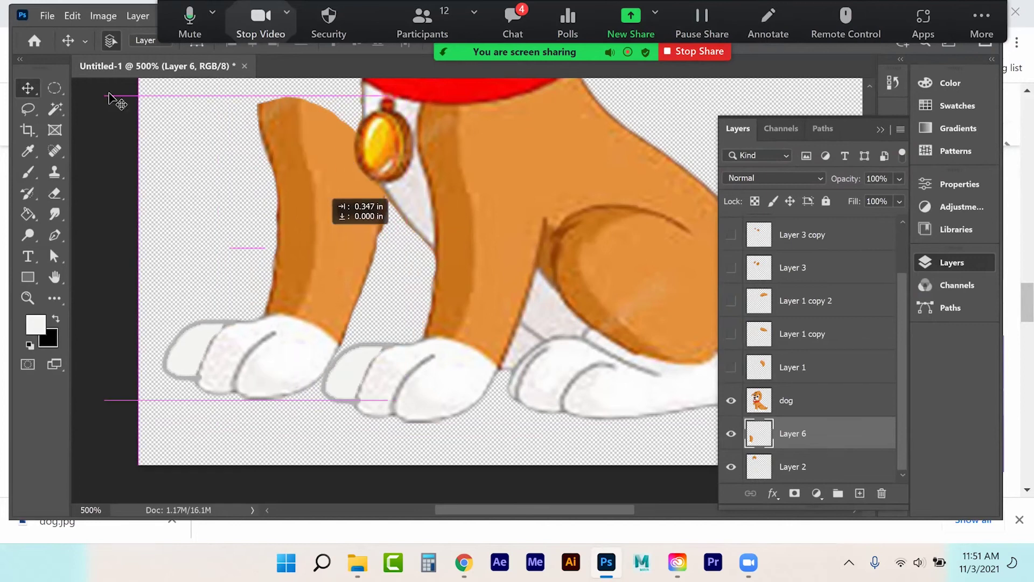
# Puppet Warp the leg on Layer 6 with pins in paw, middle and top, tilting its top toward the body, and slide it behind the chest
pyautogui.click(73, 16)
pyautogui.click(172, 299)
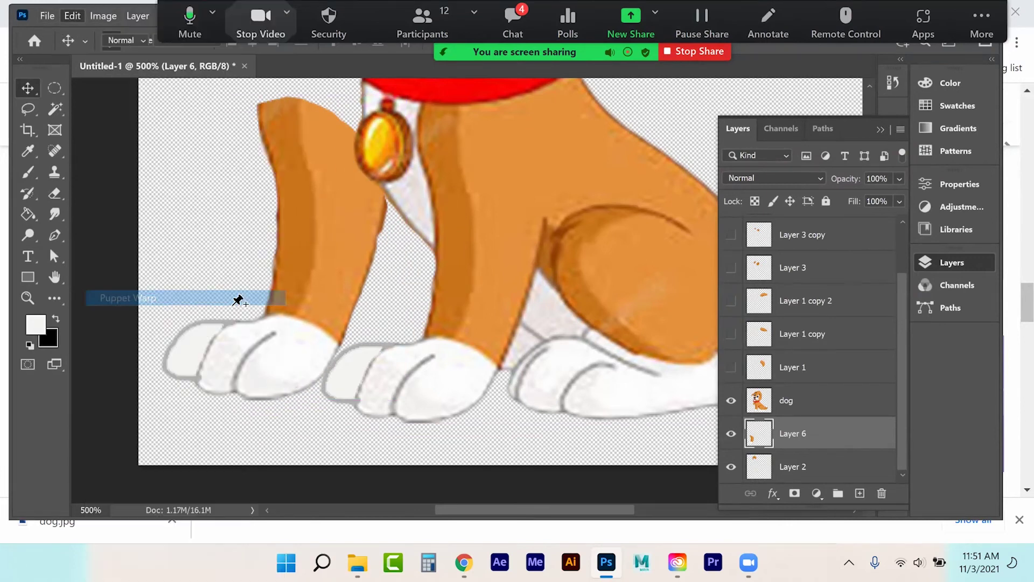
pyautogui.click(176, 363)
pyautogui.click(220, 376)
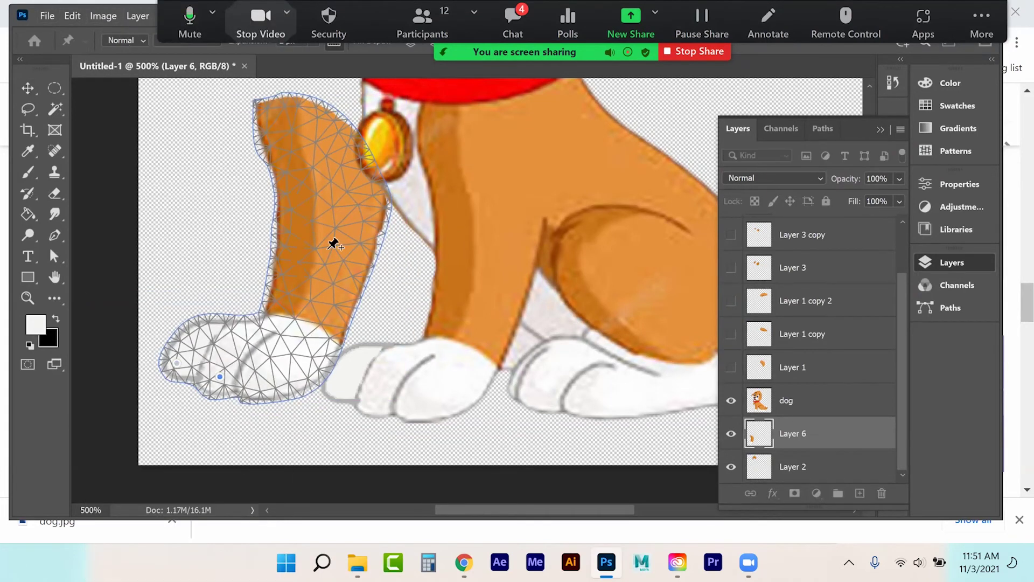
pyautogui.click(279, 117)
pyautogui.click(329, 238)
pyautogui.moveTo(279, 116); pyautogui.dragTo(328, 124)
pyautogui.click(33, 89)
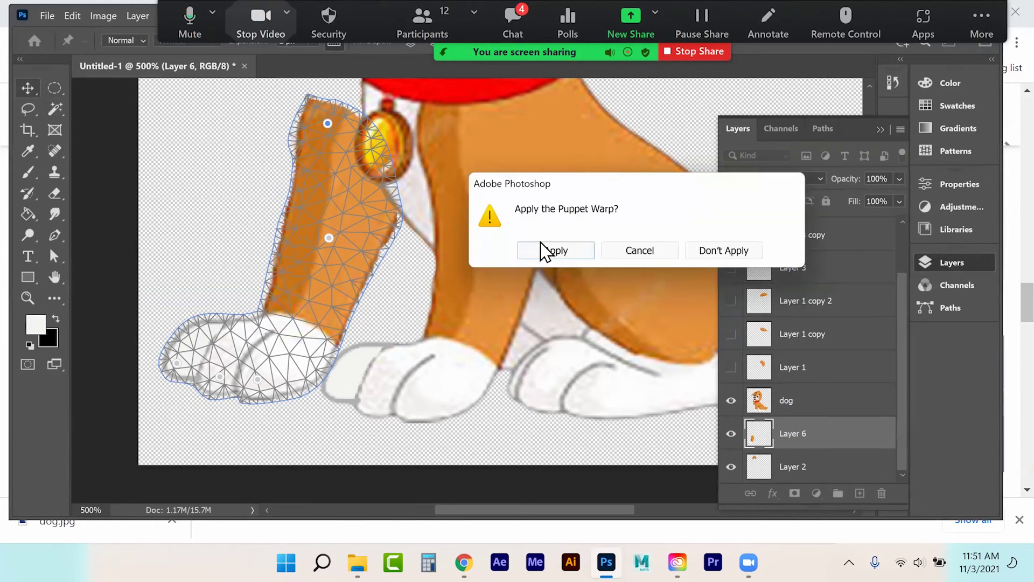
pyautogui.click(553, 251)
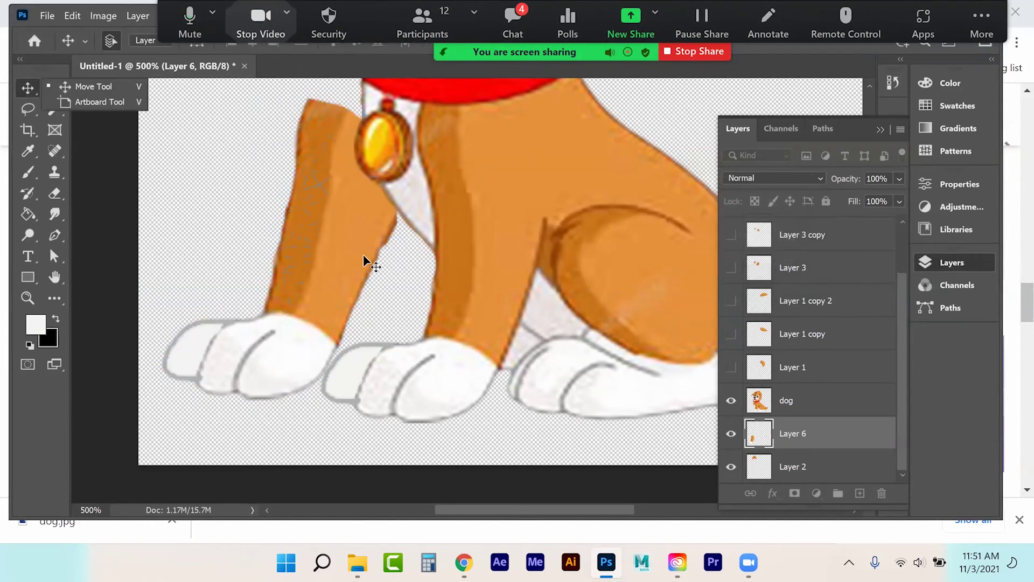
pyautogui.moveTo(341, 229); pyautogui.dragTo(386, 229)
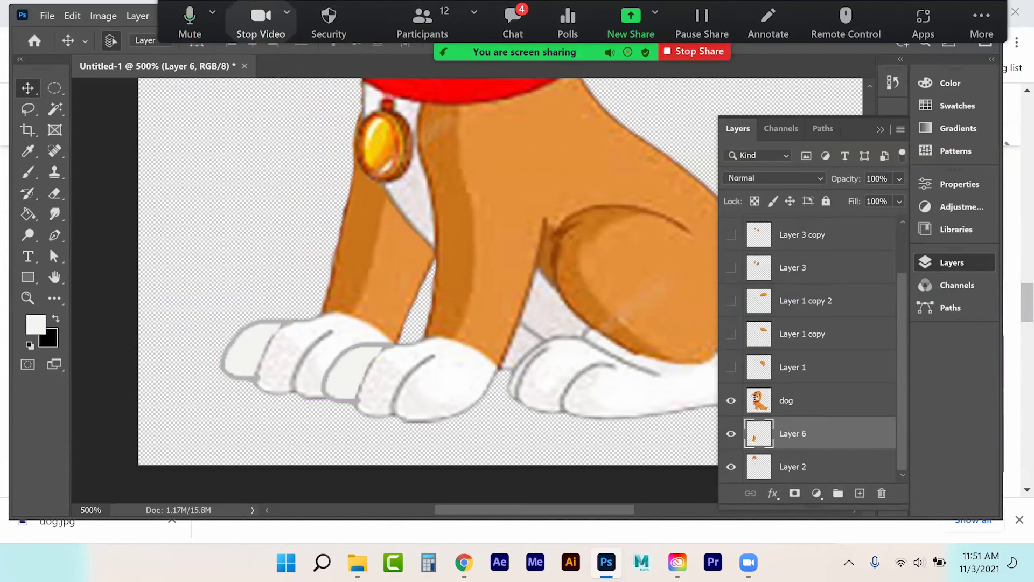
# Duplicate Layer 6 to make a second copy of the front leg
pyautogui.rightClick(725, 433)
pyautogui.click(754, 54)
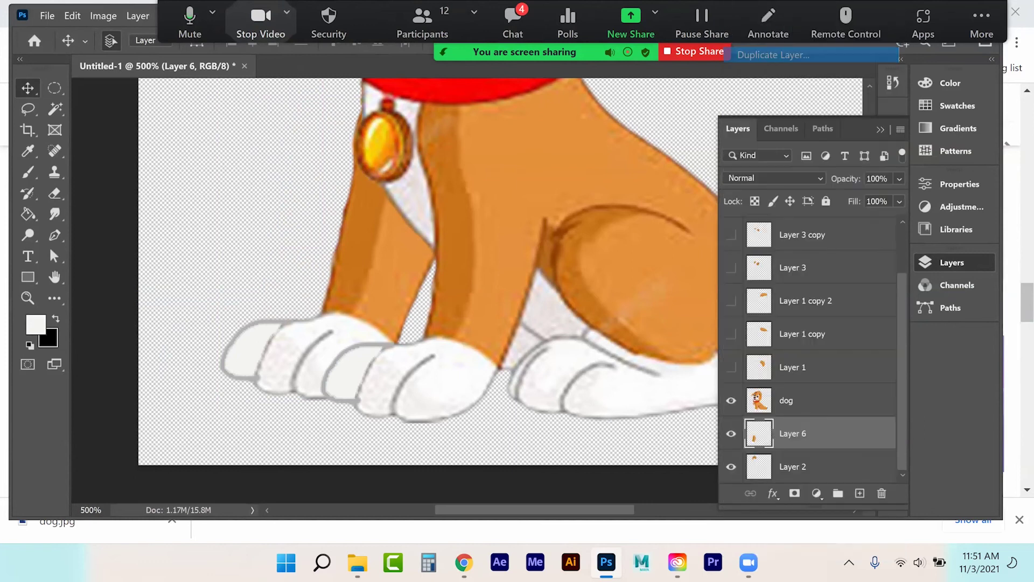
pyautogui.click(653, 142)
# Puppet Warp the leg on Layer 6 copy so the knee bends outward and the paw lifts, and apply the warp
pyautogui.click(70, 17)
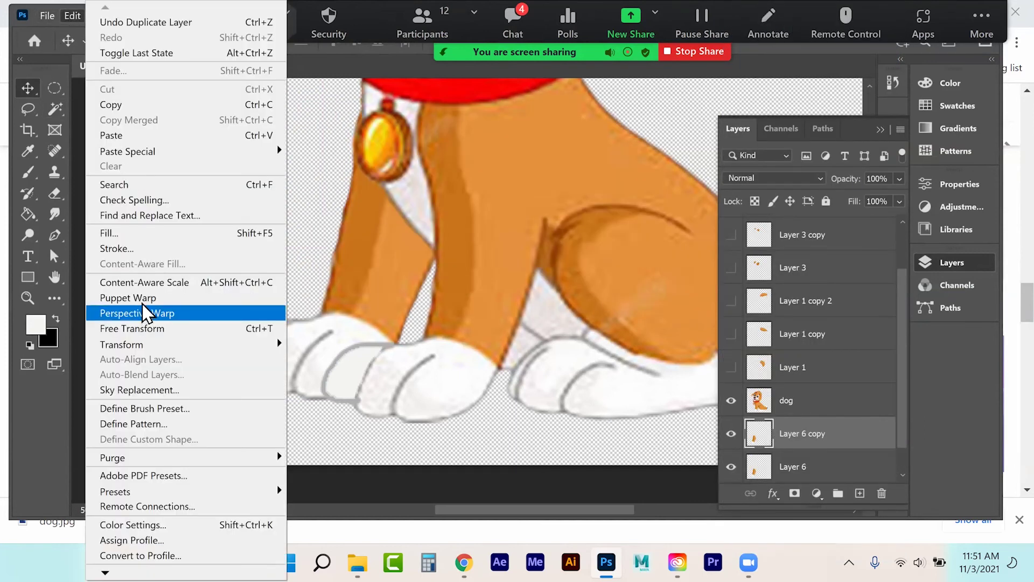
pyautogui.click(148, 298)
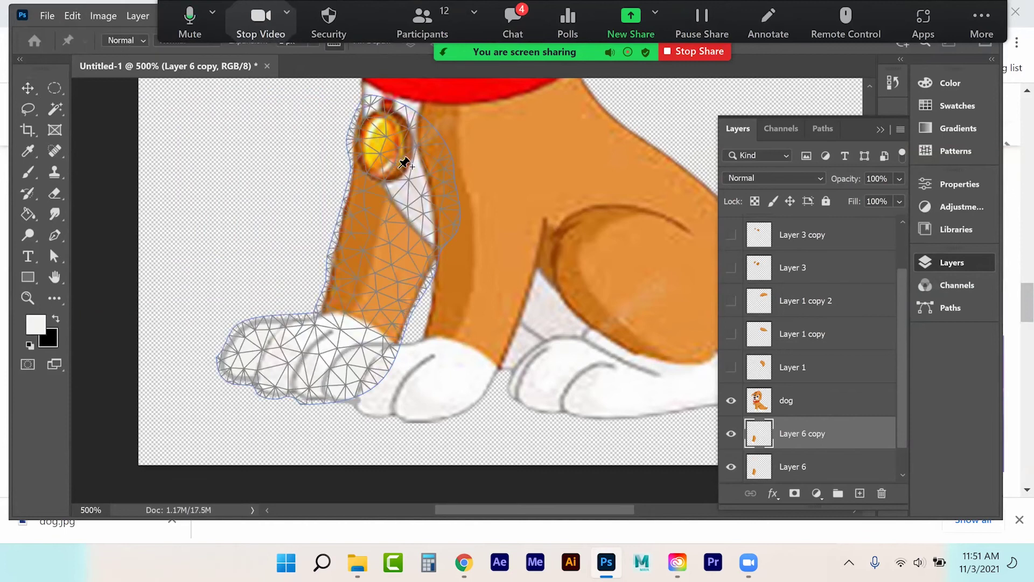
pyautogui.click(368, 104)
pyautogui.click(440, 229)
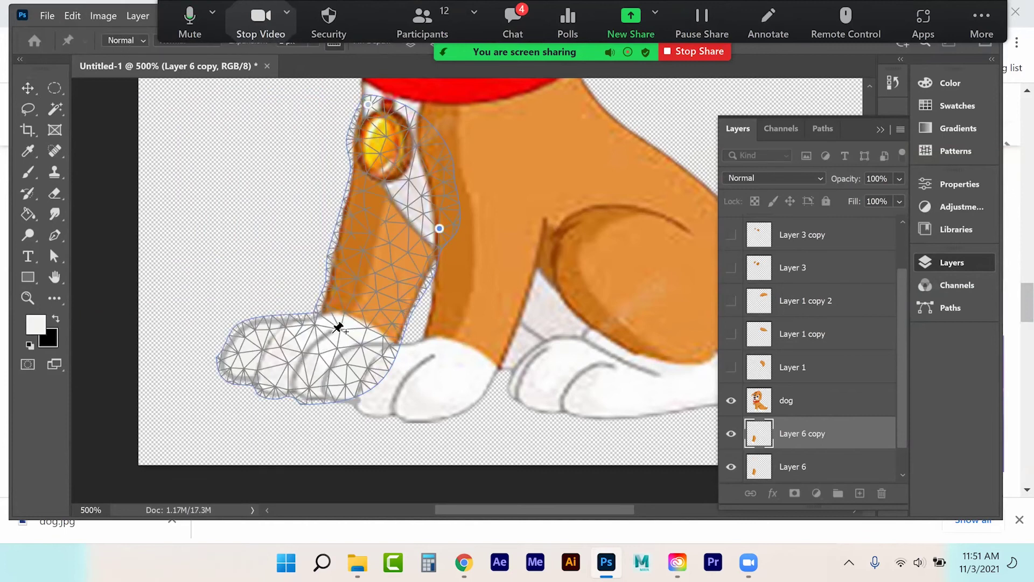
pyautogui.click(367, 269)
pyautogui.moveTo(369, 270); pyautogui.dragTo(310, 234)
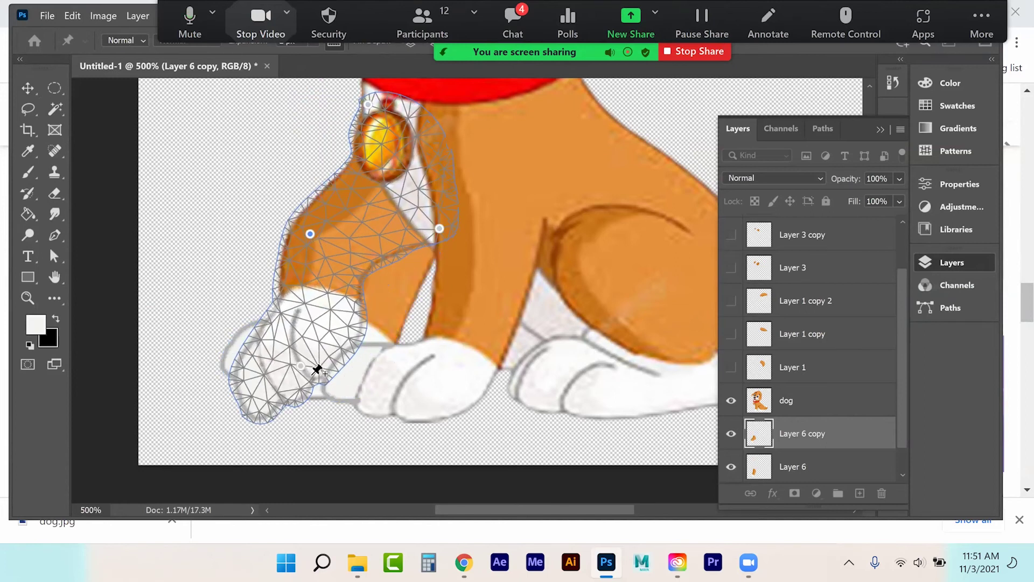
pyautogui.moveTo(301, 367); pyautogui.dragTo(273, 331)
pyautogui.click(34, 86)
pyautogui.click(560, 253)
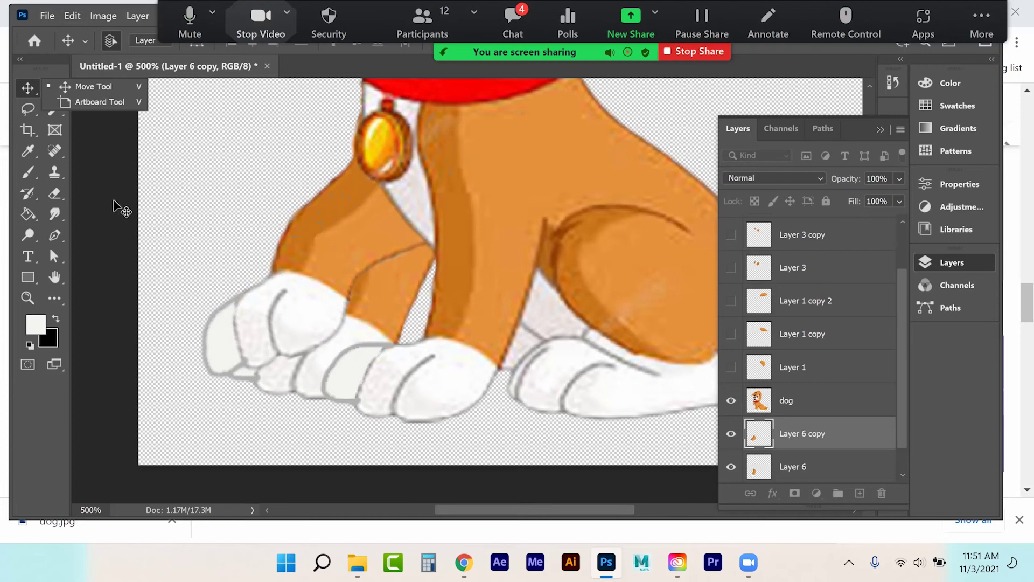
pyautogui.click(524, 17)
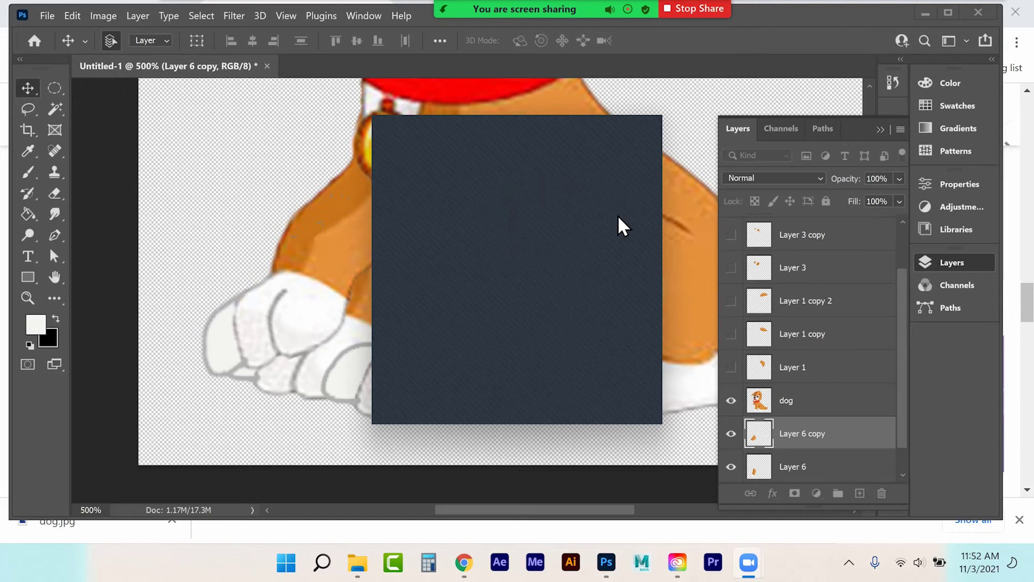
pyautogui.click(642, 131)
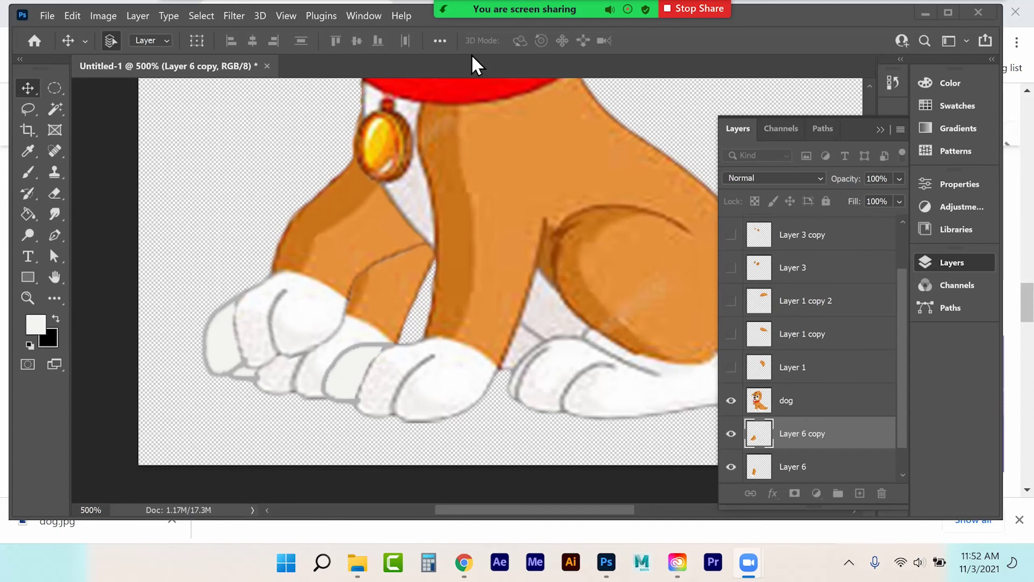
# Show the Timeline and create a frame animation
pyautogui.click(348, 16)
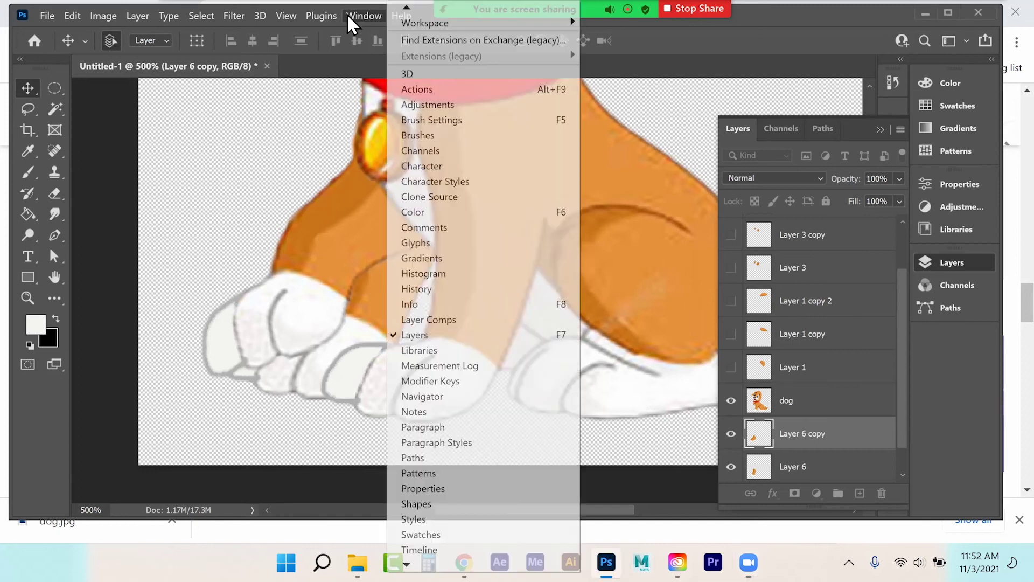
pyautogui.click(420, 546)
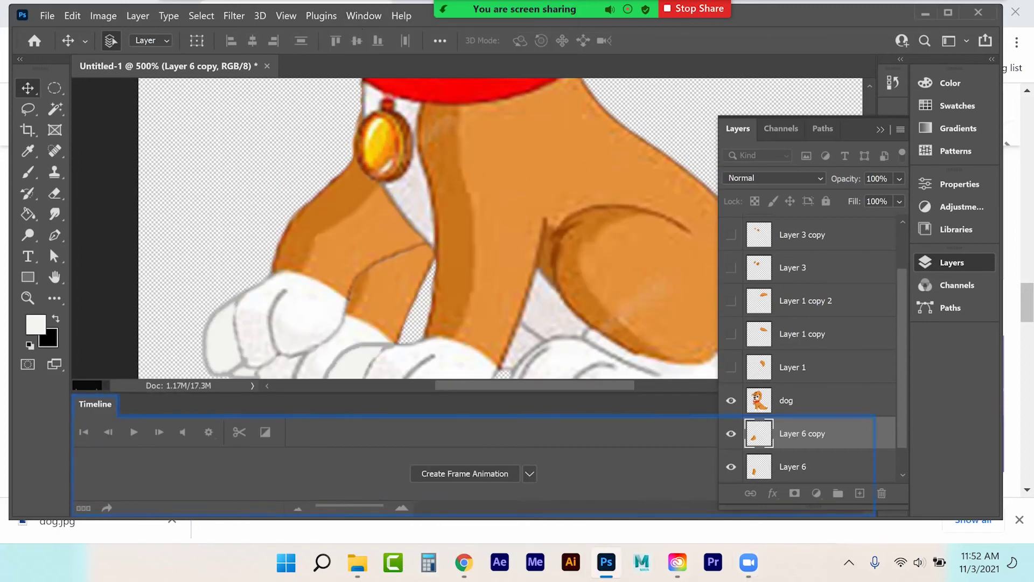
pyautogui.click(465, 473)
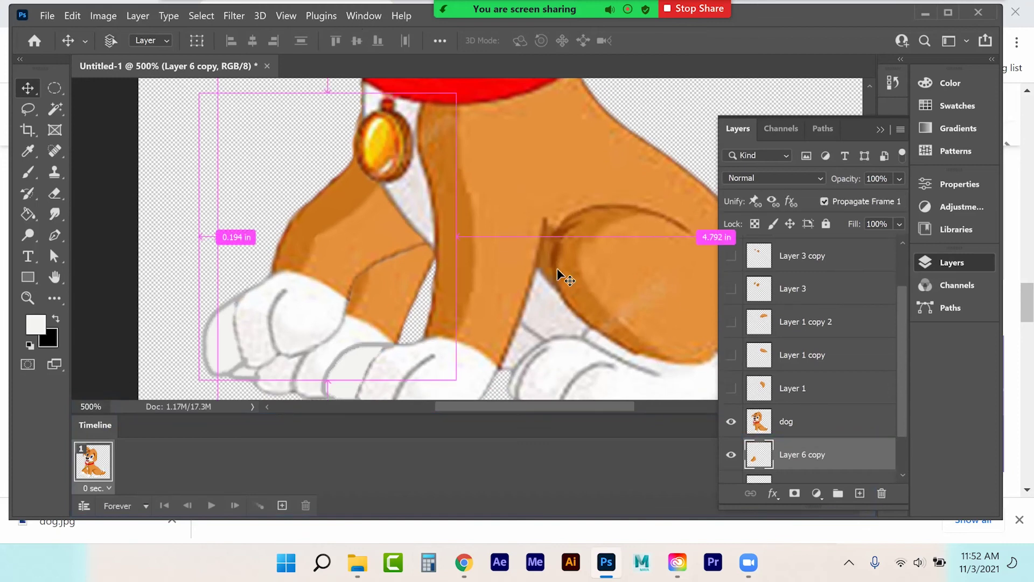
# Set up frame 1 by hiding the raised leg on Layer 6 copy and showing the drooping ear on Layer 1
pyautogui.hotkey('ctrl', '-')
pyautogui.hotkey('ctrl', '-')
pyautogui.hotkey('ctrl', '-')
pyautogui.hotkey('ctrl', '-')
pyautogui.hotkey('ctrl', '-')
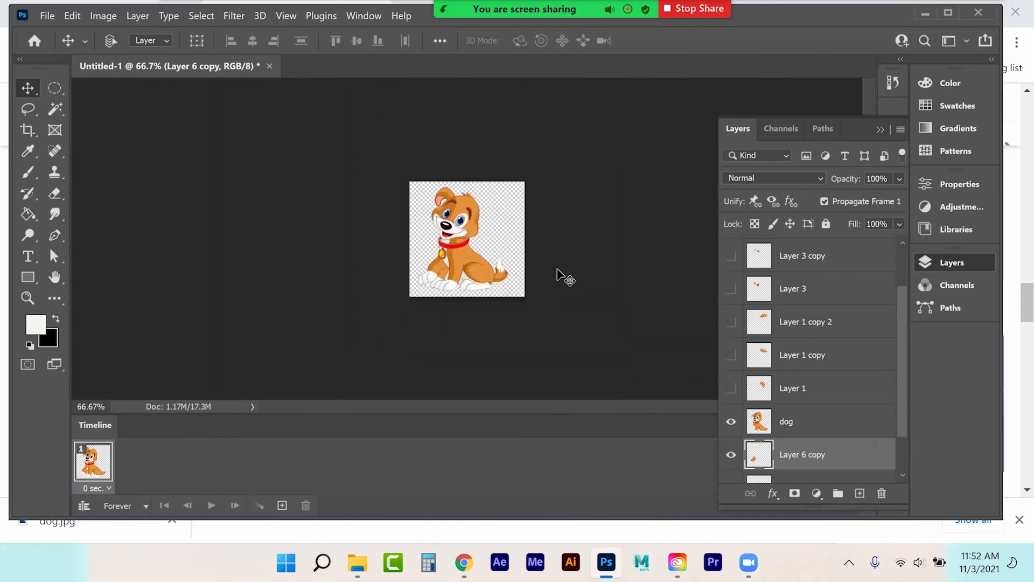
pyautogui.hotkey('ctrl', '+')
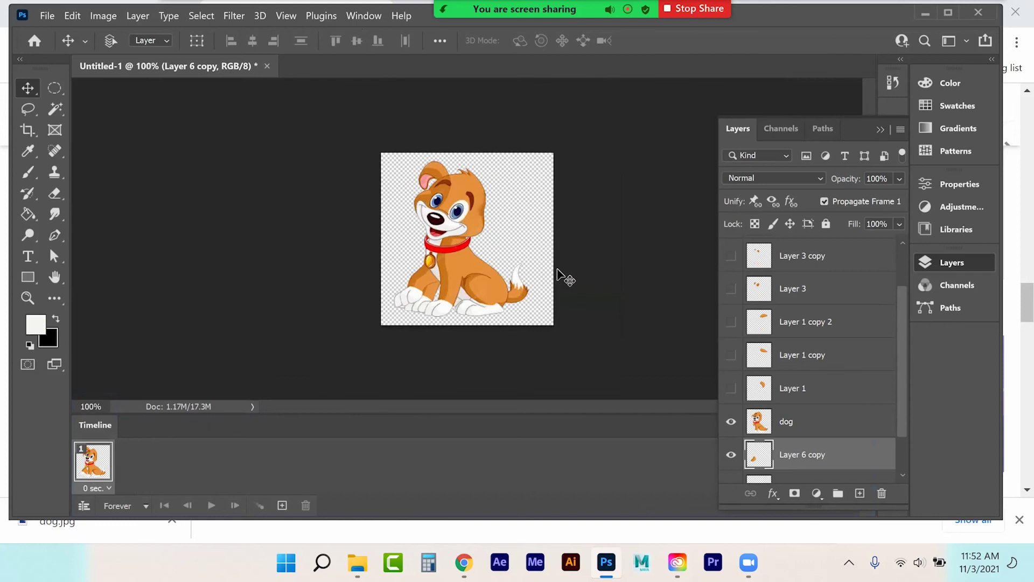
pyautogui.hotkey('ctrl', '+')
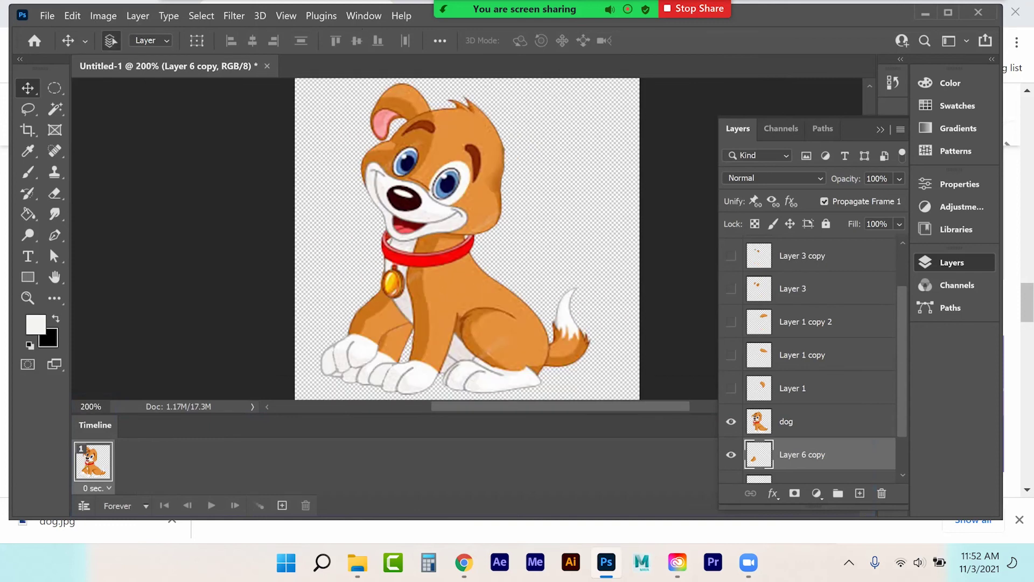
pyautogui.click(731, 455)
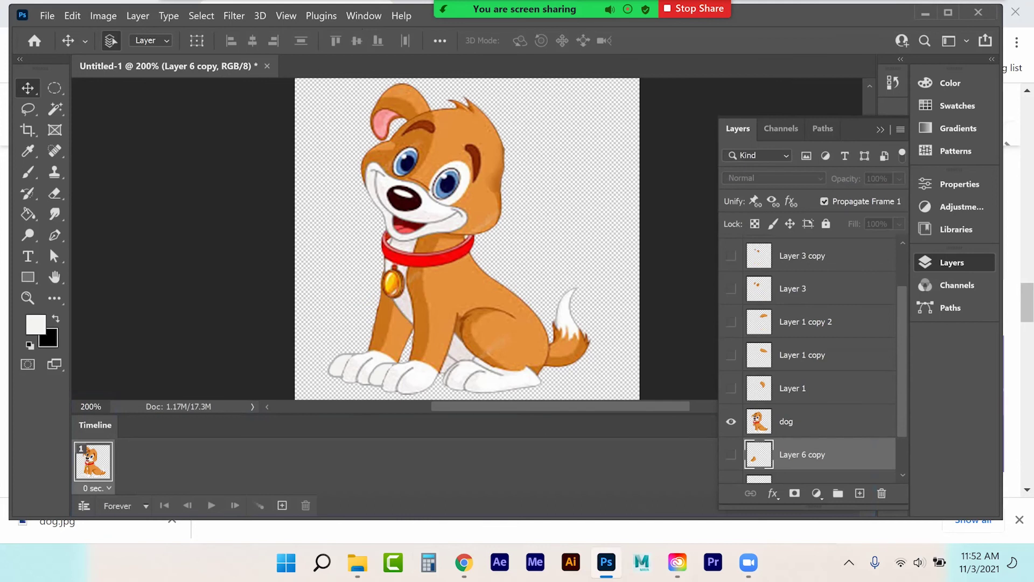
pyautogui.scroll(-1, 732, 463)
pyautogui.click(731, 434)
pyautogui.click(731, 433)
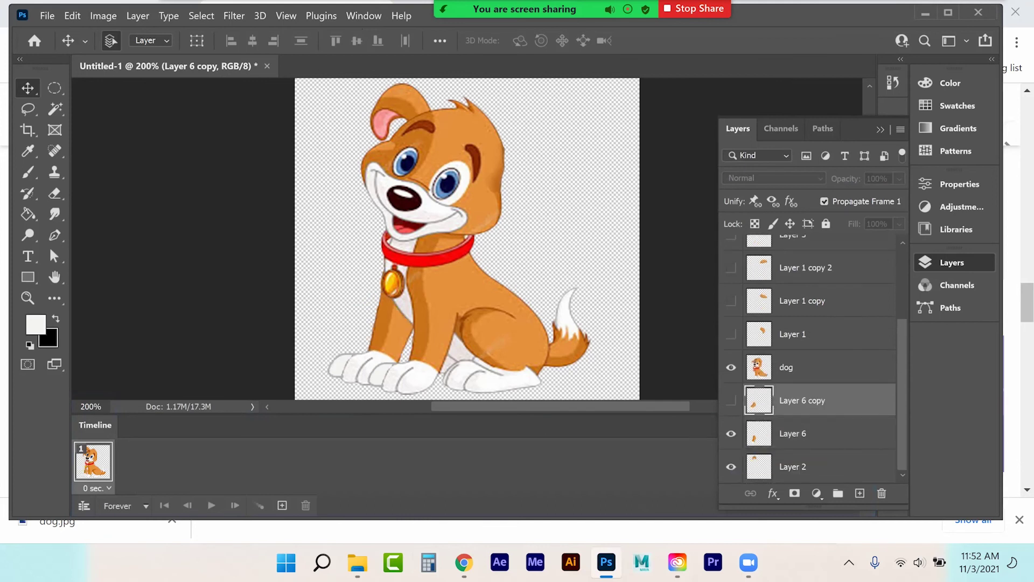
pyautogui.click(731, 467)
pyautogui.click(731, 467)
pyautogui.click(731, 300)
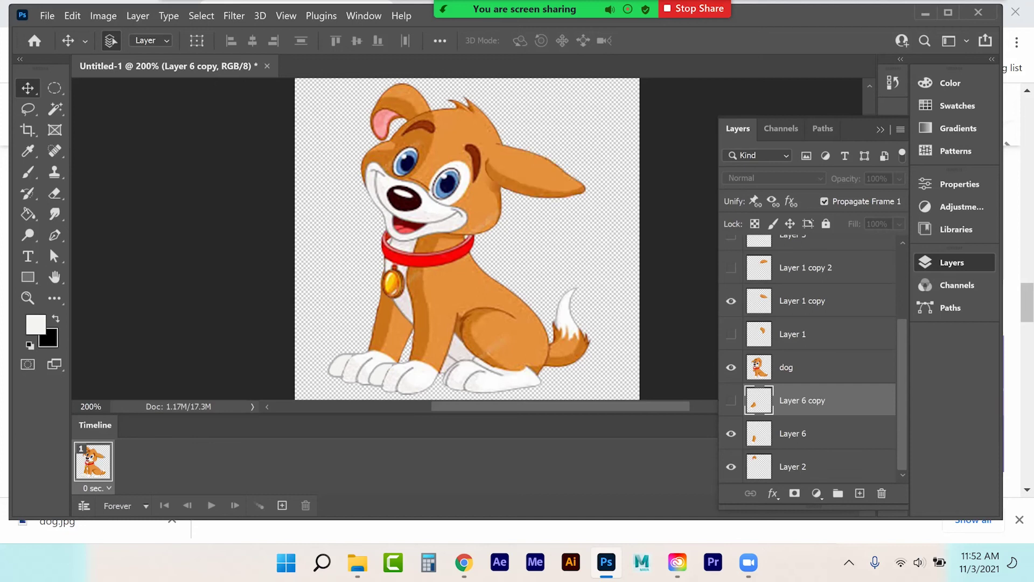
pyautogui.click(731, 334)
pyautogui.click(731, 301)
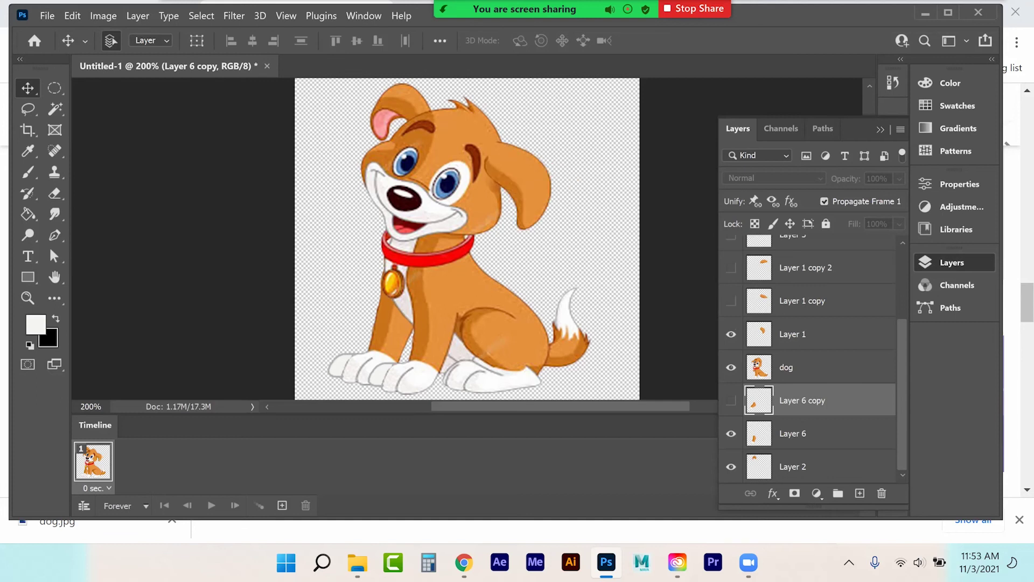
# Add a second frame and swap the drooping ear on Layer 1 for the raised ear on Layer 1 copy
pyautogui.scroll(-2, 808, 355)
pyautogui.scroll(2, 808, 355)
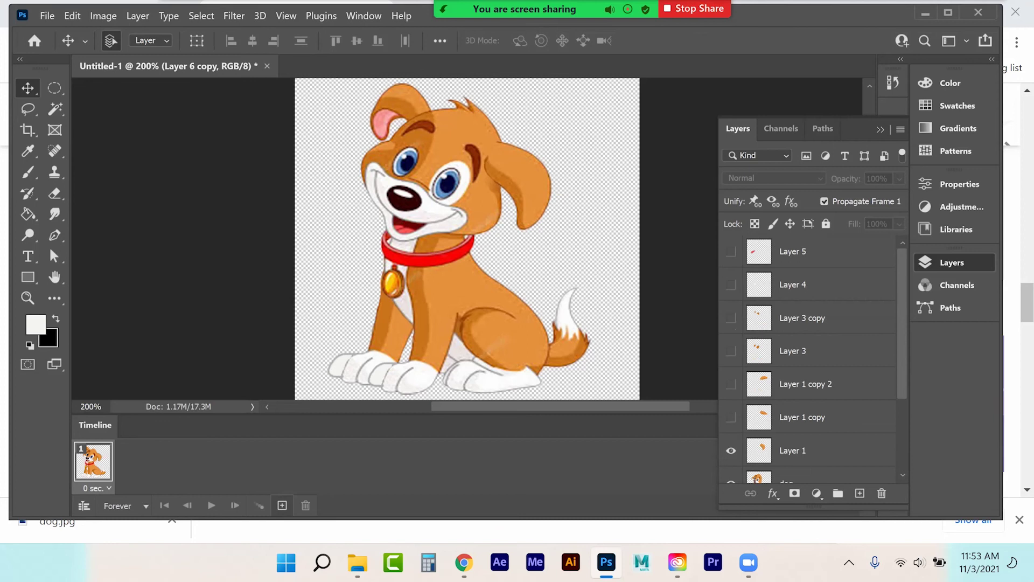
pyautogui.click(282, 505)
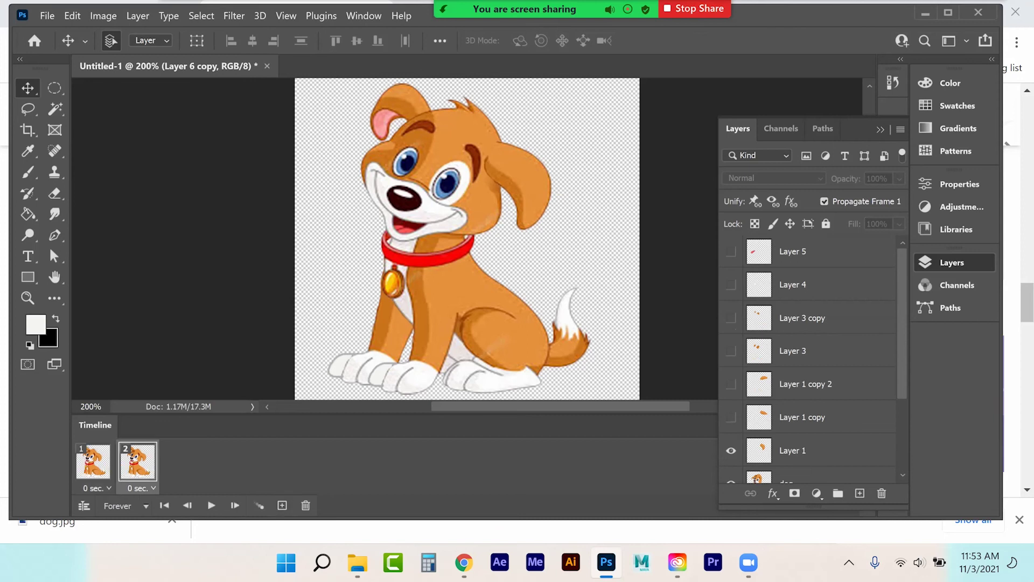
pyautogui.click(731, 417)
pyautogui.click(731, 451)
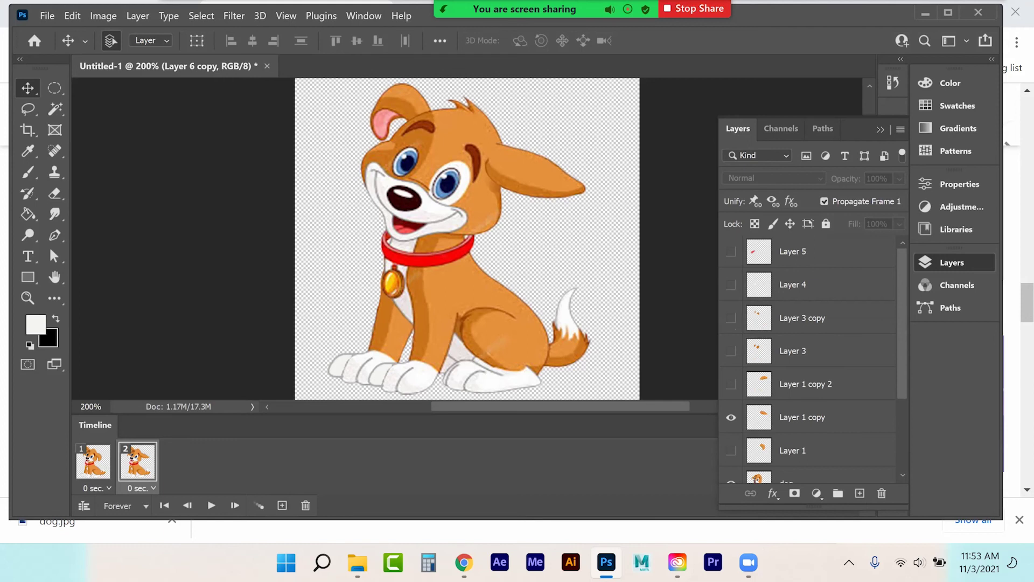
# In frame 2, shift the ear on Layer 2 slightly up and right, and show Layer 6 copy in place of Layer 6
pyautogui.scroll(-3, 807, 355)
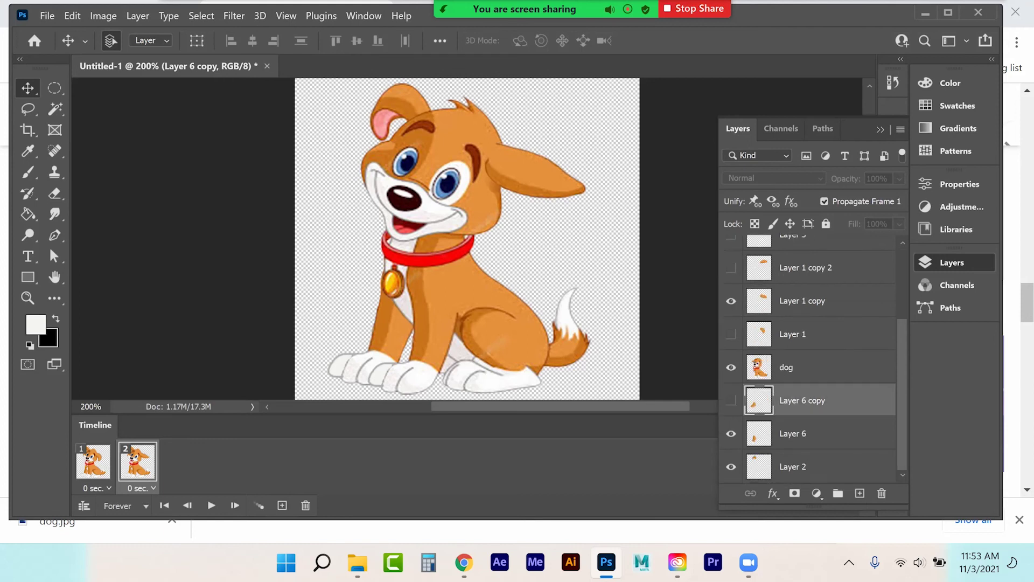
pyautogui.click(797, 434)
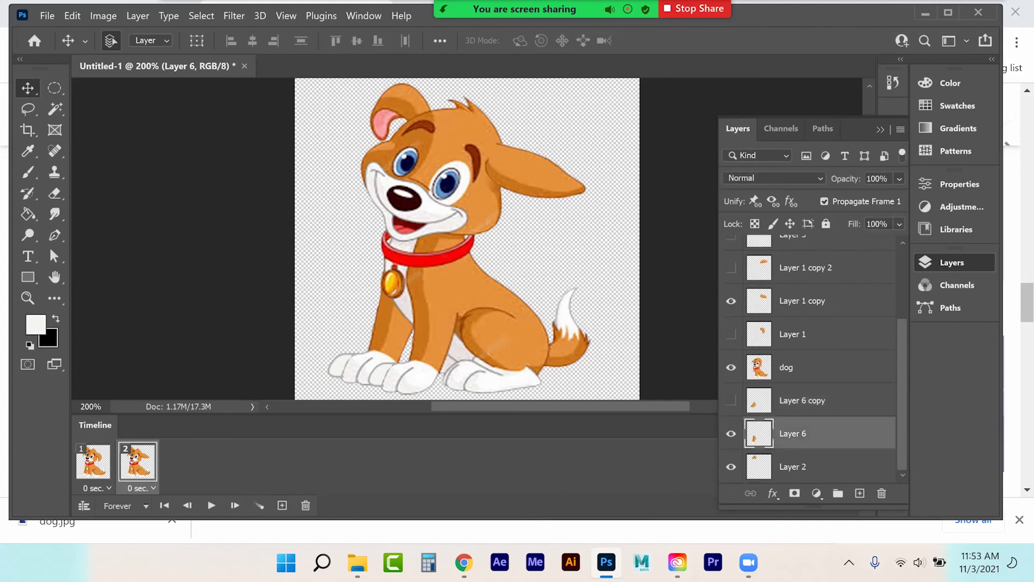
pyautogui.click(797, 467)
pyautogui.moveTo(415, 105); pyautogui.dragTo(428, 97)
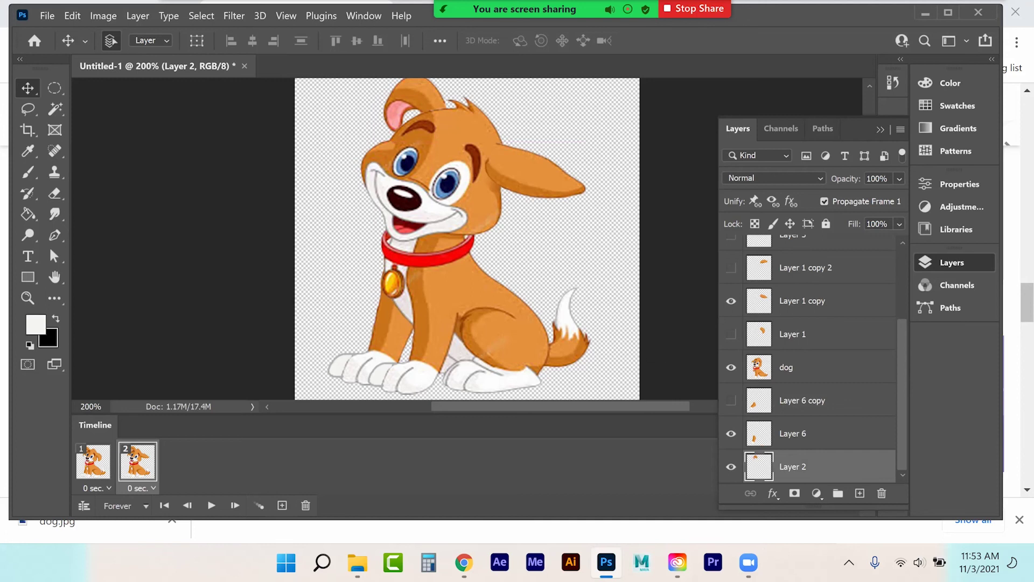
pyautogui.click(731, 401)
pyautogui.click(731, 433)
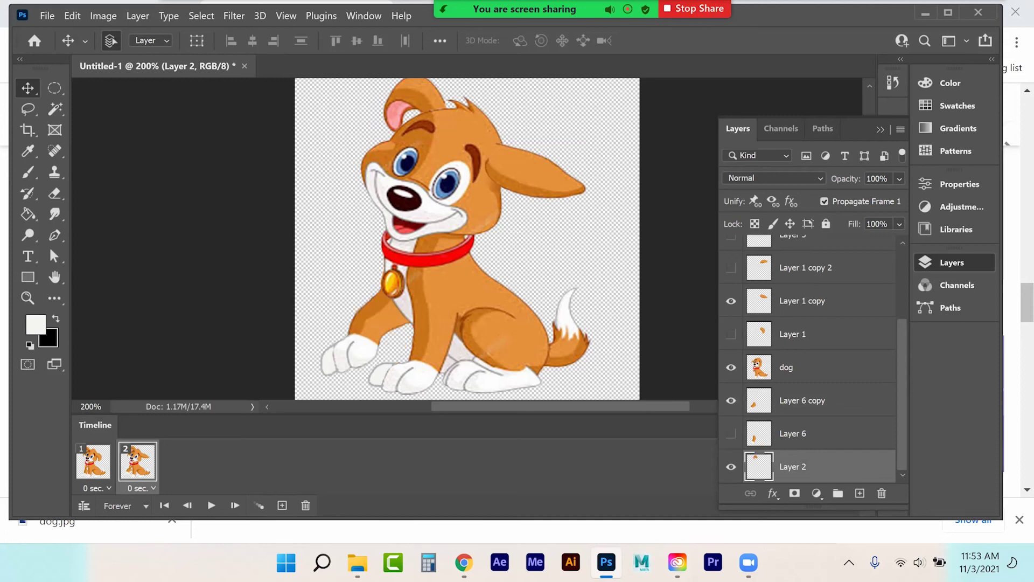
# Add a third frame and show the closed eyelids on Layer 3
pyautogui.click(282, 505)
pyautogui.scroll(1, 808, 366)
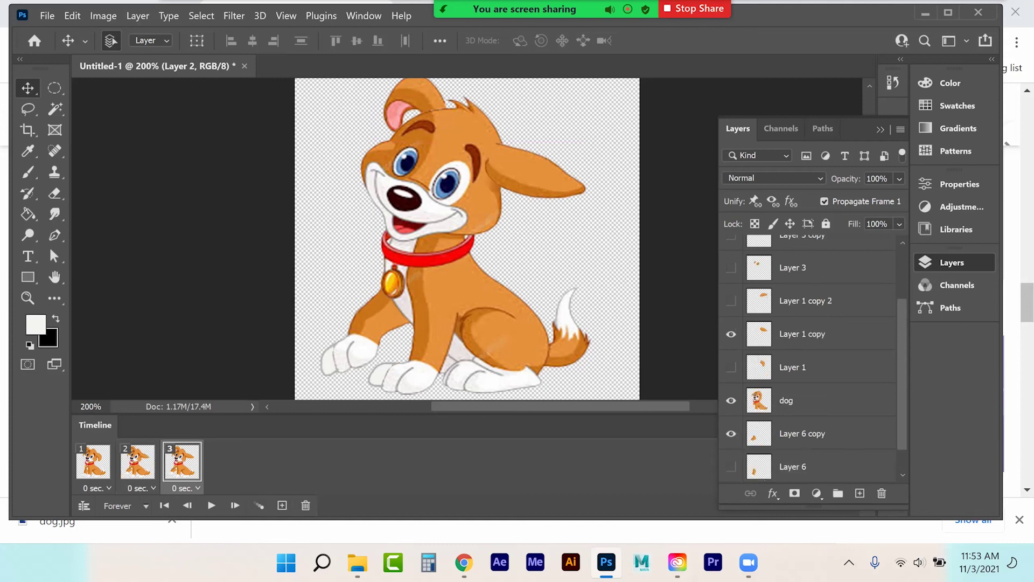
pyautogui.scroll(2, 807, 366)
pyautogui.click(731, 334)
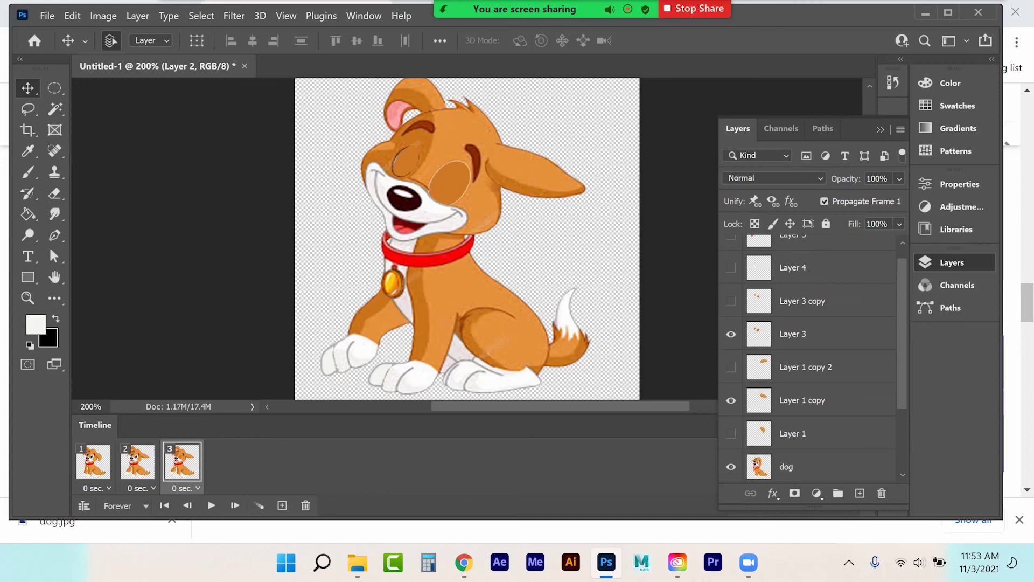
# Add a fourth frame and replace the closed eyelids on Layer 3 with the half-closed ones on Layer 3 copy
pyautogui.click(282, 506)
pyautogui.click(731, 334)
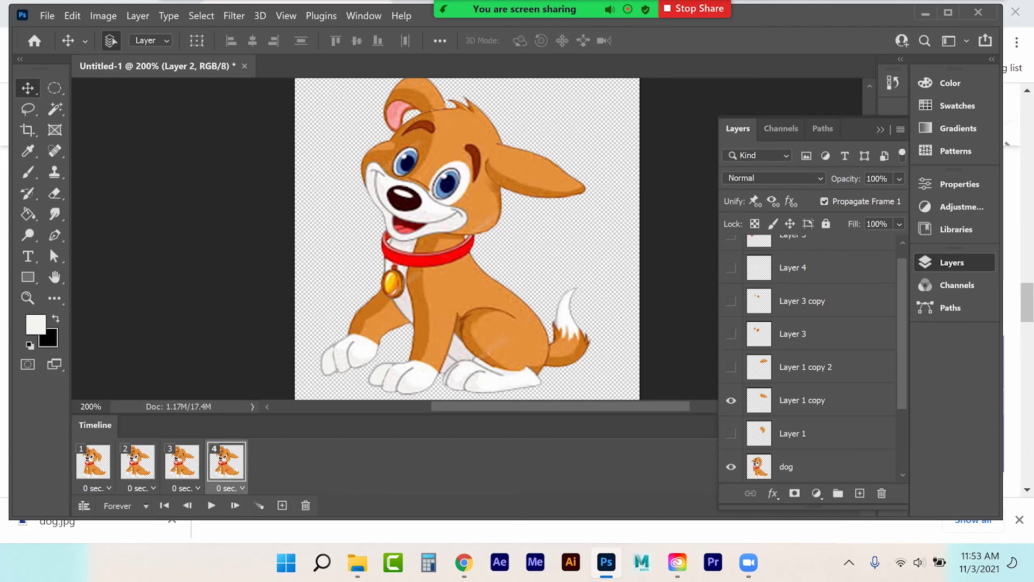
pyautogui.click(731, 301)
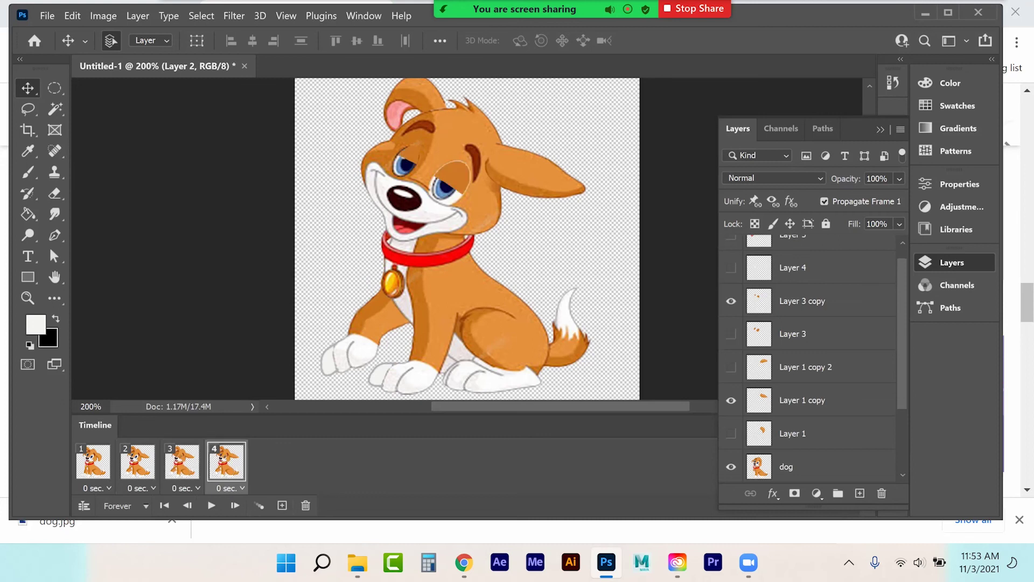
# Add a fifth frame, replacing the half-closed eyelids with the closed mouth on Layer 4 and the Layer 1 copy ear with Layer 1 copy 2
pyautogui.click(282, 505)
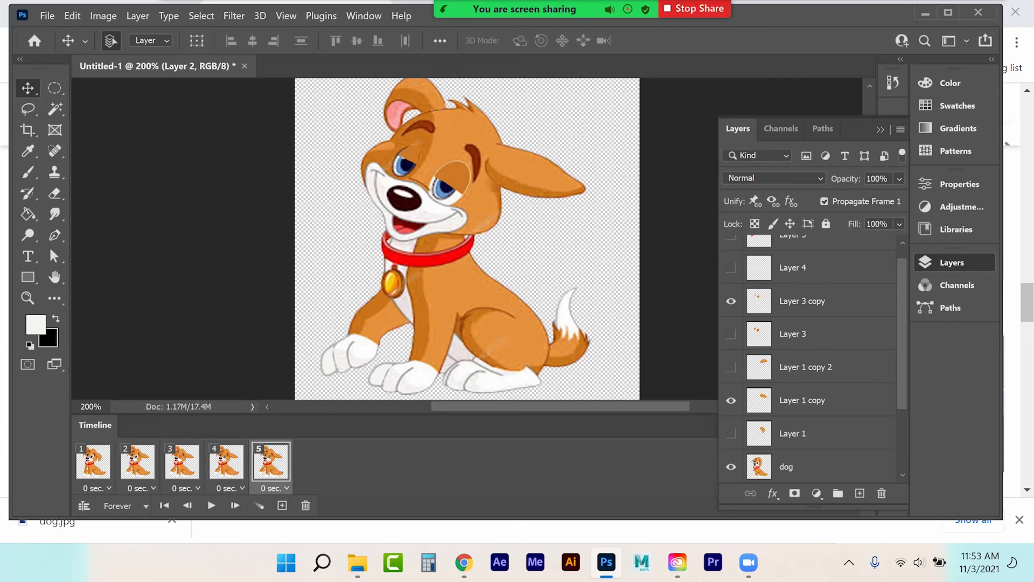
pyautogui.click(731, 268)
pyautogui.click(731, 301)
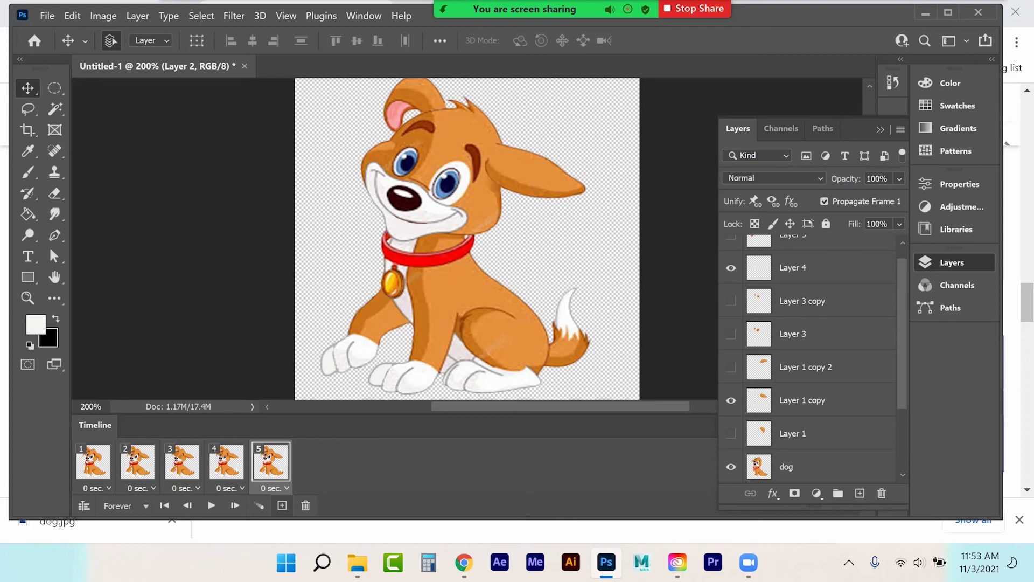
pyautogui.click(730, 367)
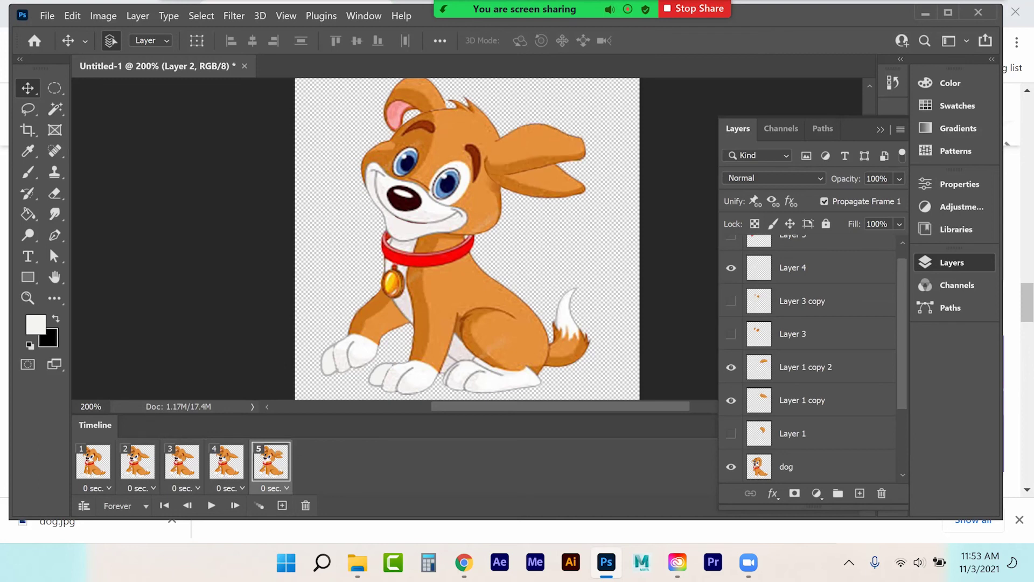
pyautogui.click(731, 400)
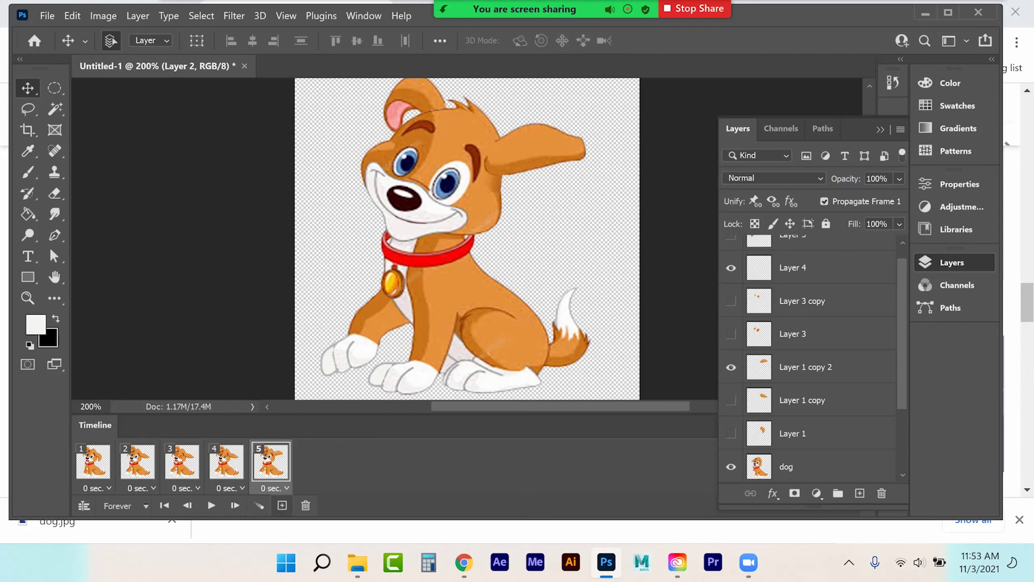
# Add a sixth frame and replace the closed mouth on Layer 4 with the tongue on Layer 5
pyautogui.click(281, 505)
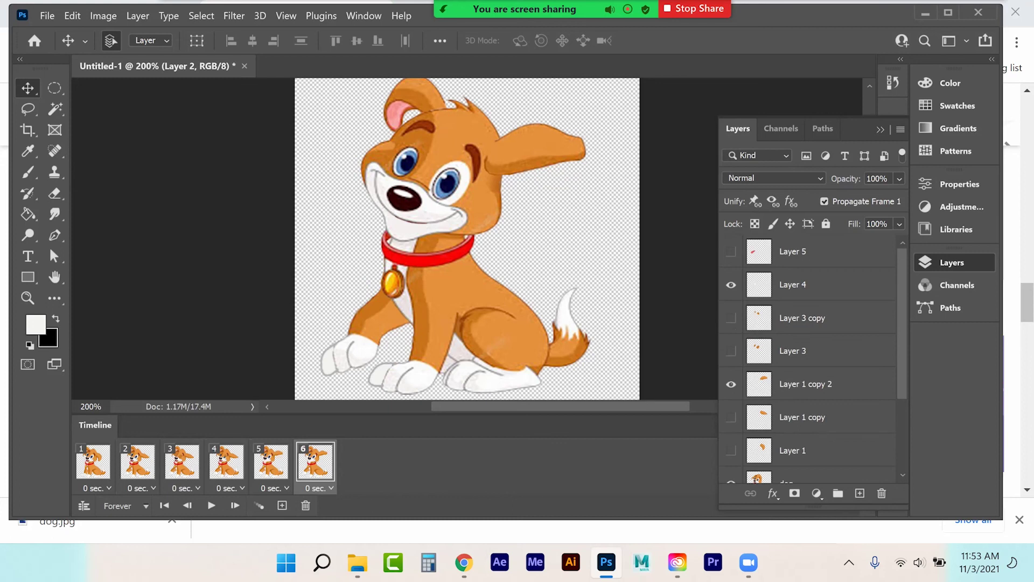
pyautogui.click(731, 252)
pyautogui.click(731, 284)
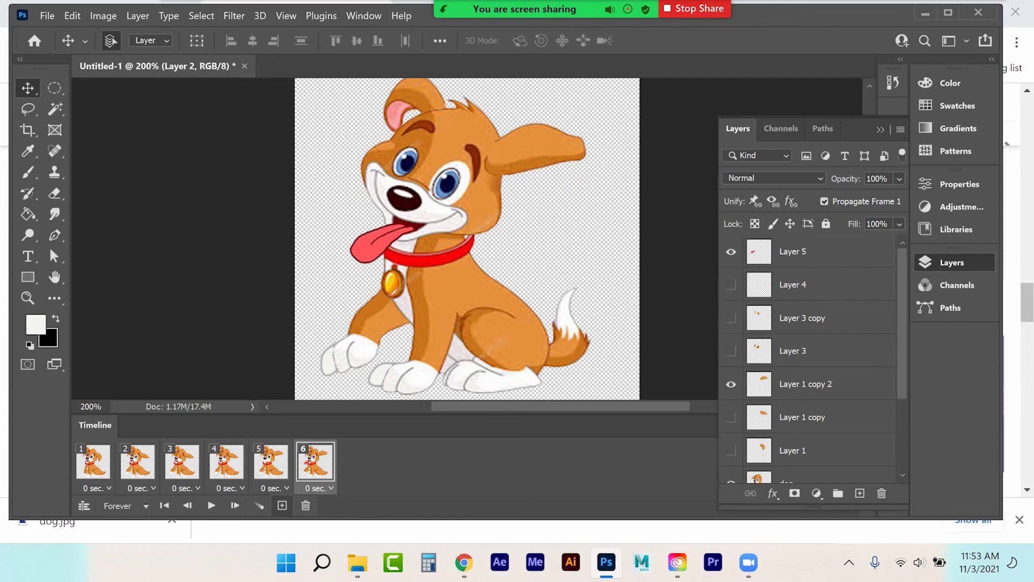
# Add a seventh frame with the tongue on Layer 5 hidden, and play the animation to check it
pyautogui.click(281, 505)
pyautogui.click(731, 251)
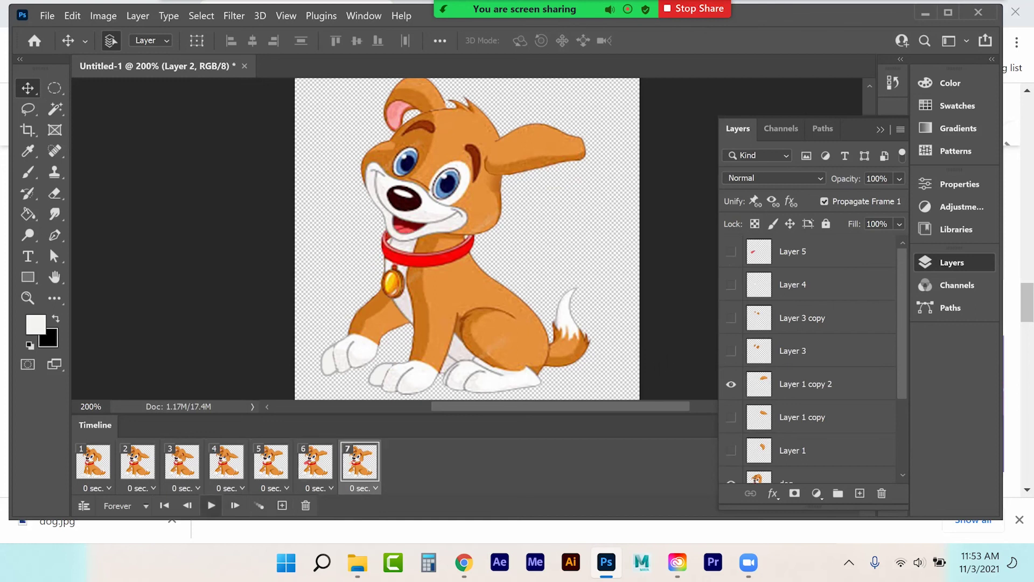
pyautogui.click(211, 505)
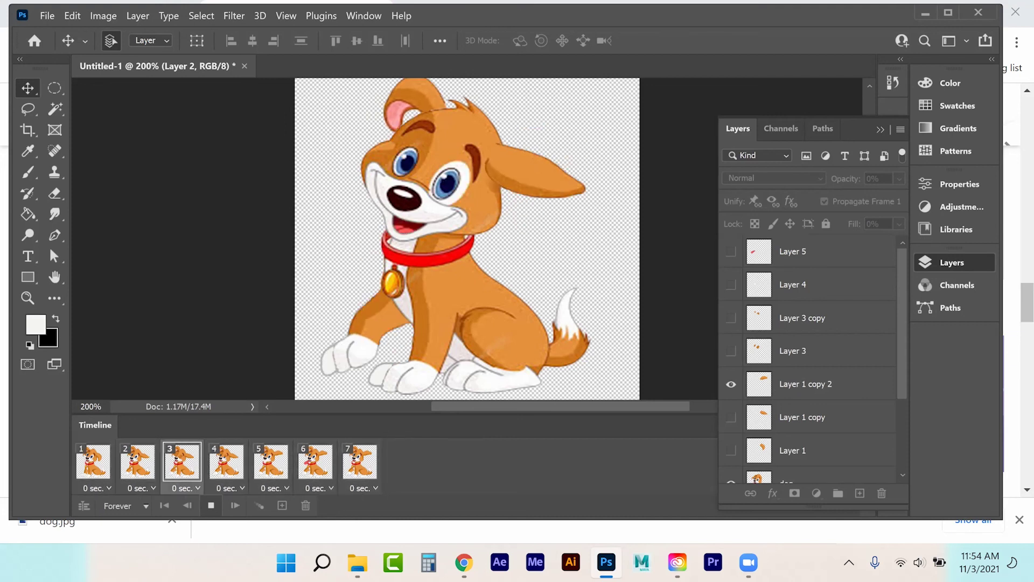
pyautogui.press('space')
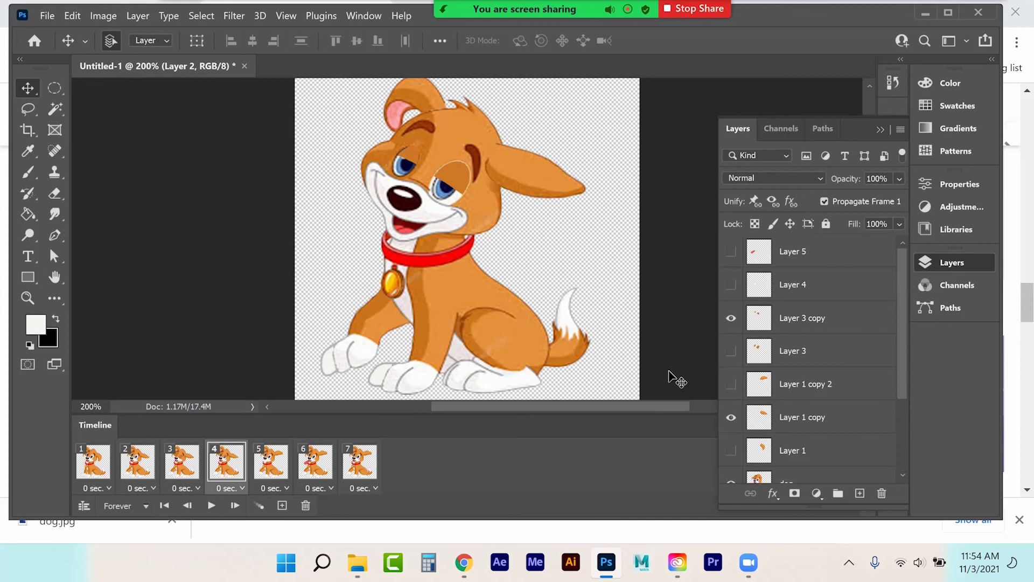
# Add a Bevel & Emboss effect to the half-closed eyelids on Layer 3 copy, trying the Pillow Emboss and Outer Bevel styles
pyautogui.click(816, 317)
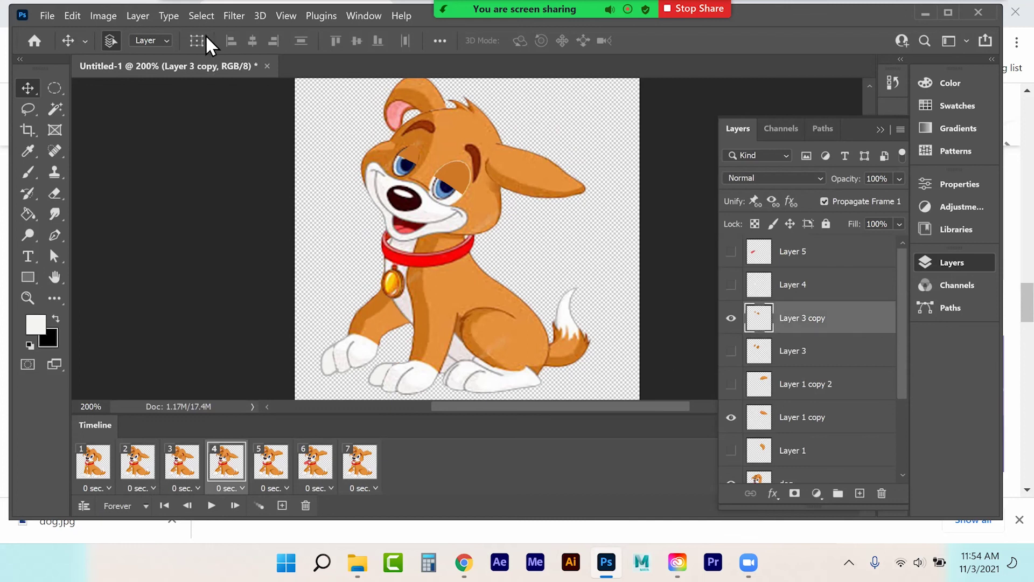
pyautogui.click(772, 493)
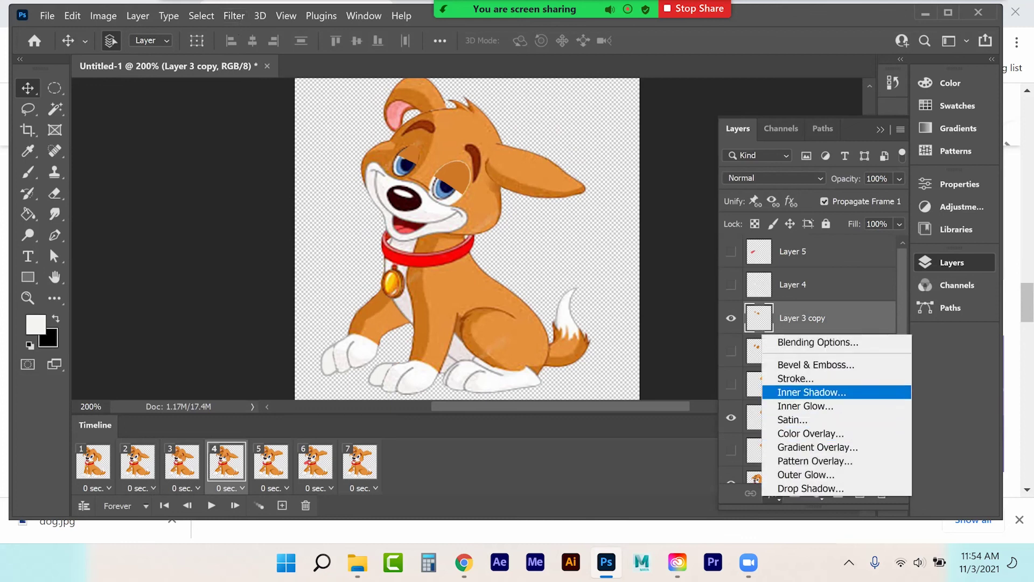
pyautogui.click(816, 365)
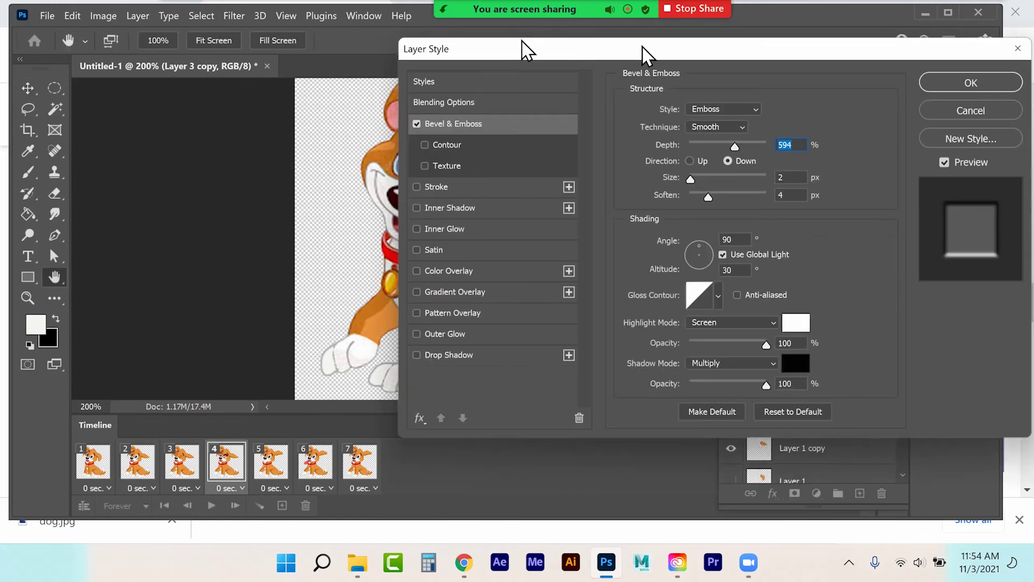
pyautogui.moveTo(525, 51); pyautogui.dragTo(657, 56)
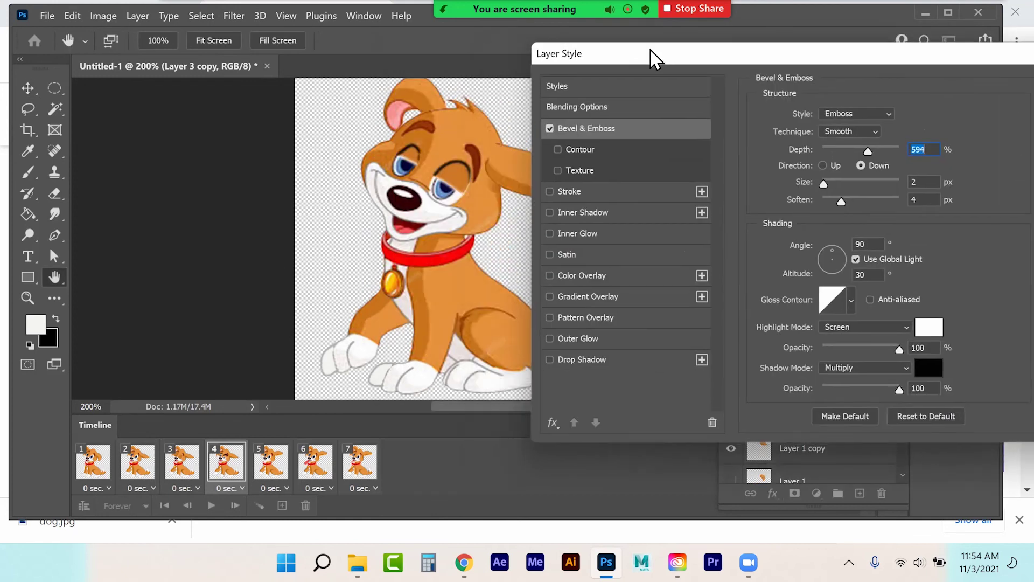
pyautogui.click(849, 132)
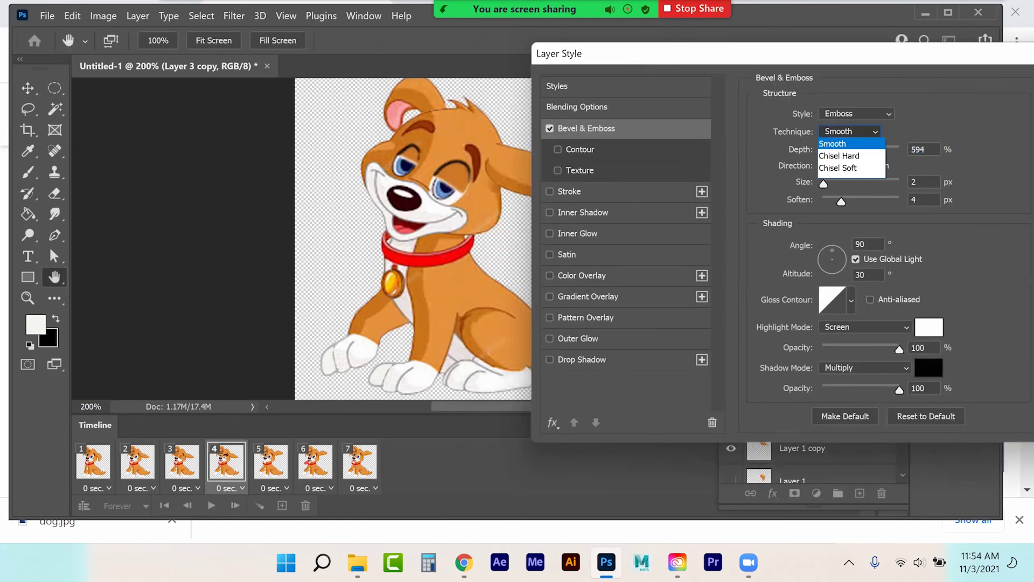
pyautogui.click(857, 114)
pyautogui.click(857, 113)
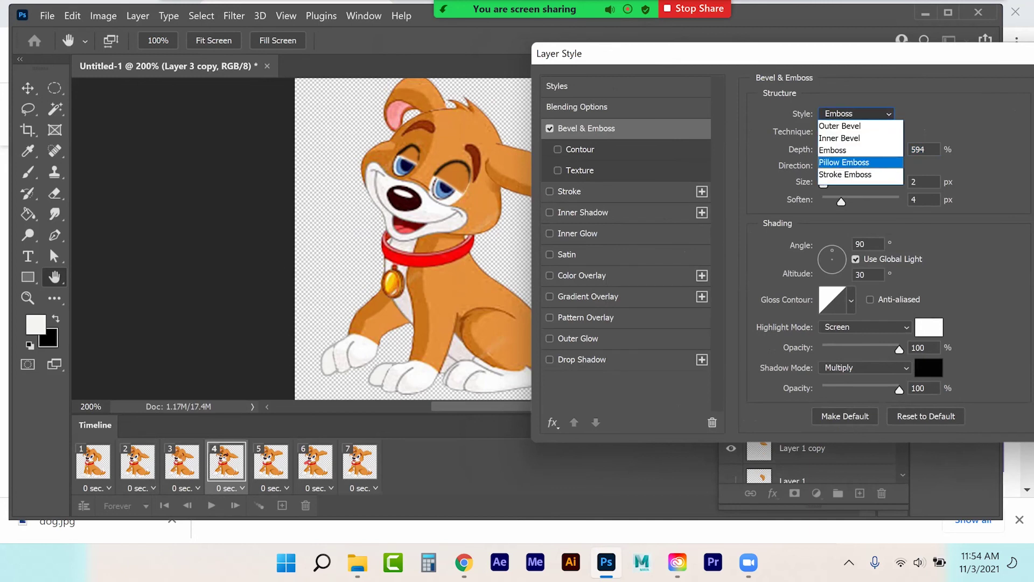
pyautogui.click(853, 162)
pyautogui.click(857, 113)
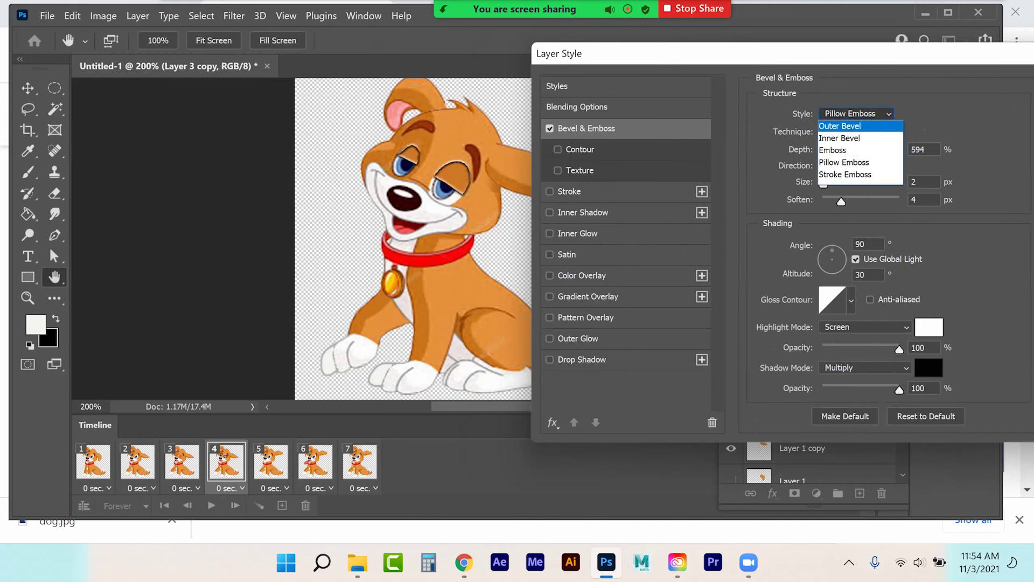
pyautogui.click(854, 126)
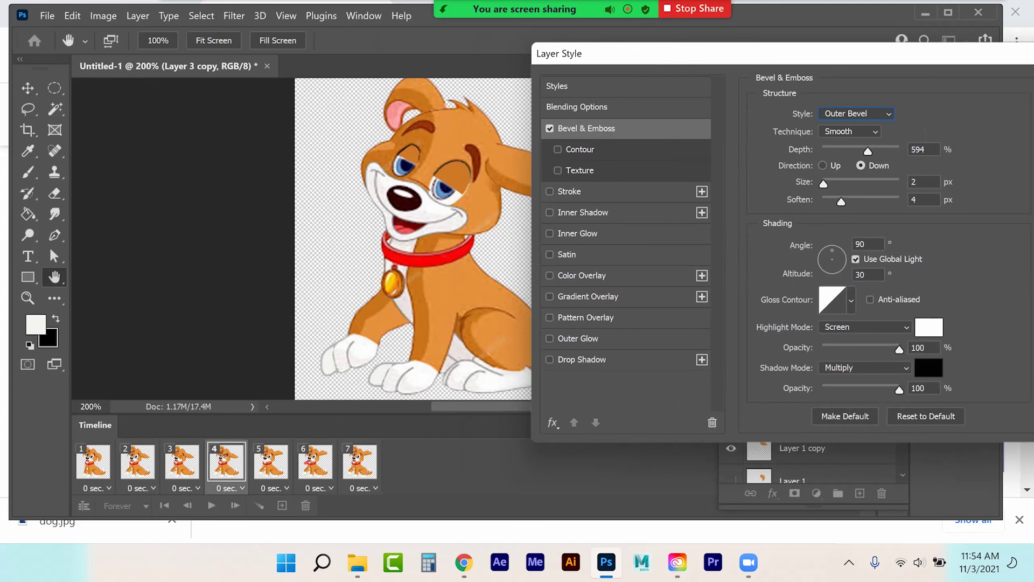
# Set the eyelid bevel's shadow opacity to 44%, soften to 13 px and size to 5 px
pyautogui.moveTo(899, 390); pyautogui.dragTo(856, 390)
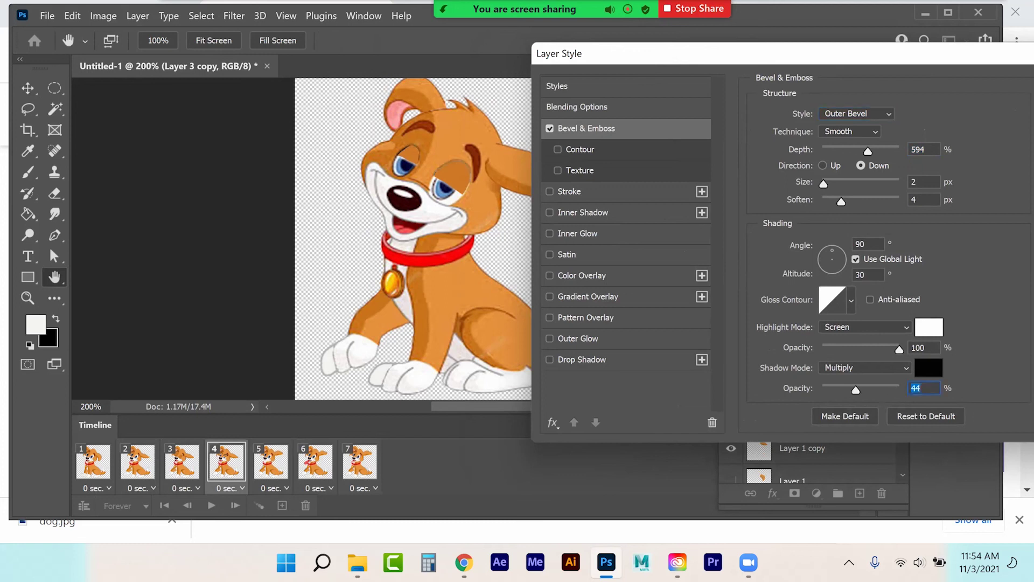
pyautogui.moveTo(840, 202); pyautogui.dragTo(882, 202)
pyautogui.moveTo(823, 183)
pyautogui.mouseDown()
pyautogui.moveTo(856, 184)
pyautogui.moveTo(826, 184)
pyautogui.mouseUp()
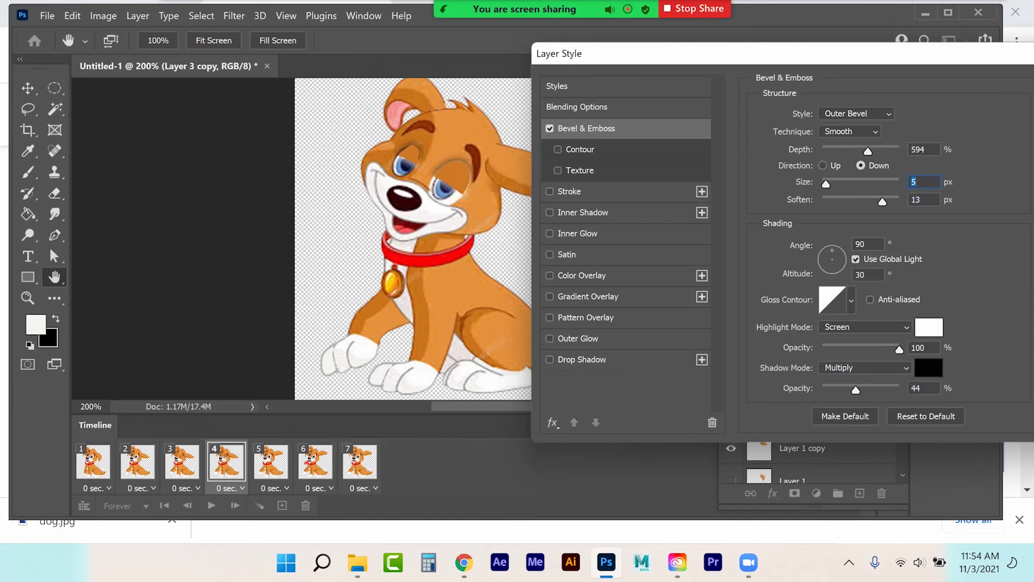
# Switch the bevel style to Emboss, raise its shadow opacity to 57%, and apply the effect to Layer 3 copy
pyautogui.click(856, 114)
pyautogui.click(840, 151)
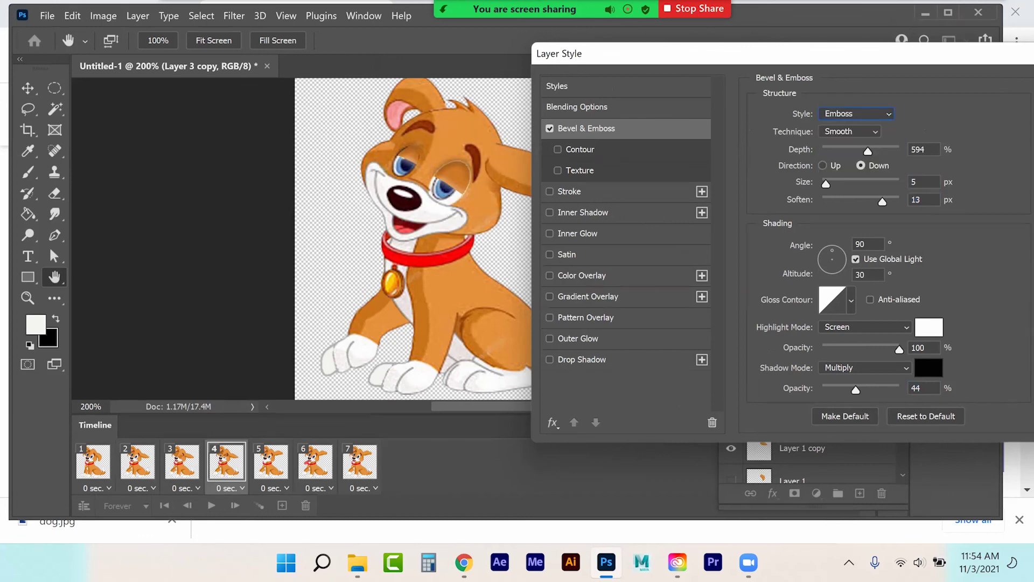
pyautogui.moveTo(856, 389); pyautogui.dragTo(866, 390)
pyautogui.moveTo(911, 57); pyautogui.dragTo(738, 70)
pyautogui.click(932, 101)
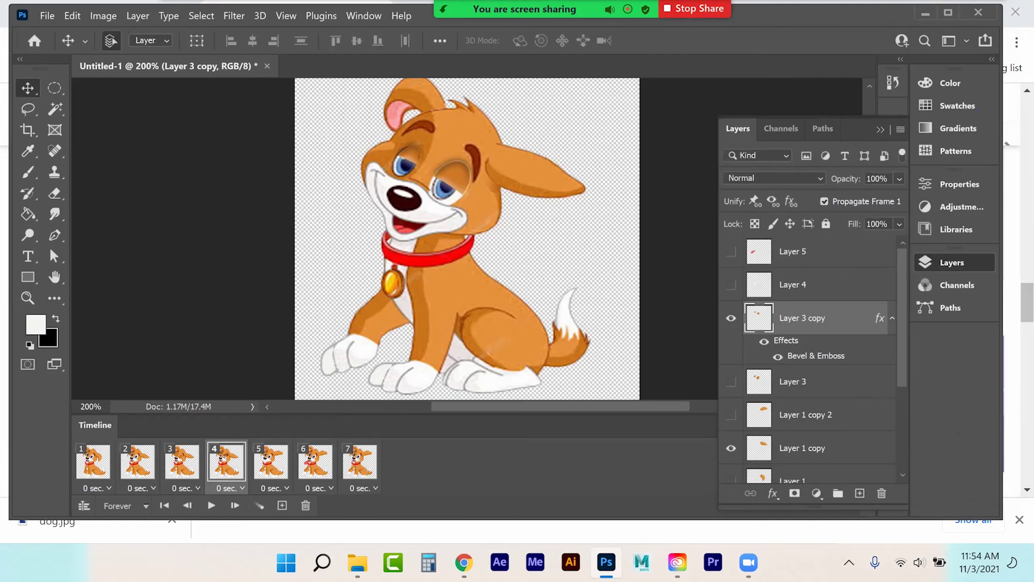
# Apply the same Emboss bevel to the closed eyelids on Layer 3 in frame 3, and preview the animation
pyautogui.click(182, 461)
pyautogui.click(792, 351)
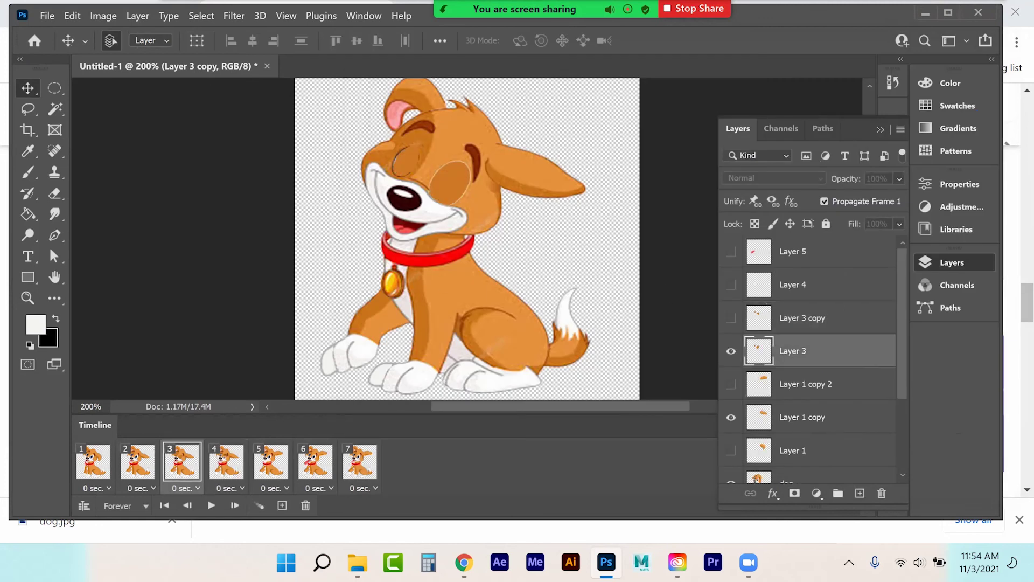
pyautogui.click(773, 493)
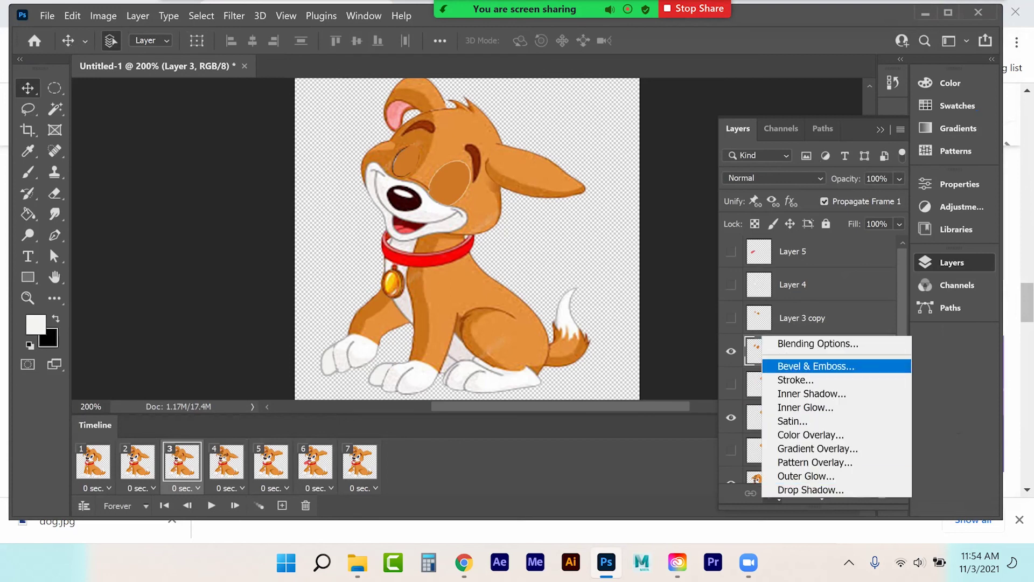
pyautogui.click(816, 366)
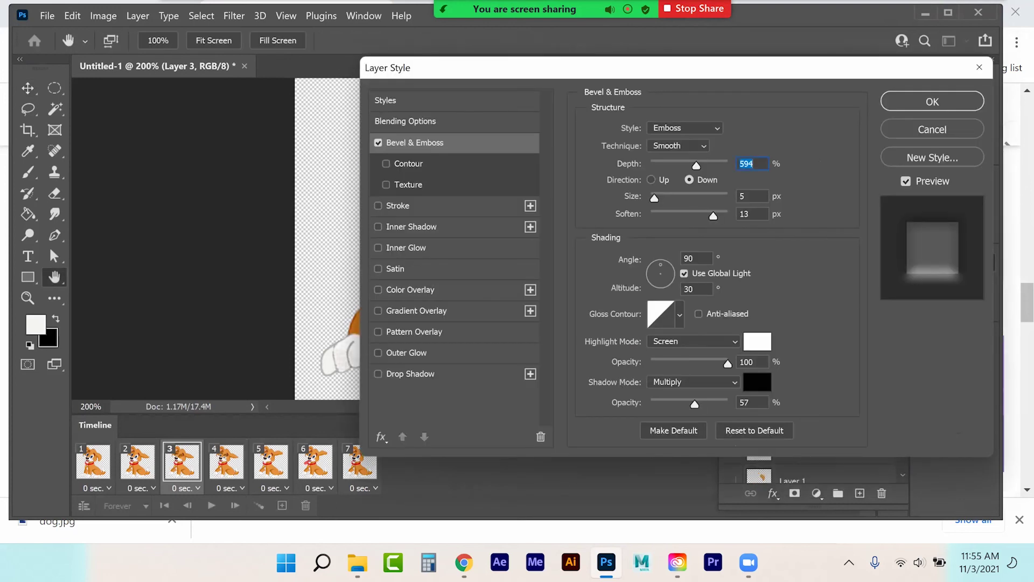
pyautogui.moveTo(672, 67); pyautogui.dragTo(817, 62)
pyautogui.press('Return')
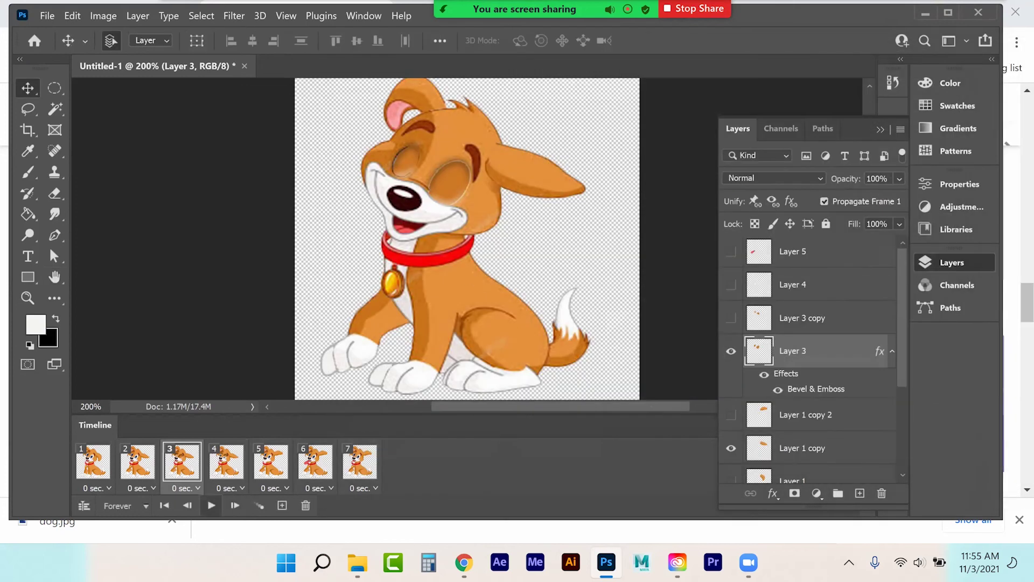
pyautogui.press('space')
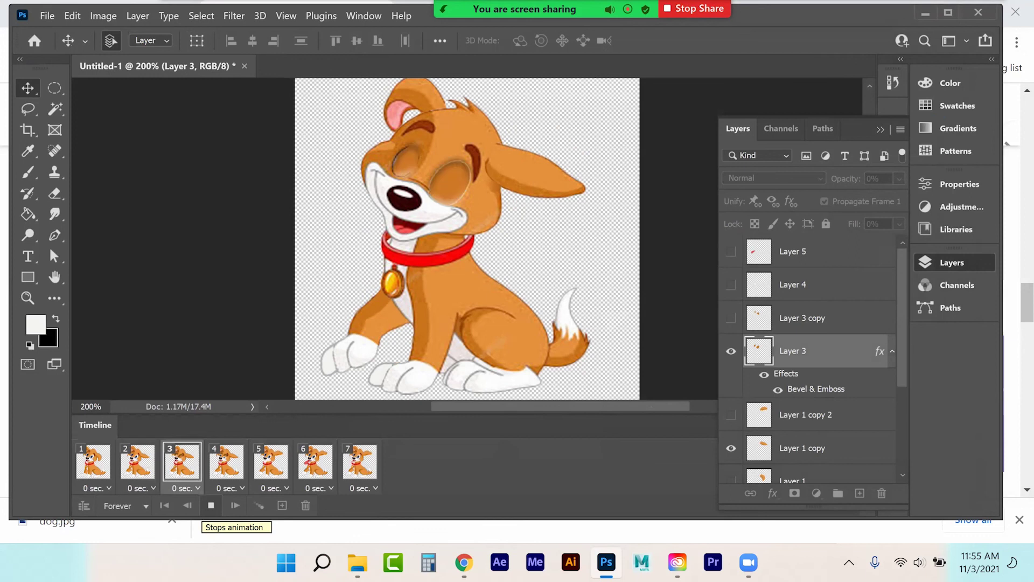
pyautogui.click(211, 505)
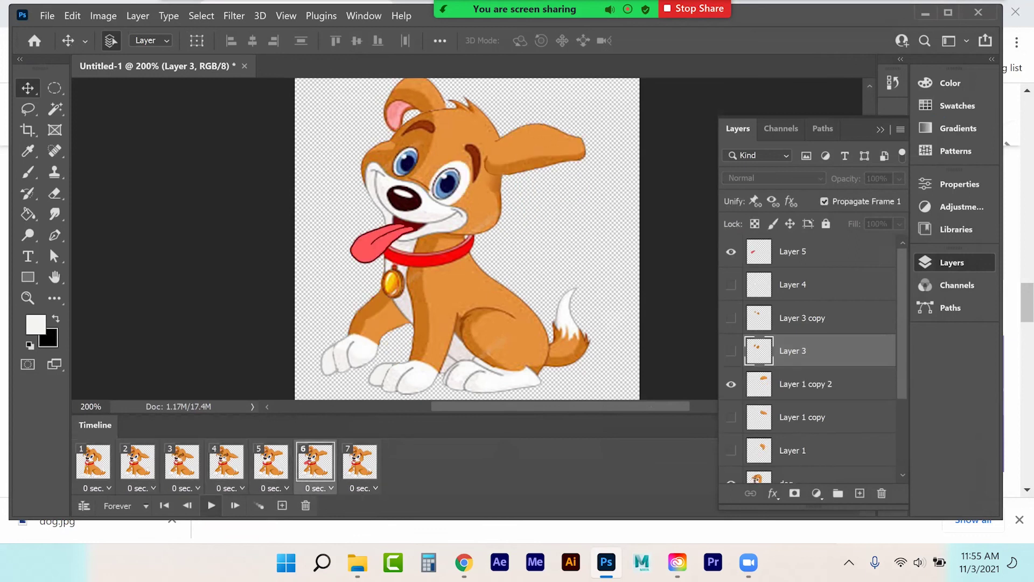